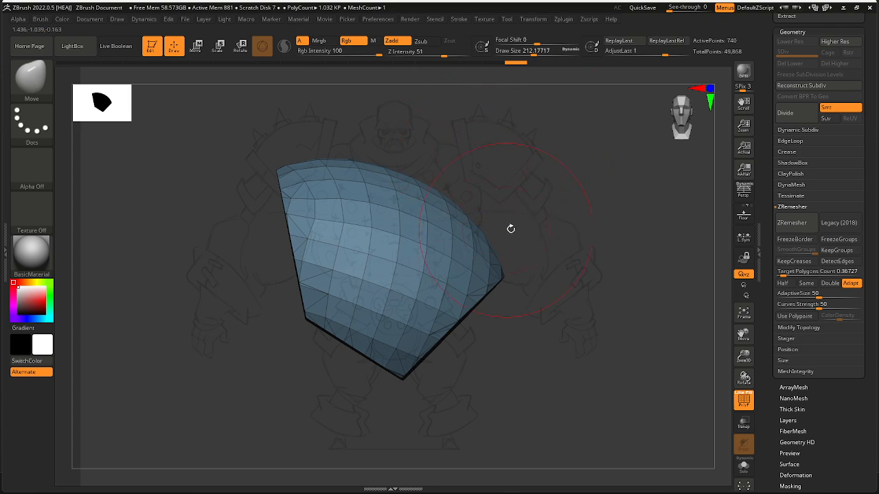
Step: Hide the flat side and inner polygroups of the shoulder pad, keeping only its curved outer shell
{"action": "left_click_drag", "start_coordinate": [519, 215], "coordinate": [414, 259]}
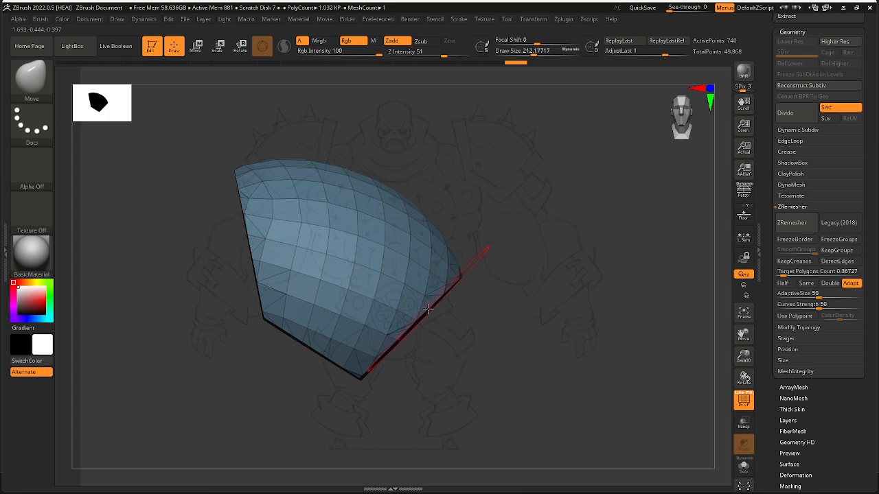
{"action": "left_click_drag", "start_coordinate": [427, 309], "coordinate": [382, 237]}
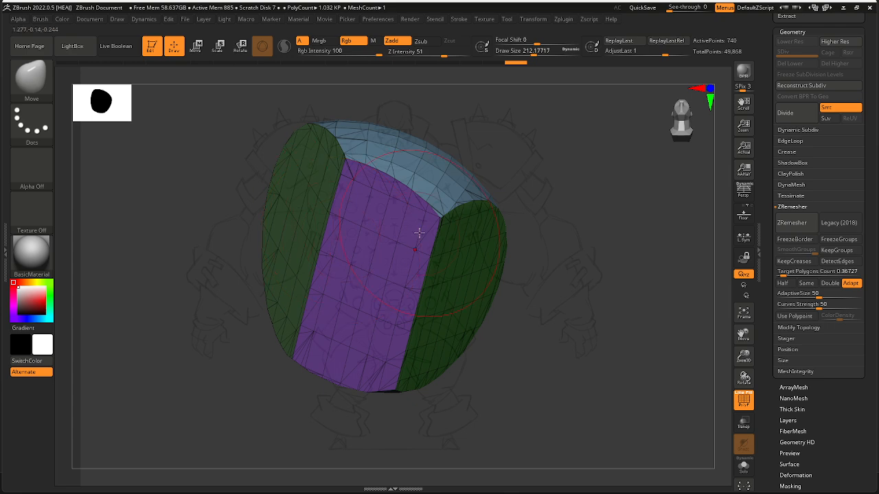
{"action": "left_click_drag", "start_coordinate": [419, 234], "coordinate": [305, 207]}
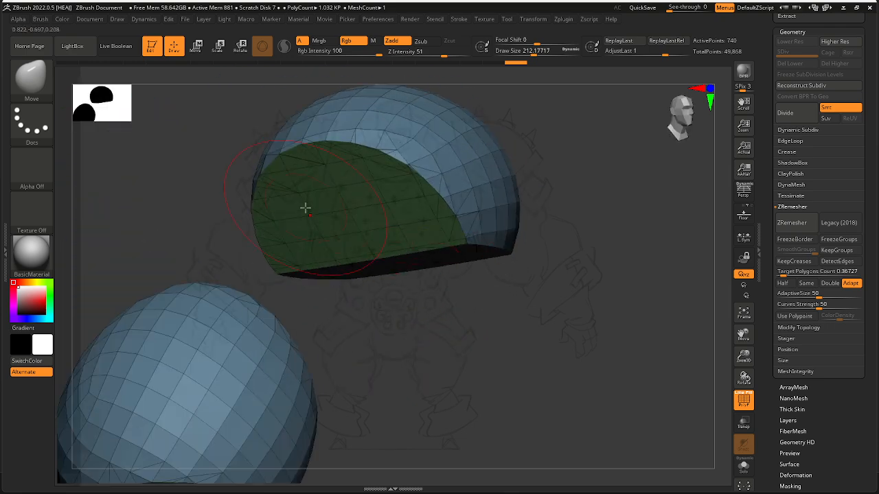
{"action": "mouse_move", "coordinate": [436, 218]}
{"action": "right_mouse_down"}
{"action": "mouse_move", "coordinate": [491, 240]}
{"action": "mouse_move", "coordinate": [466, 183]}
{"action": "mouse_move", "coordinate": [447, 288]}
{"action": "mouse_move", "coordinate": [434, 273]}
{"action": "mouse_move", "coordinate": [435, 219]}
{"action": "mouse_move", "coordinate": [472, 172]}
{"action": "mouse_move", "coordinate": [467, 184]}
{"action": "right_mouse_up"}
{"action": "key", "text": "ctrl+shift"}
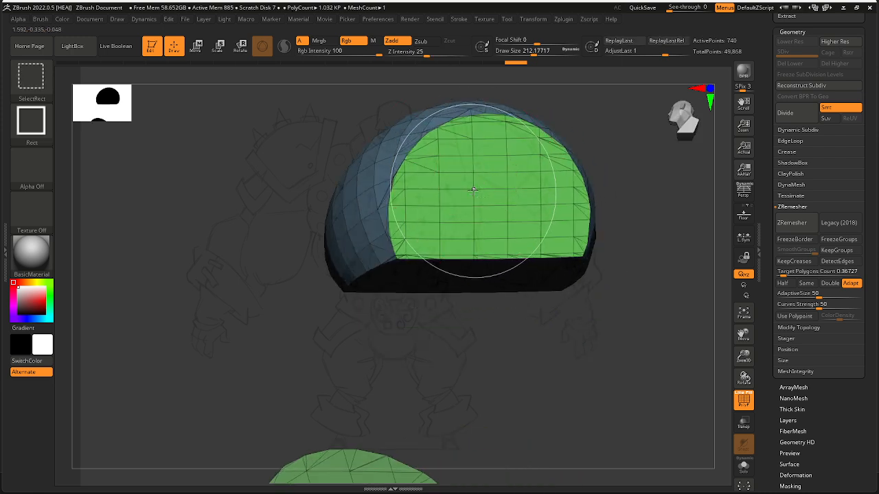
{"action": "left_click", "coordinate": [474, 190], "text": "ctrl+shift"}
{"action": "left_click", "coordinate": [473, 193], "text": "ctrl+shift"}
{"action": "right_click_drag", "start_coordinate": [466, 243], "coordinate": [475, 289]}
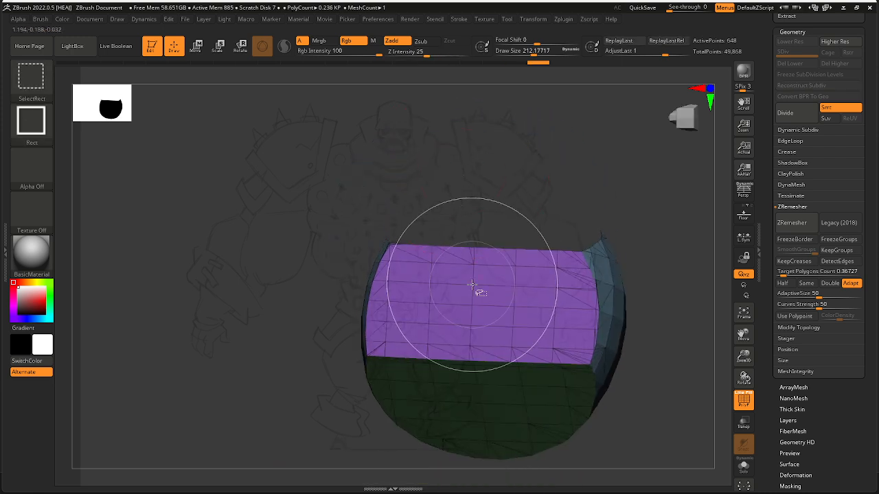
{"action": "left_click", "coordinate": [476, 291], "text": "ctrl+shift"}
{"action": "left_click", "coordinate": [477, 408], "text": "ctrl+shift"}
Step: Delete the hidden geometry of the shoulder pads with Del Hidden
{"action": "right_click_drag", "start_coordinate": [470, 245], "coordinate": [502, 189]}
{"action": "right_click_drag", "start_coordinate": [526, 151], "coordinate": [639, 120], "text": "ctrl"}
{"action": "right_click_drag", "start_coordinate": [639, 121], "coordinate": [392, 322], "text": "alt"}
{"action": "right_click_drag", "start_coordinate": [391, 321], "coordinate": [447, 347], "text": "alt"}
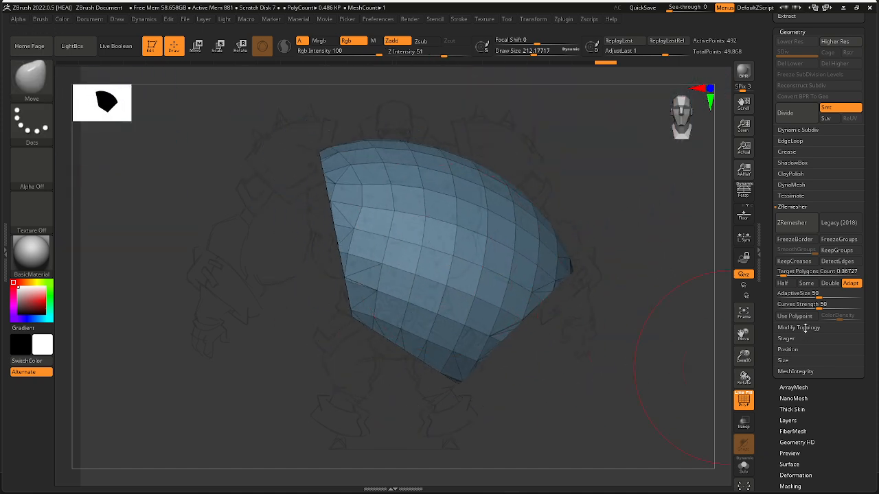
{"action": "left_click", "coordinate": [800, 327]}
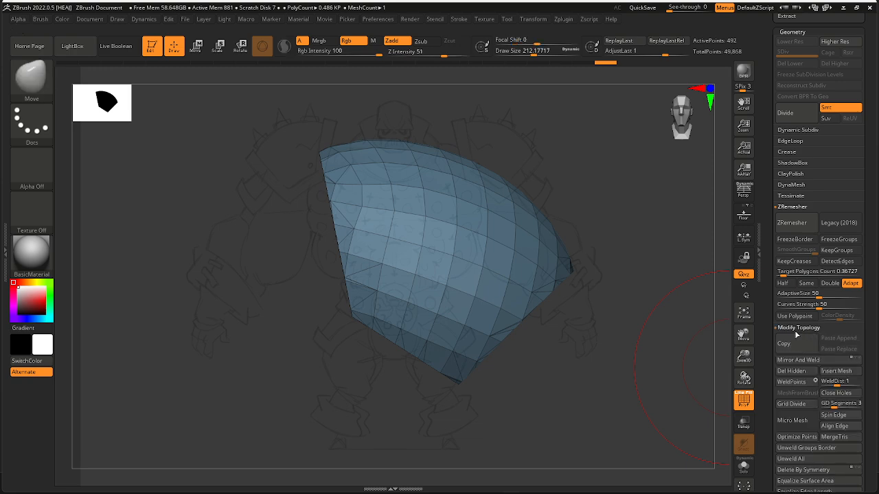
{"action": "left_click", "coordinate": [795, 373]}
{"action": "left_click_drag", "start_coordinate": [561, 372], "coordinate": [560, 350]}
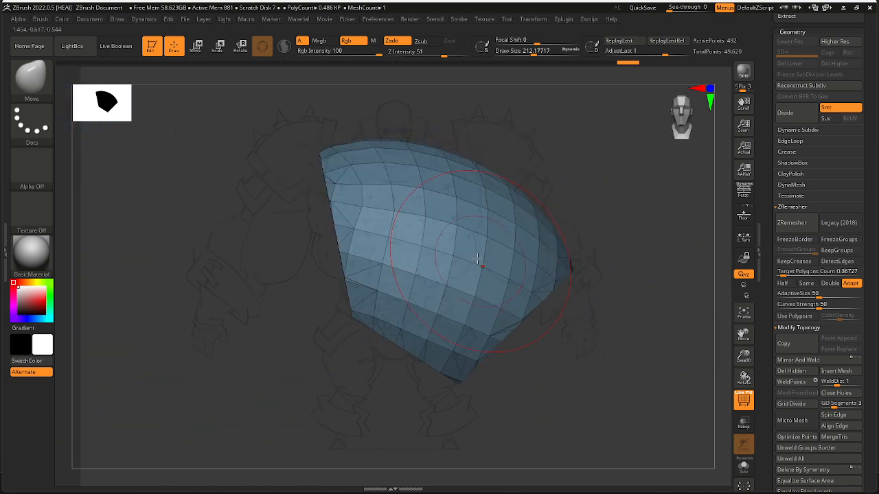
Step: Try ZRemesher on the shoulder shells at a Target Polygons Count of 0.36727
{"action": "mouse_move", "coordinate": [645, 281]}
{"action": "right_mouse_down"}
{"action": "mouse_move", "coordinate": [622, 278]}
{"action": "mouse_move", "coordinate": [638, 313]}
{"action": "mouse_move", "coordinate": [649, 271]}
{"action": "mouse_move", "coordinate": [537, 242]}
{"action": "right_mouse_up"}
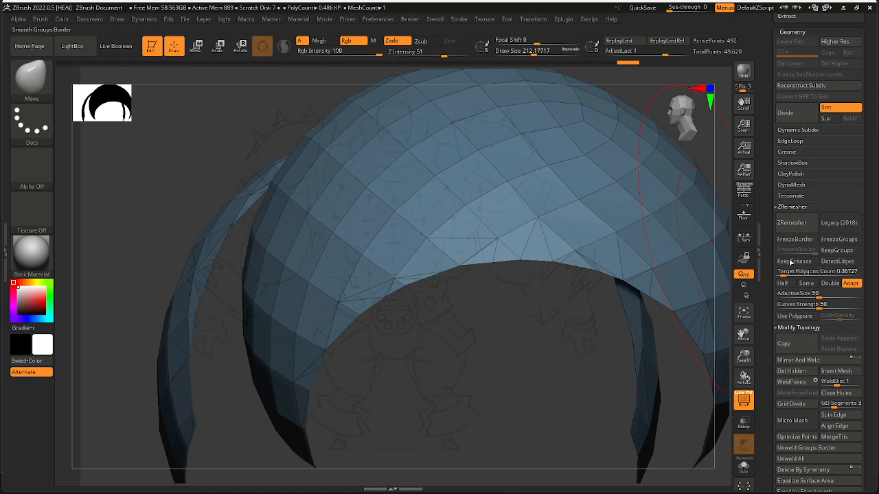
{"action": "left_click", "coordinate": [793, 223]}
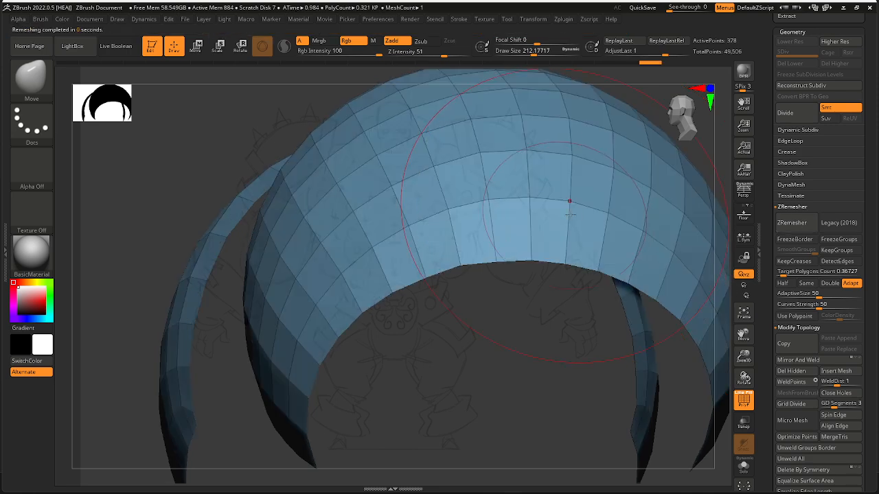
{"action": "right_click_drag", "start_coordinate": [570, 215], "coordinate": [412, 275], "text": "ctrl"}
{"action": "right_click_drag", "start_coordinate": [412, 275], "coordinate": [457, 286], "text": "shift"}
{"action": "right_click_drag", "start_coordinate": [275, 273], "coordinate": [552, 245], "text": "alt"}
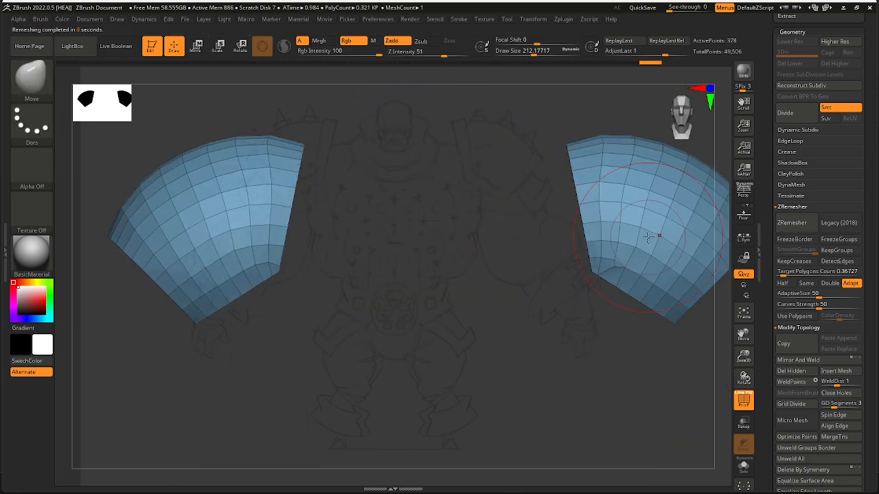
{"action": "mouse_move", "coordinate": [638, 206]}
{"action": "right_mouse_down"}
{"action": "mouse_move", "coordinate": [608, 250]}
{"action": "mouse_move", "coordinate": [669, 216]}
{"action": "right_mouse_up"}
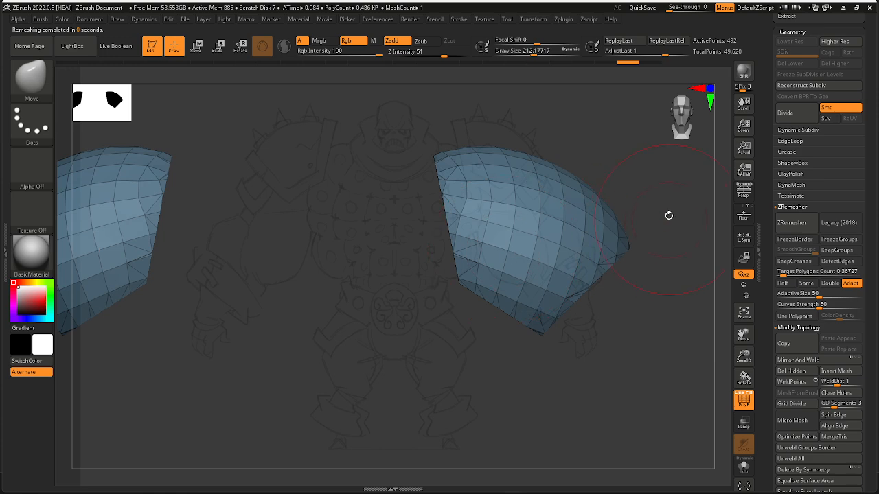
Step: Set the ZRemesher Target Polygons Count to 0.18249, remesh the shoulder shells and check their topology from front and back
{"action": "right_click_drag", "start_coordinate": [636, 243], "coordinate": [652, 275], "text": "ctrl"}
{"action": "left_click_drag", "start_coordinate": [784, 276], "coordinate": [787, 277]}
{"action": "left_click", "coordinate": [792, 223]}
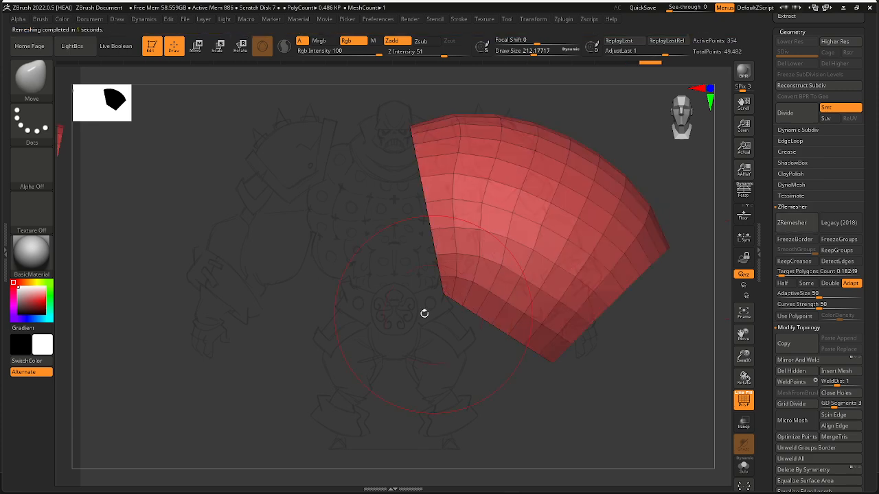
{"action": "right_click_drag", "start_coordinate": [450, 314], "coordinate": [263, 255], "text": "ctrl"}
{"action": "right_click_drag", "start_coordinate": [455, 201], "coordinate": [468, 242], "text": "ctrl"}
{"action": "right_click_drag", "start_coordinate": [469, 242], "coordinate": [477, 219]}
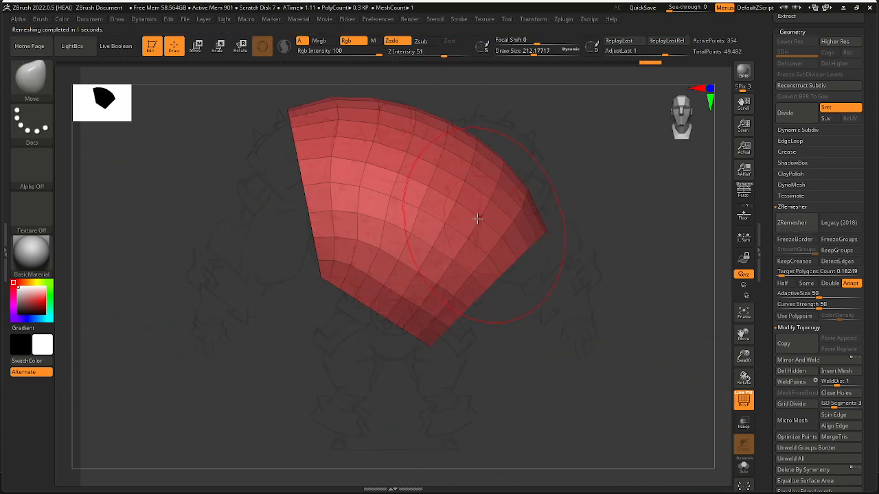
{"action": "right_click_drag", "start_coordinate": [473, 176], "coordinate": [412, 174], "text": "alt"}
{"action": "right_click_drag", "start_coordinate": [406, 240], "coordinate": [391, 197], "text": "ctrl"}
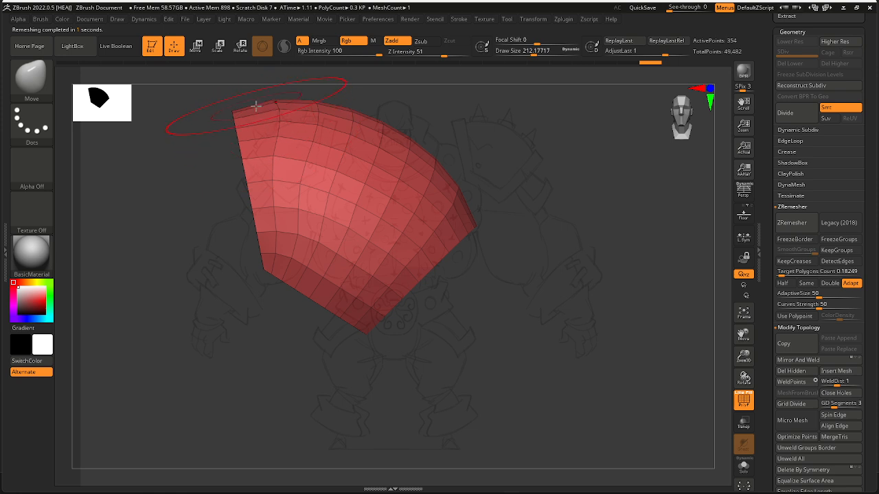
{"action": "left_click_drag", "start_coordinate": [497, 143], "coordinate": [425, 124], "text": "alt"}
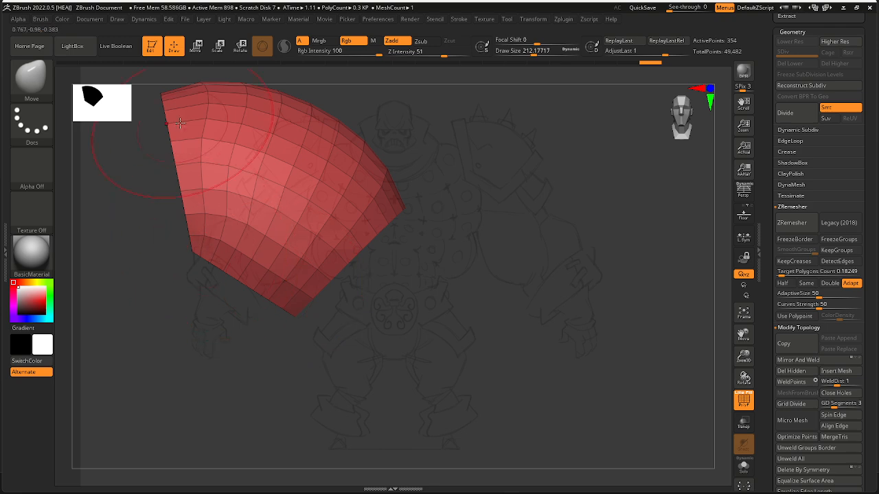
{"action": "mouse_move", "coordinate": [385, 113]}
{"action": "left_mouse_down"}
{"action": "mouse_move", "coordinate": [323, 167]}
{"action": "mouse_move", "coordinate": [456, 188]}
{"action": "left_mouse_up"}
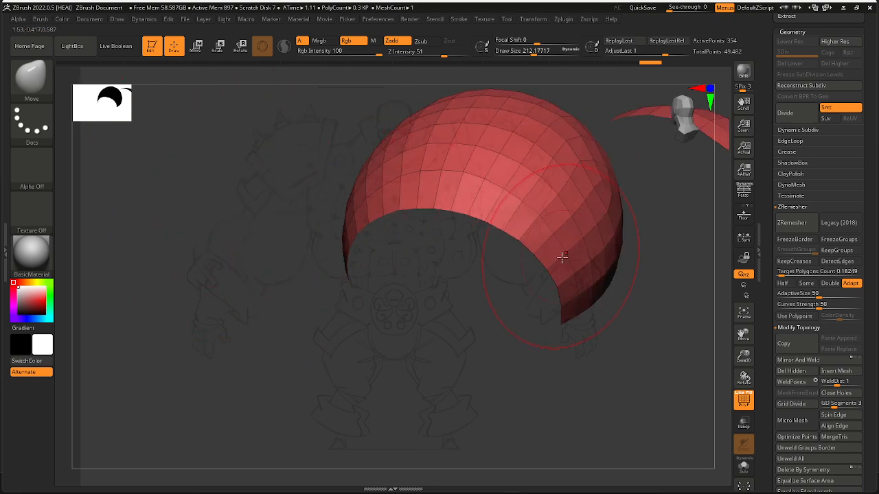
{"action": "left_click_drag", "start_coordinate": [572, 303], "coordinate": [486, 259]}
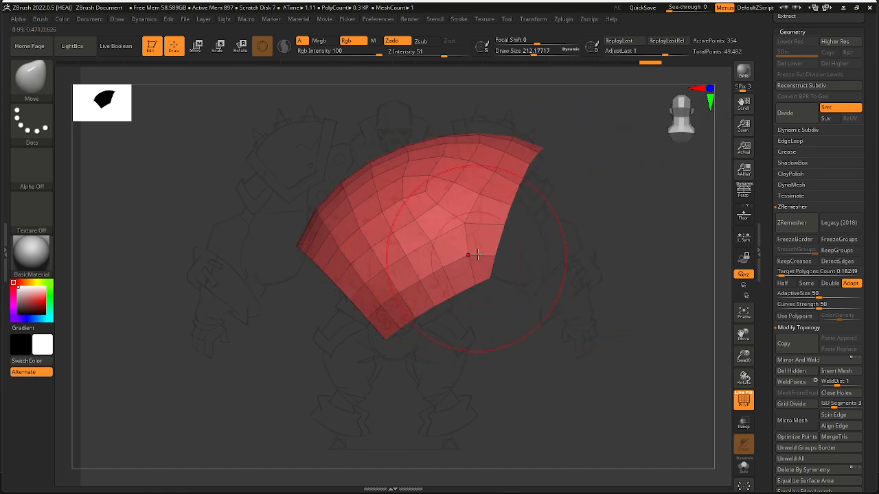
Step: Lower the ZRemesher Target Polygons Count to 0.12969 and remesh the shoulder shells
{"action": "left_click", "coordinate": [792, 223]}
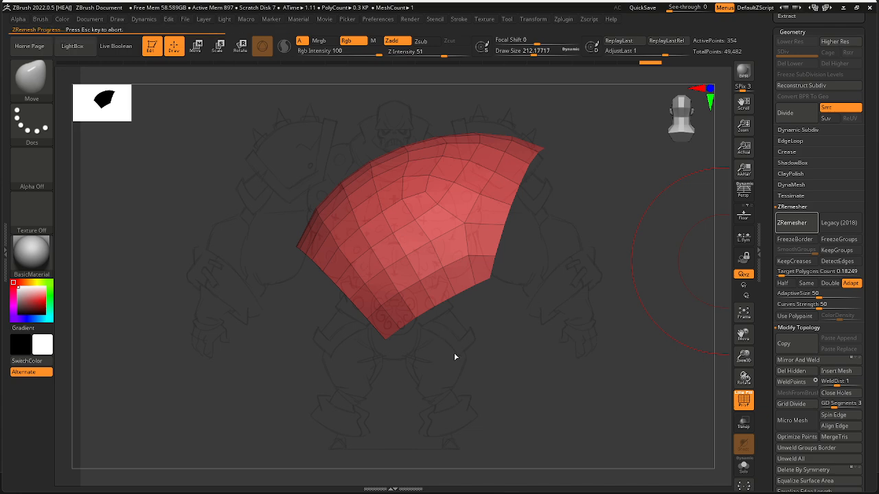
{"action": "key", "text": "ctrl+z"}
{"action": "left_click", "coordinate": [785, 273]}
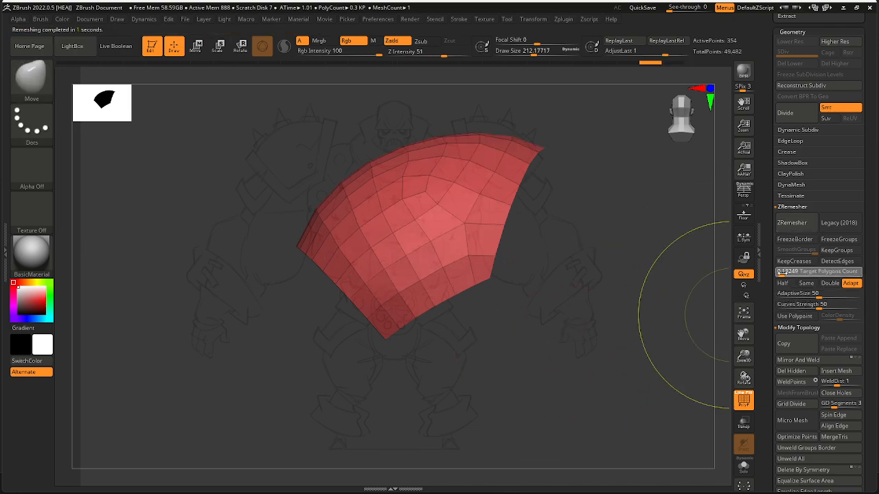
{"action": "key", "text": "Return"}
{"action": "left_click", "coordinate": [792, 222]}
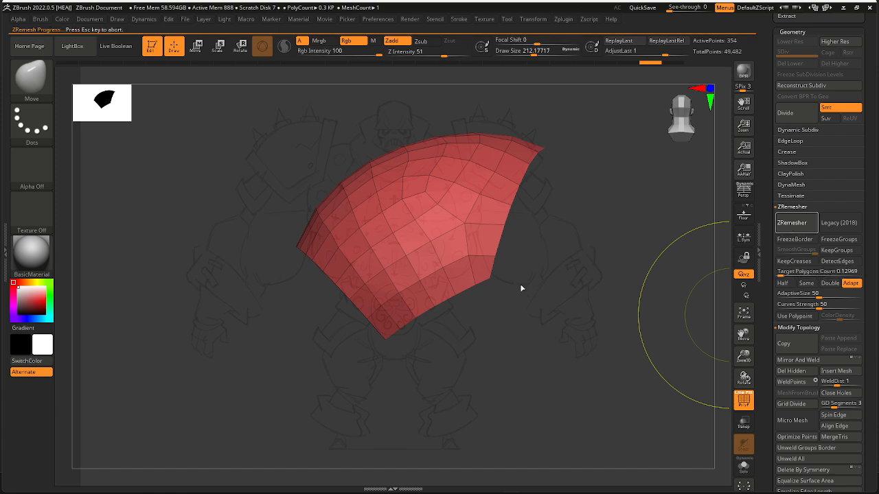
{"action": "left_click_drag", "start_coordinate": [408, 337], "coordinate": [445, 225]}
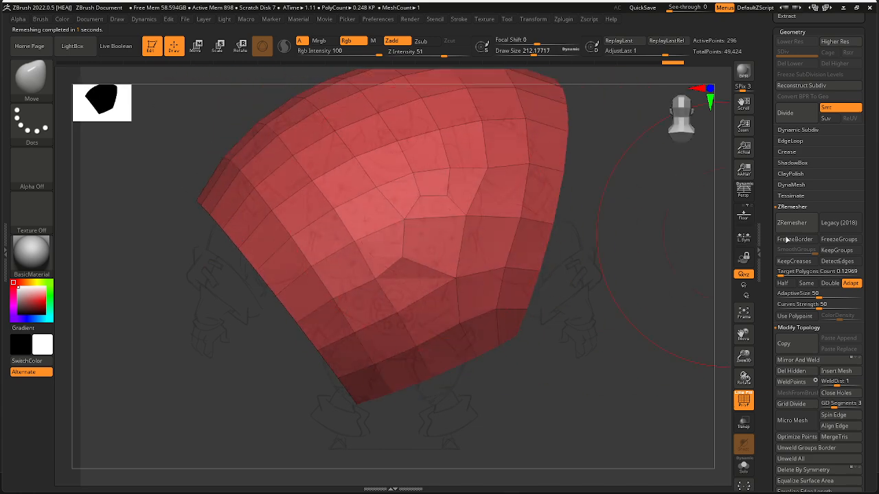
Step: Run ZRemesher once more on the shoulder shells at the same target and compare them with the reference drawing
{"action": "left_click", "coordinate": [793, 224]}
{"action": "left_click_drag", "start_coordinate": [512, 333], "coordinate": [481, 248]}
{"action": "left_click_drag", "start_coordinate": [265, 264], "coordinate": [517, 286], "text": "alt"}
{"action": "right_click_drag", "start_coordinate": [517, 286], "coordinate": [519, 178], "text": "ctrl"}
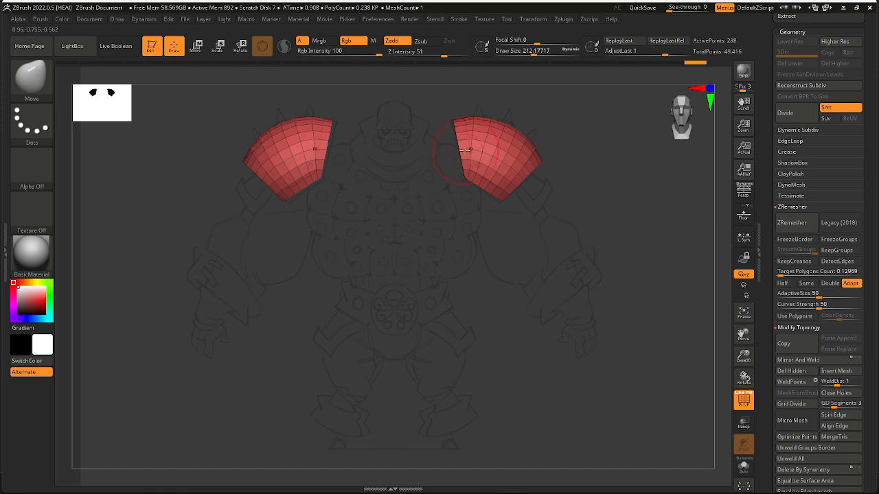
{"action": "right_click_drag", "start_coordinate": [523, 134], "coordinate": [531, 251]}
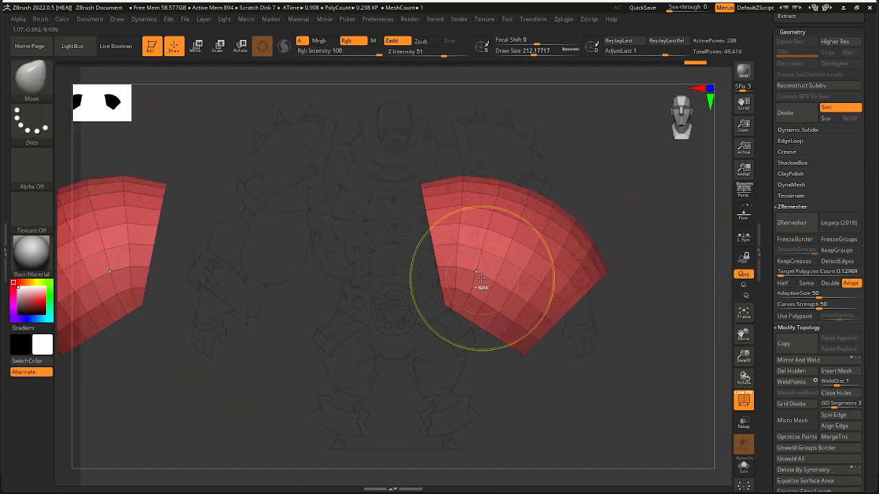
{"action": "right_click_drag", "start_coordinate": [481, 288], "coordinate": [506, 293], "text": "ctrl"}
{"action": "mouse_move", "coordinate": [591, 276]}
{"action": "right_mouse_down"}
{"action": "mouse_move", "coordinate": [485, 255]}
{"action": "mouse_move", "coordinate": [423, 295]}
{"action": "mouse_move", "coordinate": [456, 265]}
{"action": "mouse_move", "coordinate": [527, 238]}
{"action": "mouse_move", "coordinate": [511, 244]}
{"action": "mouse_move", "coordinate": [484, 213]}
{"action": "mouse_move", "coordinate": [465, 178]}
{"action": "mouse_move", "coordinate": [480, 161]}
{"action": "mouse_move", "coordinate": [495, 183]}
{"action": "mouse_move", "coordinate": [479, 181]}
{"action": "mouse_move", "coordinate": [511, 188]}
{"action": "mouse_move", "coordinate": [495, 186]}
{"action": "mouse_move", "coordinate": [496, 195]}
{"action": "right_mouse_up"}
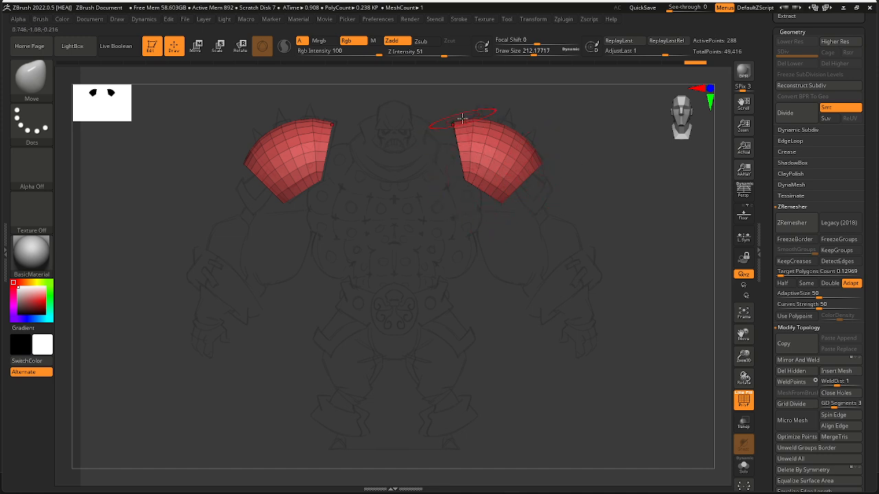
Step: Lasso-mask the vertical strip along the shoulder shell's inner edge and invert the mask
{"action": "key", "text": "ctrl"}
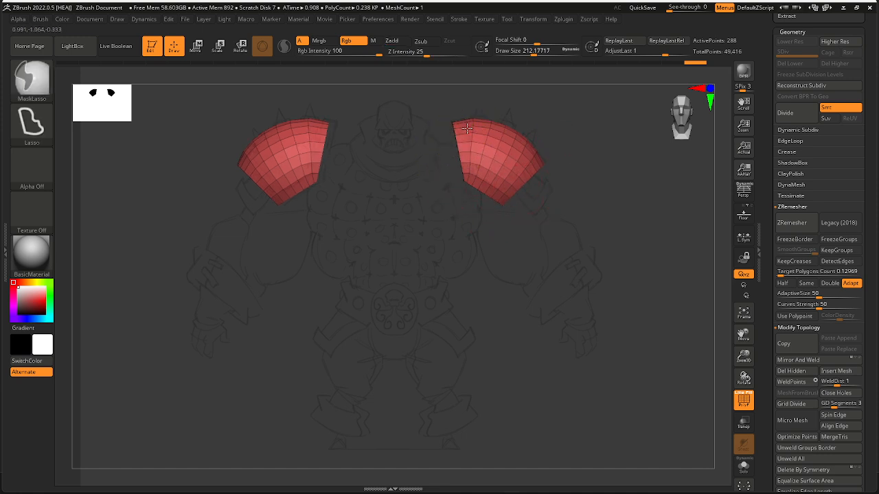
{"action": "mouse_move", "coordinate": [465, 127]}
{"action": "right_mouse_down", "text": "ctrl"}
{"action": "mouse_move", "coordinate": [471, 206]}
{"action": "mouse_move", "coordinate": [420, 182]}
{"action": "mouse_move", "coordinate": [461, 226]}
{"action": "mouse_move", "coordinate": [501, 217]}
{"action": "mouse_move", "coordinate": [449, 177]}
{"action": "right_mouse_up", "text": "ctrl"}
{"action": "key", "text": "ctrl"}
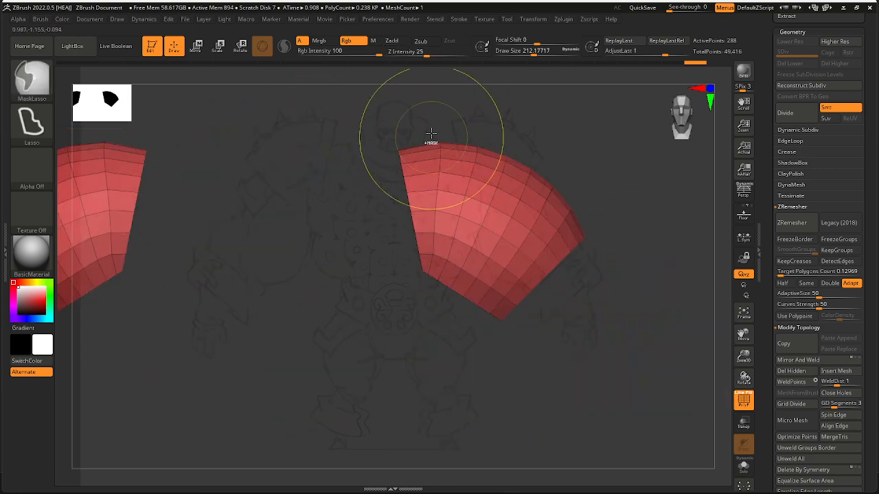
{"action": "left_click_drag", "start_coordinate": [430, 127], "coordinate": [428, 180], "text": "ctrl"}
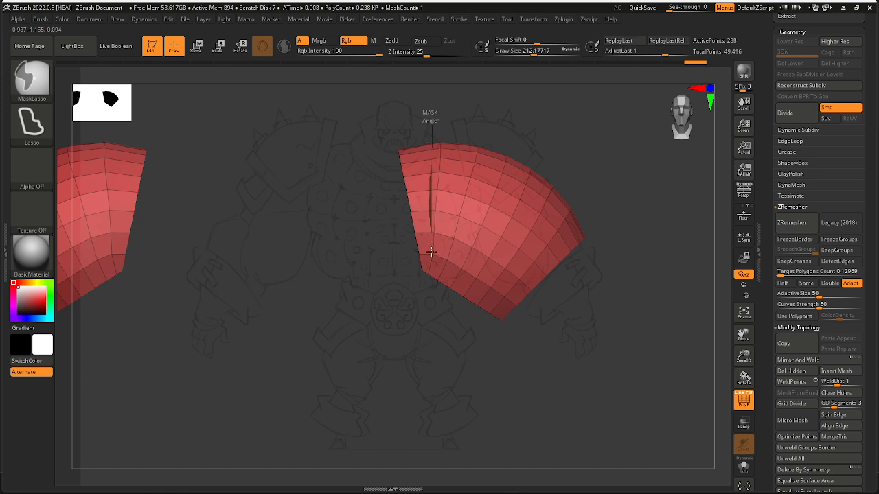
{"action": "mouse_move", "coordinate": [431, 252]}
{"action": "left_mouse_down", "text": "ctrl"}
{"action": "mouse_move", "coordinate": [437, 257]}
{"action": "mouse_move", "coordinate": [437, 130]}
{"action": "mouse_move", "coordinate": [445, 118]}
{"action": "left_mouse_up", "text": "ctrl"}
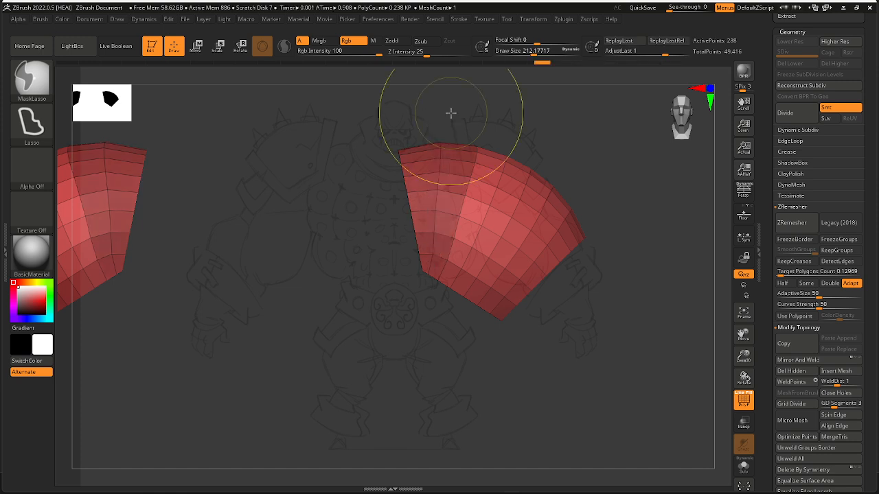
{"action": "left_click", "coordinate": [522, 116], "text": "ctrl"}
Step: Adjust the edge loop in the unmasked inner strip using the Move brush at draw sizes 298.79 and 90.22, and clear the mask
{"action": "key", "text": "space"}
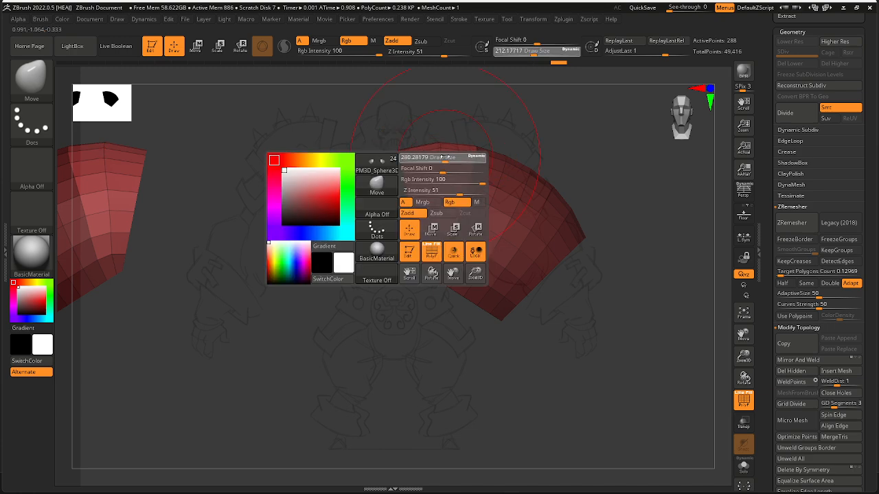
{"action": "left_click_drag", "start_coordinate": [445, 156], "coordinate": [450, 152]}
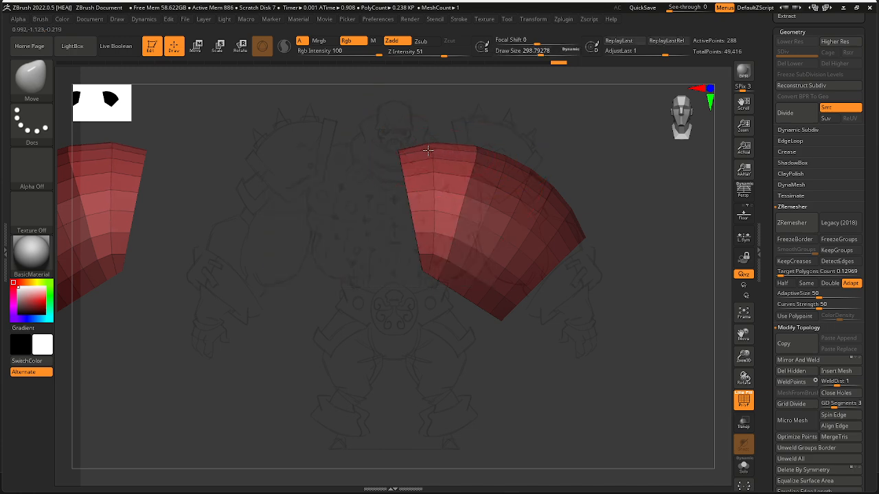
{"action": "key", "text": "space"}
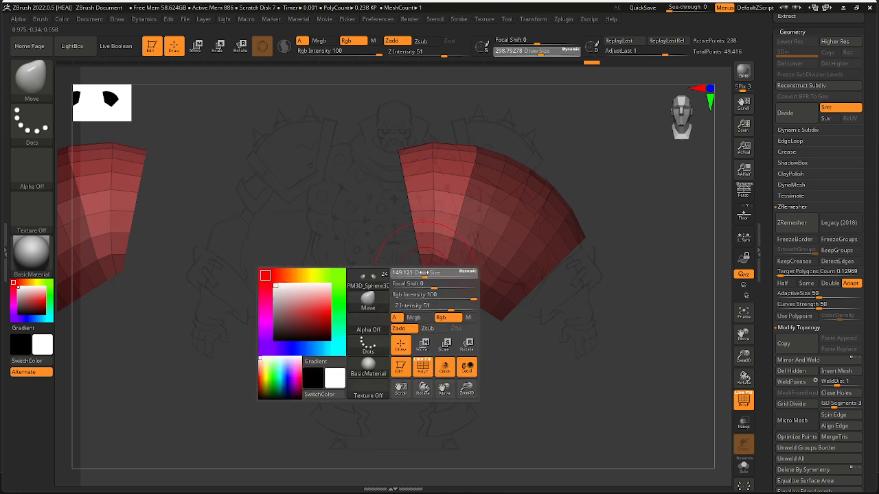
{"action": "left_click_drag", "start_coordinate": [440, 273], "coordinate": [412, 274]}
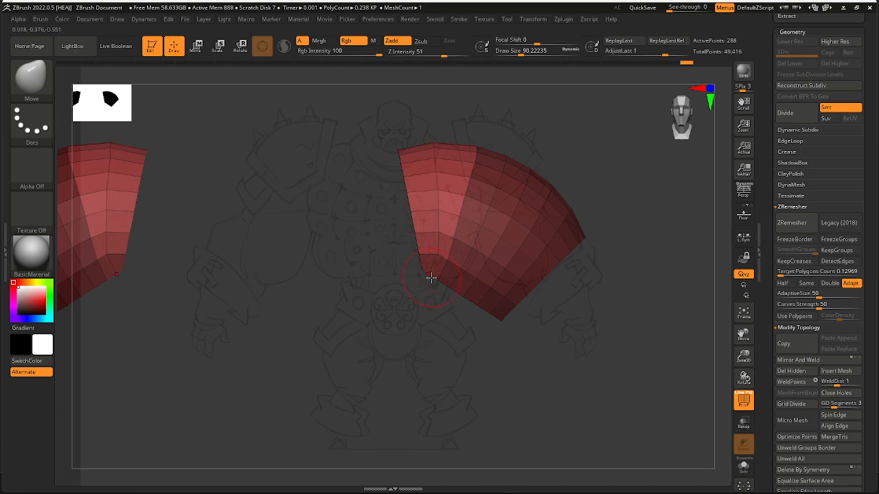
{"action": "left_click_drag", "start_coordinate": [437, 128], "coordinate": [443, 197]}
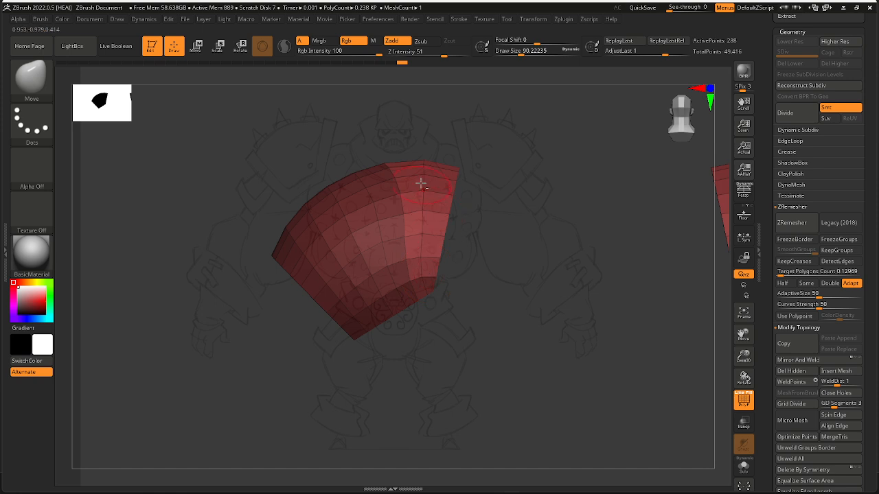
{"action": "right_click_drag", "start_coordinate": [428, 239], "coordinate": [440, 228], "text": "alt"}
{"action": "left_click_drag", "start_coordinate": [482, 286], "coordinate": [487, 309], "text": "ctrl"}
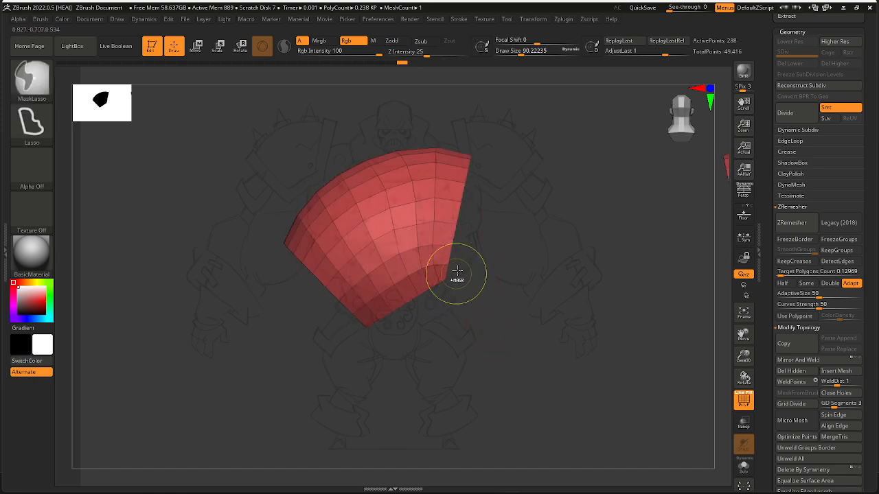
Step: Mask everything except the strip along the shoulder shell's lower edge, adjust that strip with the Move brush at draw size 34.79, and clear the mask
{"action": "mouse_move", "coordinate": [466, 258]}
{"action": "left_mouse_down", "text": "ctrl"}
{"action": "mouse_move", "coordinate": [405, 269]}
{"action": "mouse_move", "coordinate": [343, 337]}
{"action": "mouse_move", "coordinate": [484, 274]}
{"action": "left_mouse_up", "text": "ctrl"}
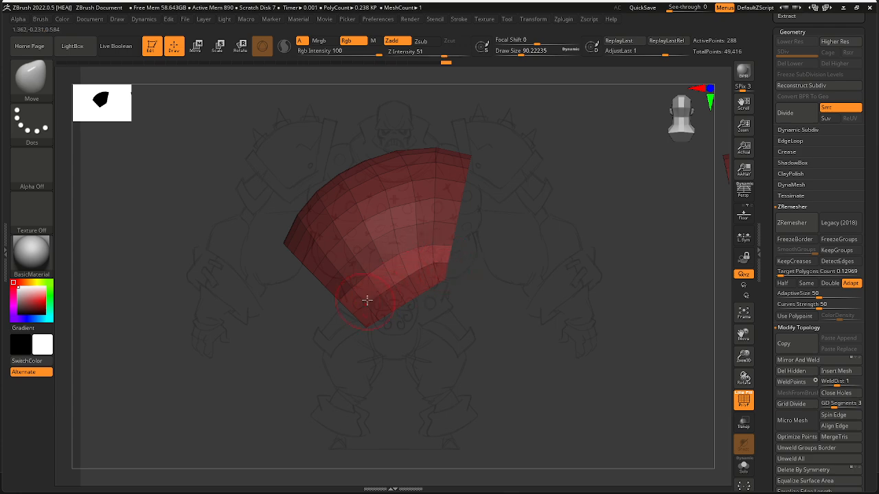
{"action": "right_click_drag", "start_coordinate": [464, 319], "coordinate": [462, 278]}
{"action": "key", "text": "space"}
{"action": "left_click_drag", "start_coordinate": [461, 278], "coordinate": [453, 278]}
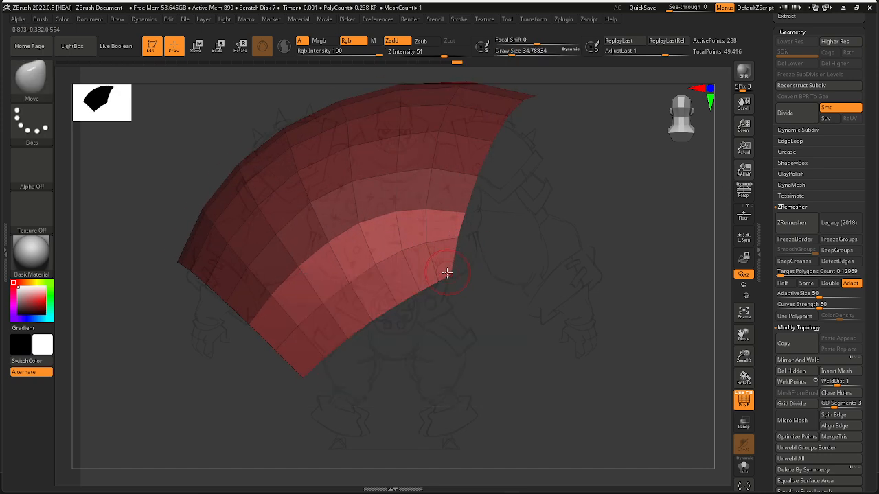
{"action": "right_click_drag", "start_coordinate": [465, 277], "coordinate": [476, 228]}
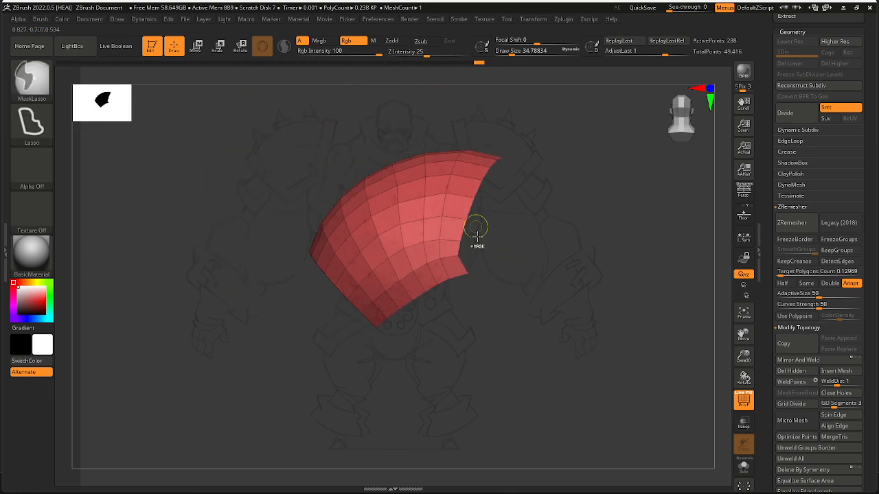
Step: Refine the lower inner corner of the shoulder shells, front and back, with the Move brush at draw size 34.79
{"action": "right_click_drag", "start_coordinate": [463, 266], "coordinate": [464, 331], "text": "ctrl"}
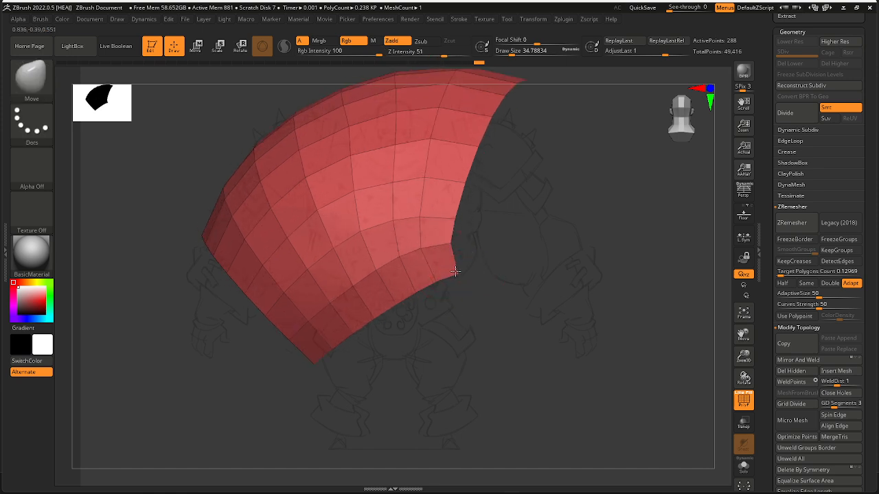
{"action": "key", "text": "ctrl"}
{"action": "left_click_drag", "start_coordinate": [502, 264], "coordinate": [418, 261]}
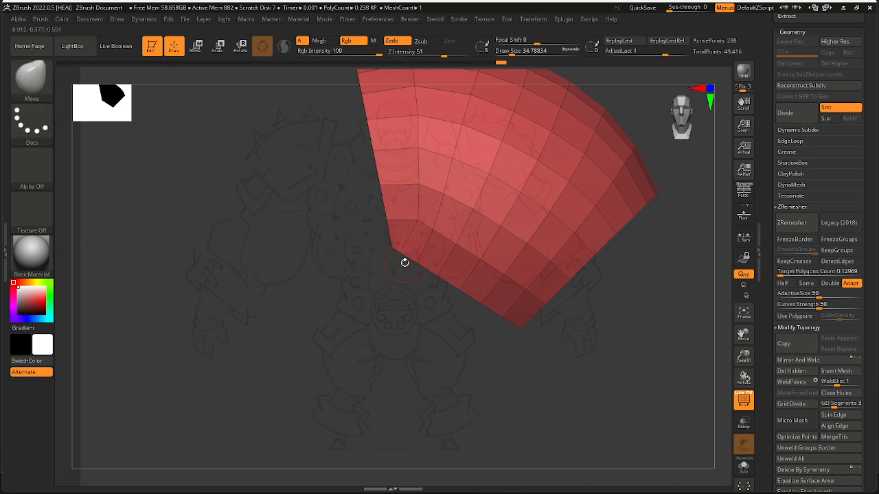
{"action": "right_click_drag", "start_coordinate": [454, 248], "coordinate": [426, 267], "text": "alt"}
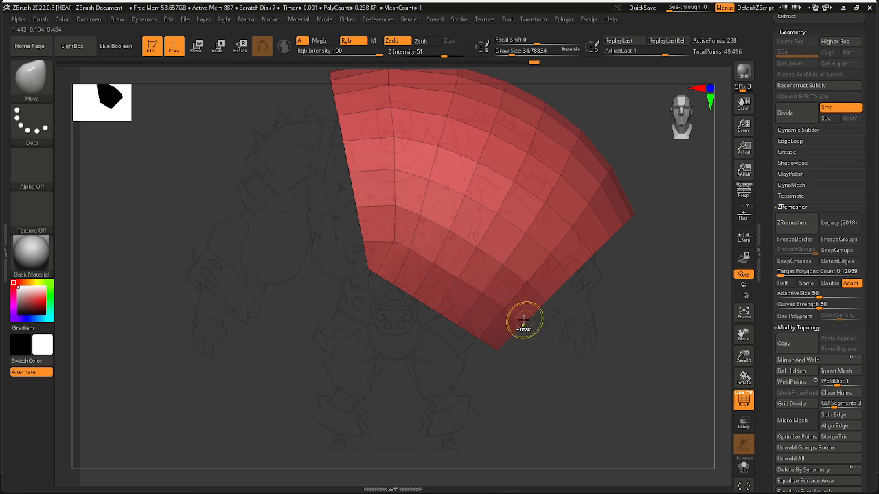
{"action": "right_click_drag", "start_coordinate": [523, 320], "coordinate": [517, 289], "text": "ctrl"}
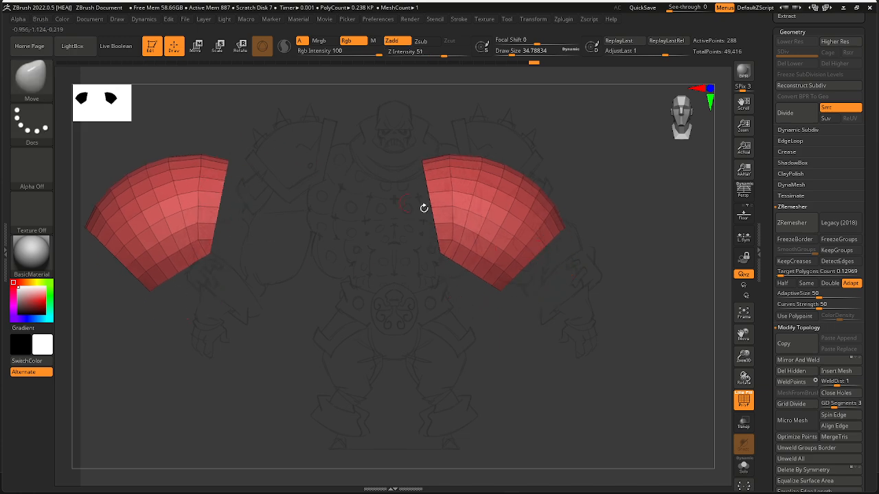
Step: Lasso the vertical strip beside the shell's inner edge loop, invert the mask, and adjust the strip with the Move brush at draw size 305.10
{"action": "right_click_drag", "start_coordinate": [468, 165], "coordinate": [473, 138], "text": "ctrl"}
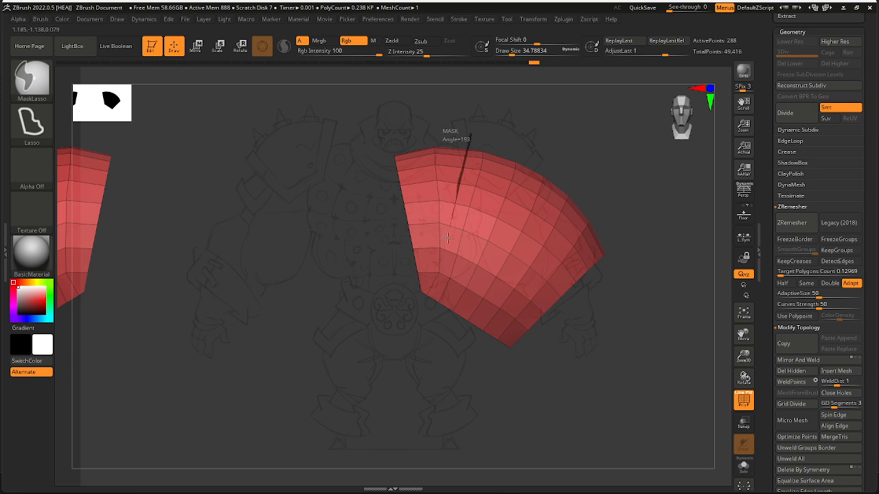
{"action": "mouse_move", "coordinate": [446, 287]}
{"action": "left_mouse_down", "text": "ctrl"}
{"action": "mouse_move", "coordinate": [510, 145]}
{"action": "mouse_move", "coordinate": [533, 152]}
{"action": "left_mouse_up", "text": "ctrl"}
{"action": "key", "text": "space"}
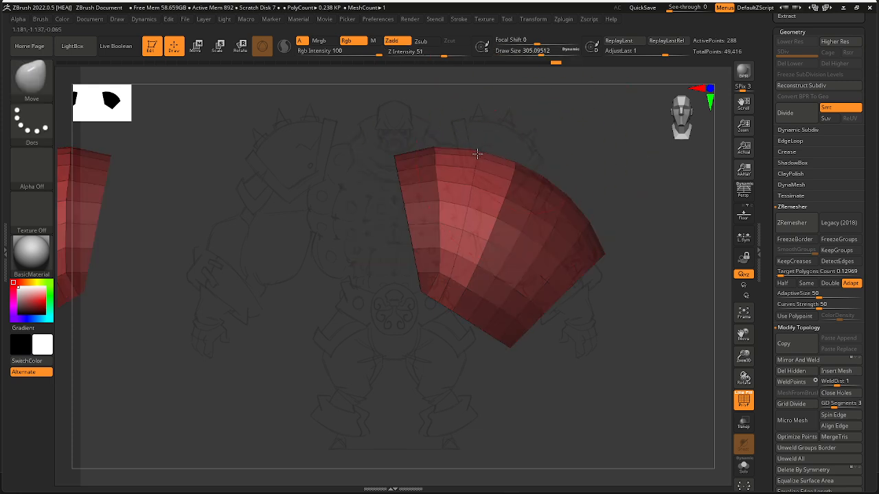
{"action": "right_click_drag", "start_coordinate": [467, 205], "coordinate": [536, 137]}
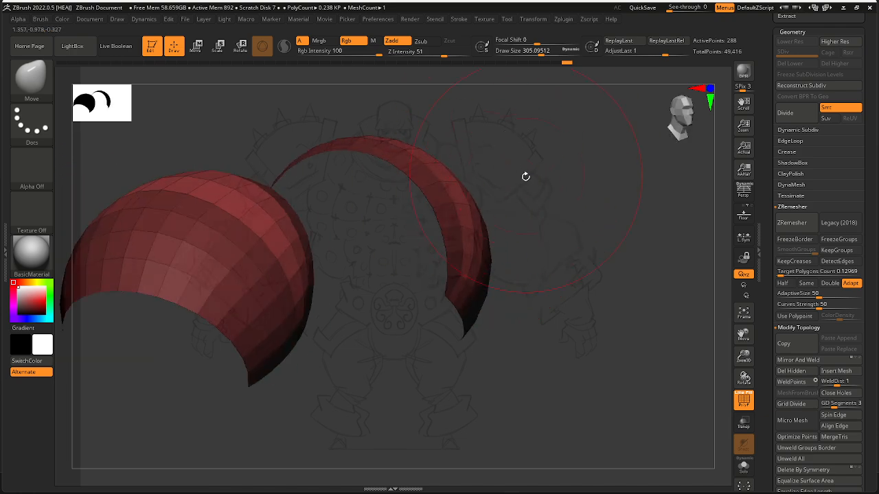
{"action": "right_click_drag", "start_coordinate": [525, 176], "coordinate": [450, 184]}
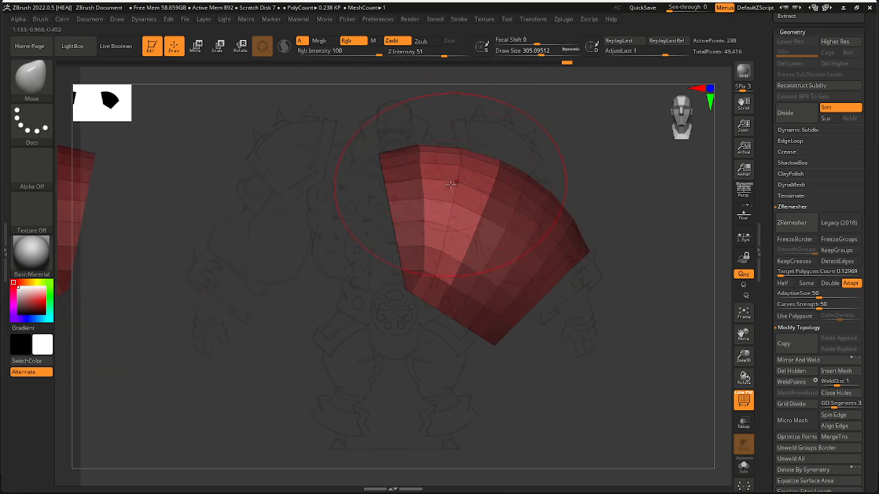
Step: Clear the mask on the shoulder shells and switch to the ZModeler brush
{"action": "left_click", "coordinate": [31, 77]}
{"action": "left_click", "coordinate": [263, 414]}
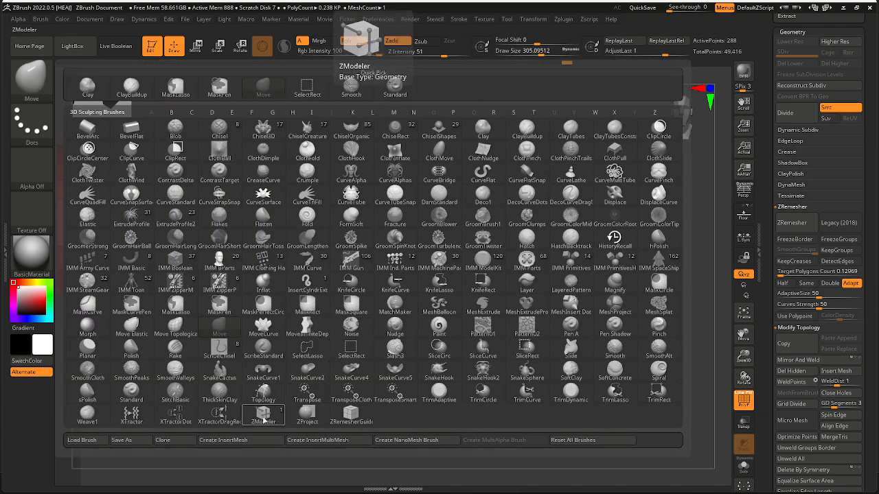
{"action": "right_click_drag", "start_coordinate": [466, 385], "coordinate": [443, 344], "text": "ctrl"}
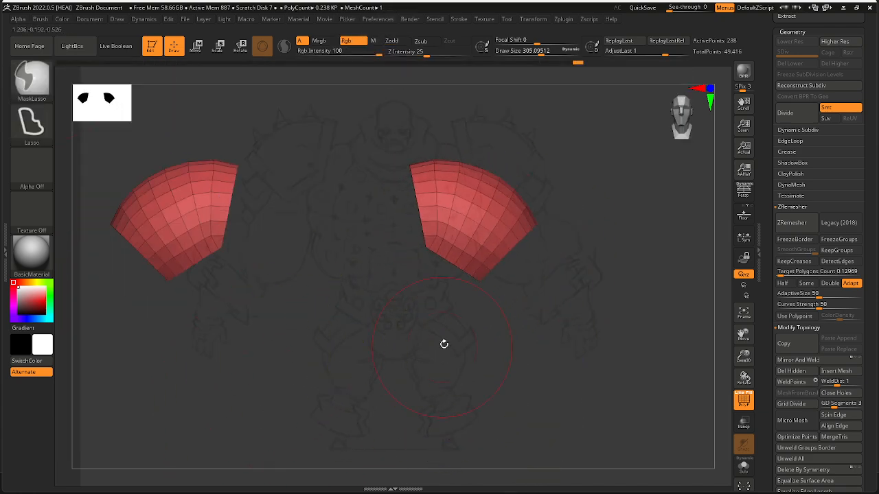
{"action": "right_click_drag", "start_coordinate": [475, 278], "coordinate": [445, 188], "text": "alt"}
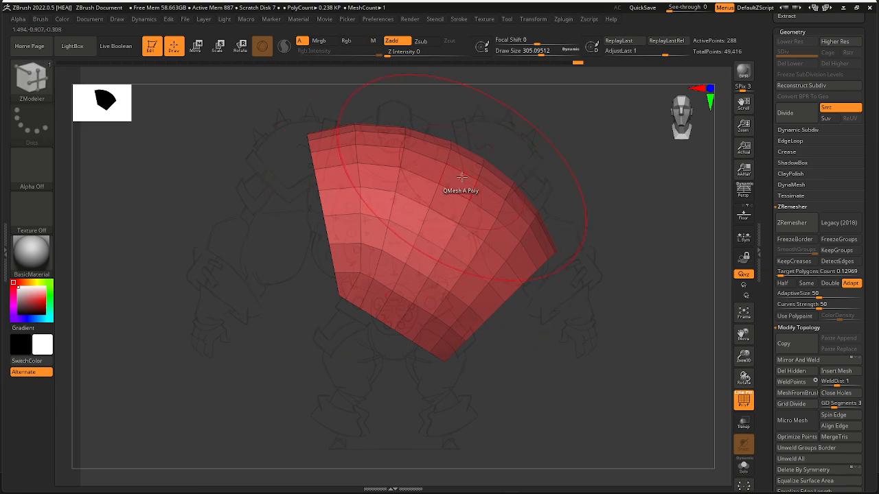
Step: Set the ZModeler polygon action to Extrude with A Single Poly as target
{"action": "key", "text": "space"}
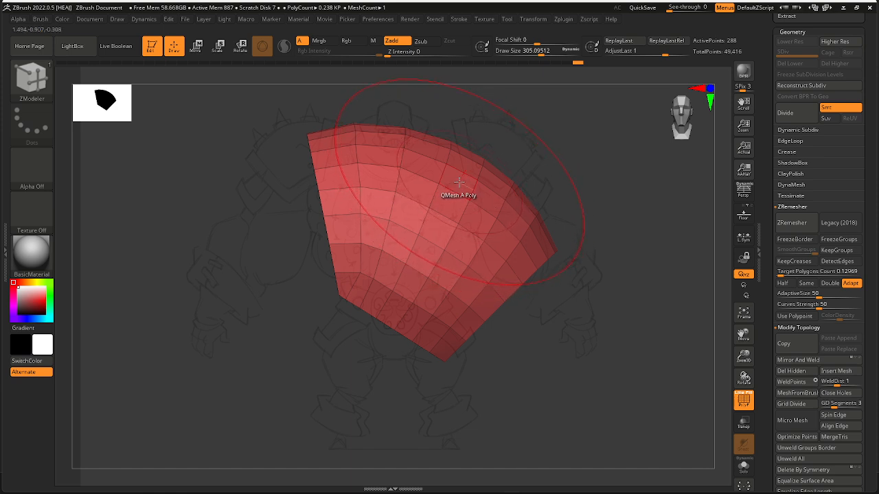
{"action": "scroll", "coordinate": [448, 201], "scroll_direction": "up", "scroll_amount": 3}
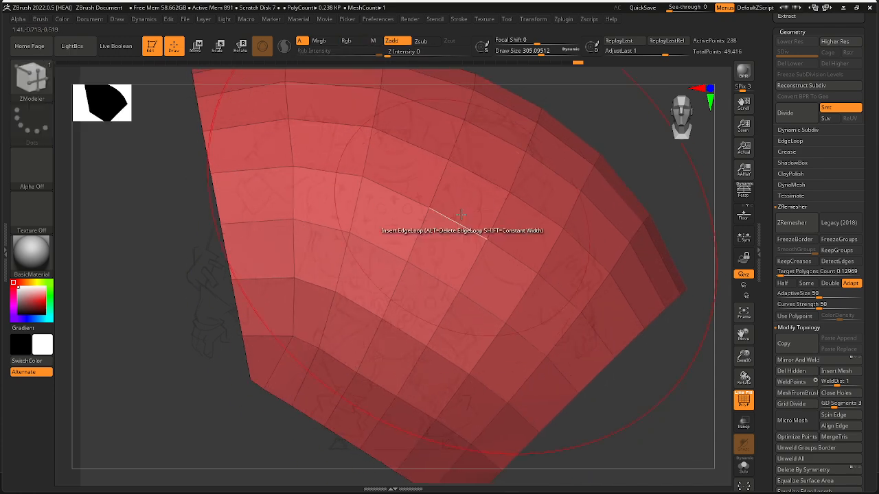
{"action": "key", "text": "space"}
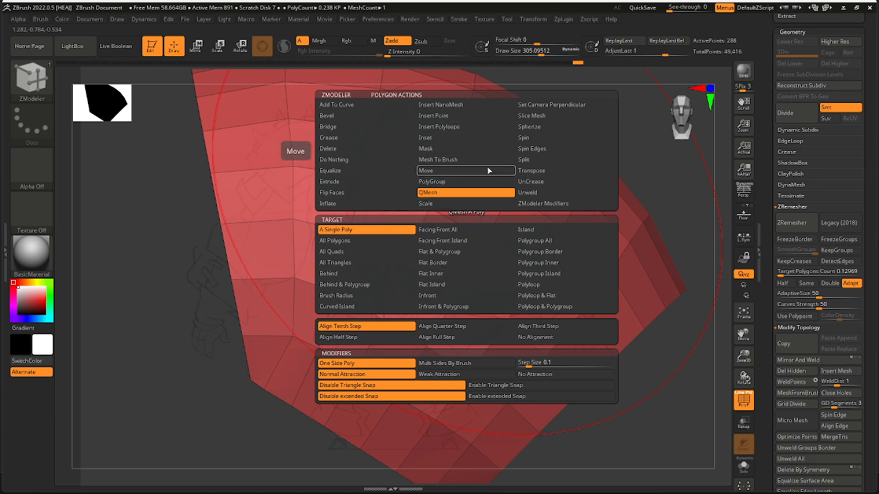
{"action": "left_click", "coordinate": [349, 182]}
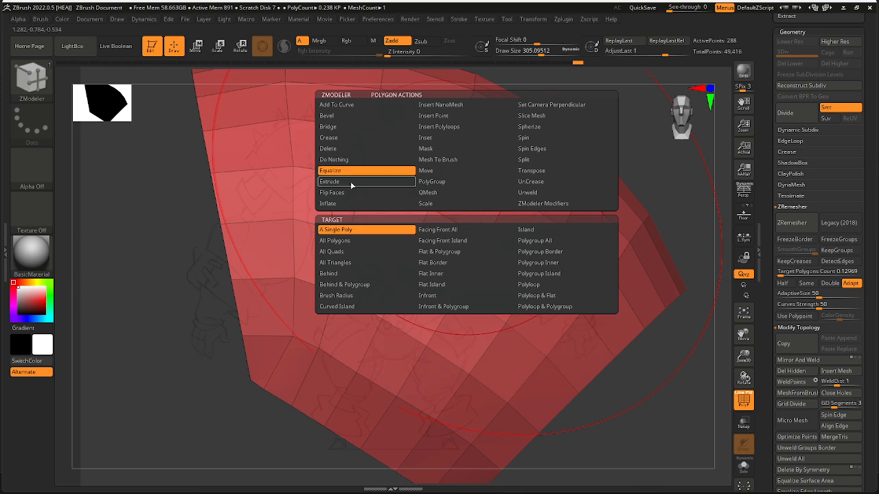
{"action": "left_click", "coordinate": [358, 232]}
Step: Try extruding one polygon outward from the front of the shoulder shell and undo it
{"action": "left_click_drag", "start_coordinate": [458, 193], "coordinate": [511, 146]}
{"action": "right_click_drag", "start_coordinate": [587, 117], "coordinate": [626, 153], "text": "ctrl"}
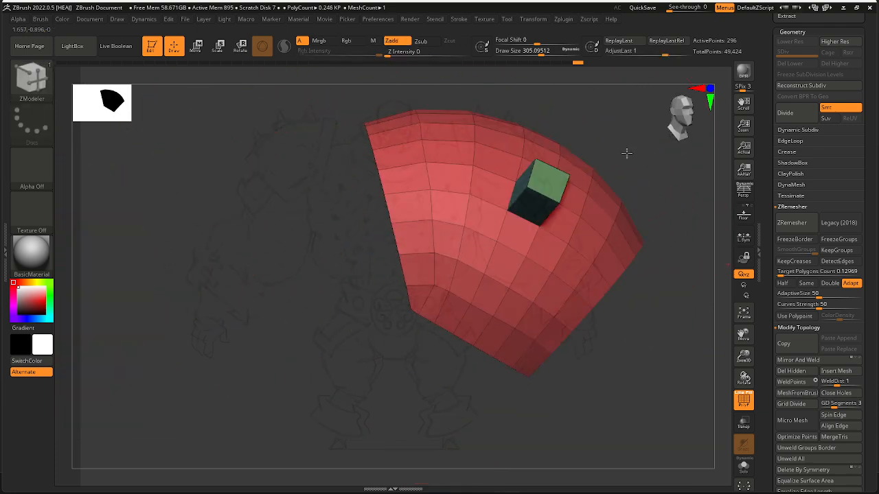
{"action": "key", "text": "ctrl+z"}
Step: Set the ZModeler point action to Stitch with target Two Points and modifier To End Point
{"action": "right_click_drag", "start_coordinate": [530, 190], "coordinate": [509, 261], "text": "ctrl"}
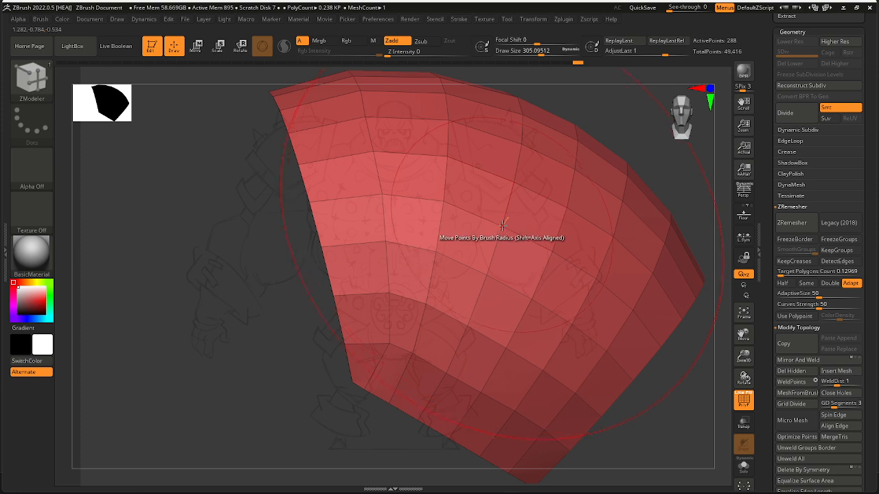
{"action": "key", "text": "space"}
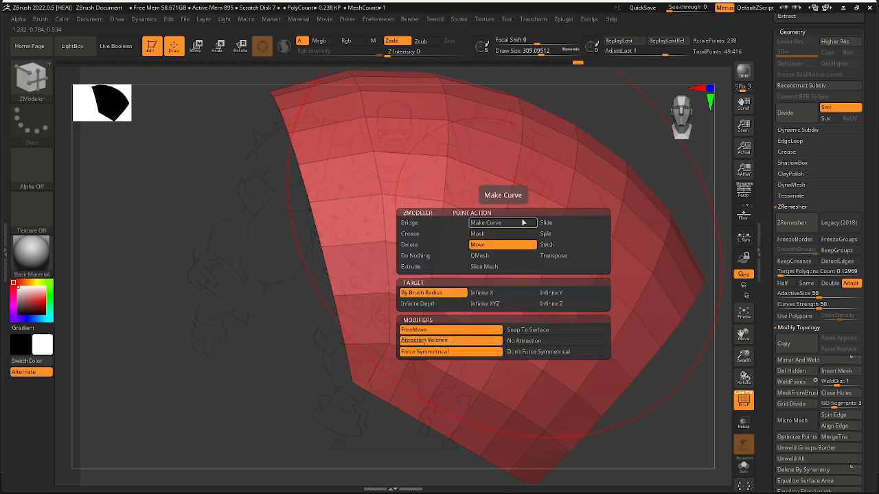
{"action": "left_click", "coordinate": [555, 245]}
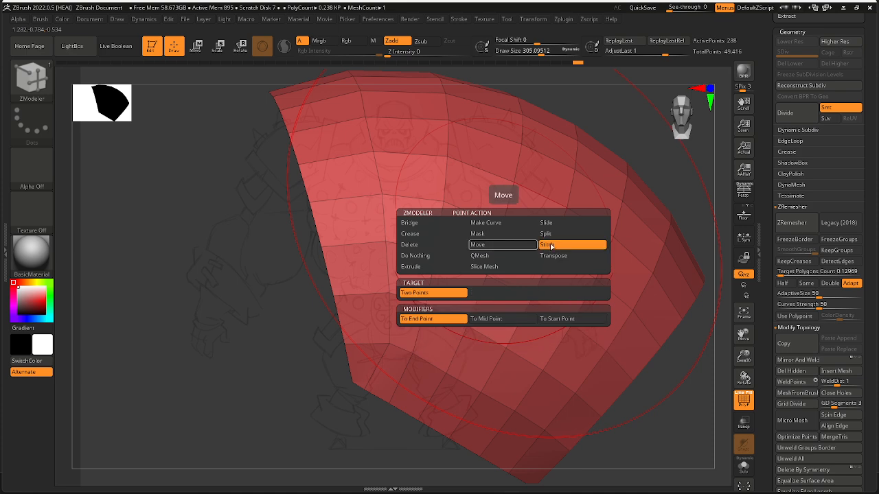
Step: Stitch the extra border points beside the shell's lower inner corners into the corner points, front and back
{"action": "right_click_drag", "start_coordinate": [370, 450], "coordinate": [343, 373], "text": "alt"}
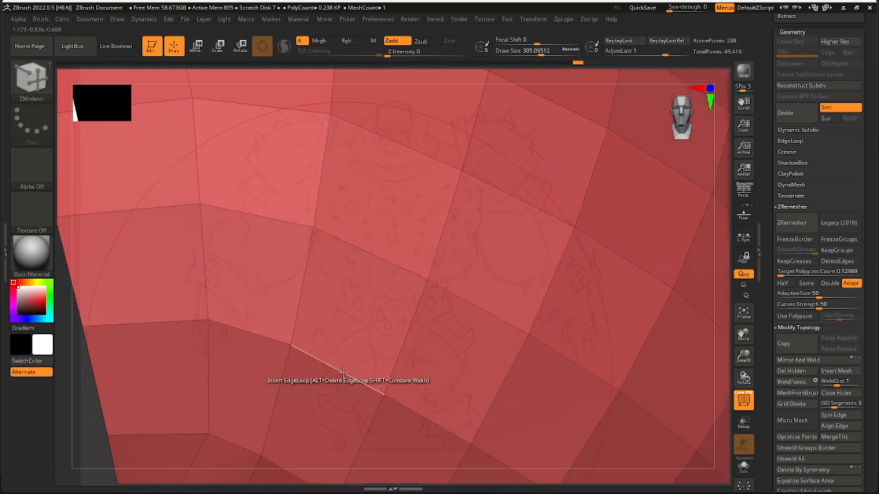
{"action": "right_click_drag", "start_coordinate": [223, 437], "coordinate": [535, 172], "text": "alt"}
{"action": "right_click_drag", "start_coordinate": [415, 324], "coordinate": [418, 286]}
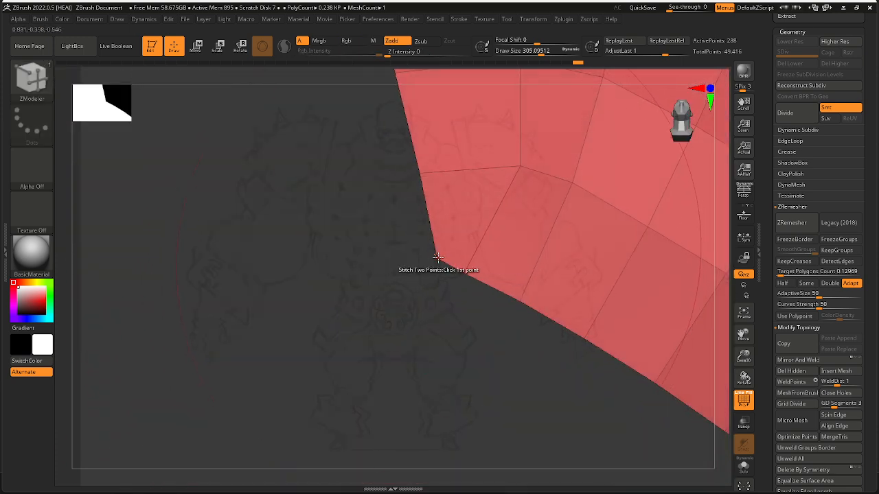
{"action": "key", "text": "space"}
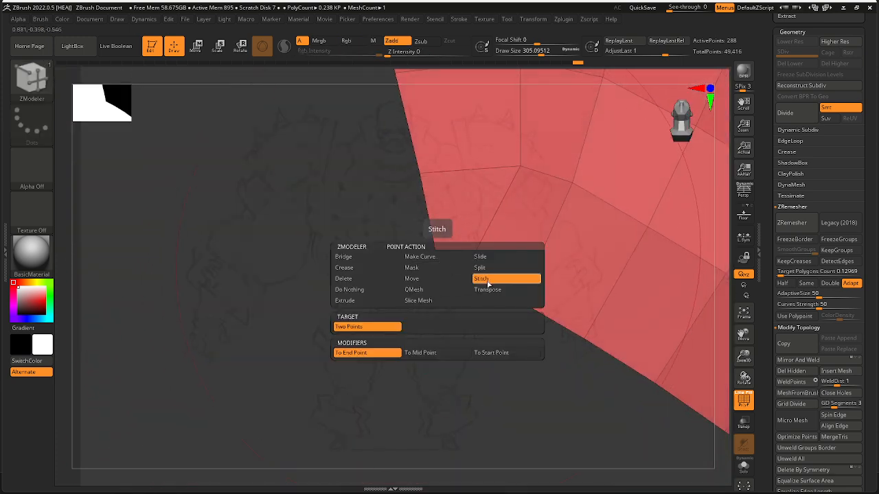
{"action": "right_click_drag", "start_coordinate": [458, 353], "coordinate": [463, 330], "text": "shift"}
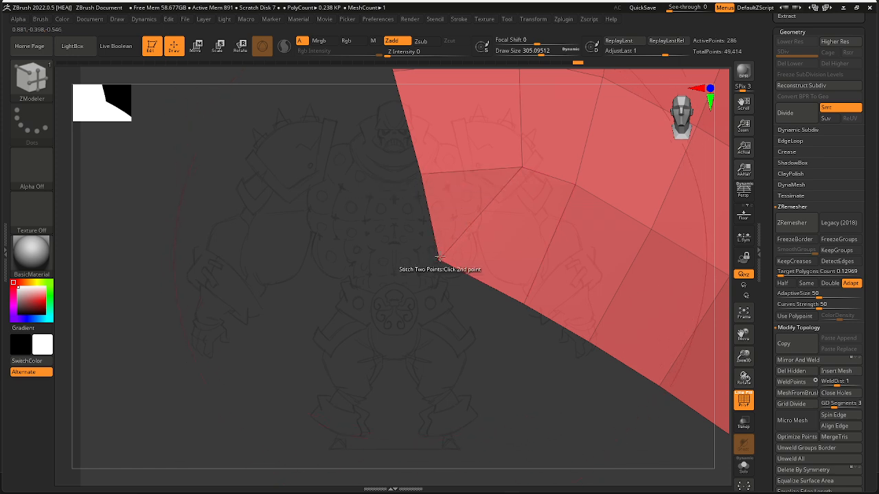
{"action": "right_click_drag", "start_coordinate": [443, 305], "coordinate": [450, 275]}
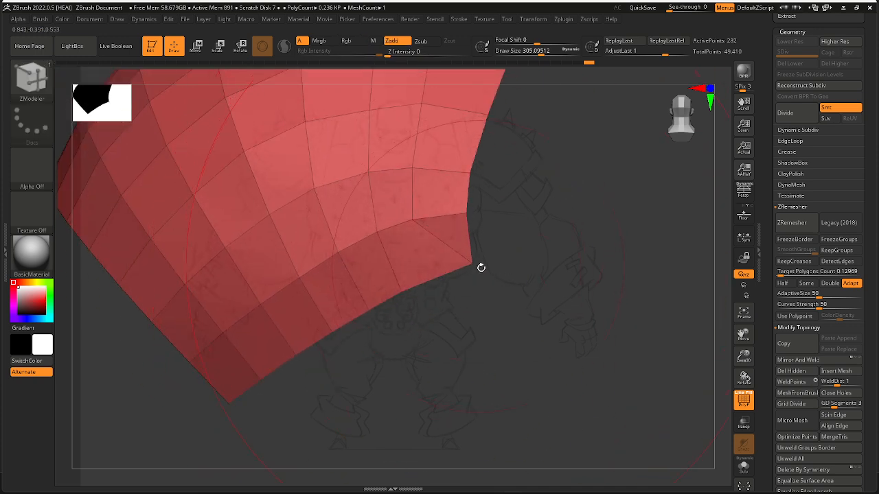
Step: Stitch the neighbouring border points into the shell's outer lower corner points on both the front and back
{"action": "right_click_drag", "start_coordinate": [480, 267], "coordinate": [412, 214]}
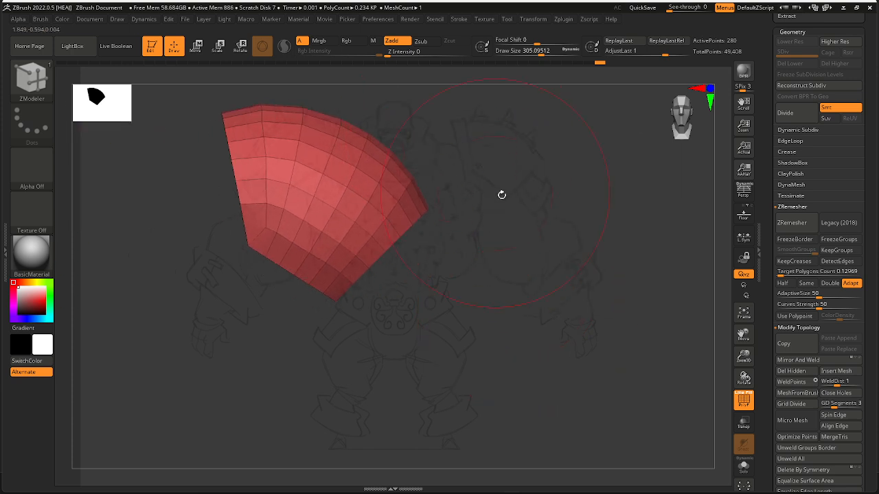
{"action": "right_click_drag", "start_coordinate": [443, 238], "coordinate": [462, 265]}
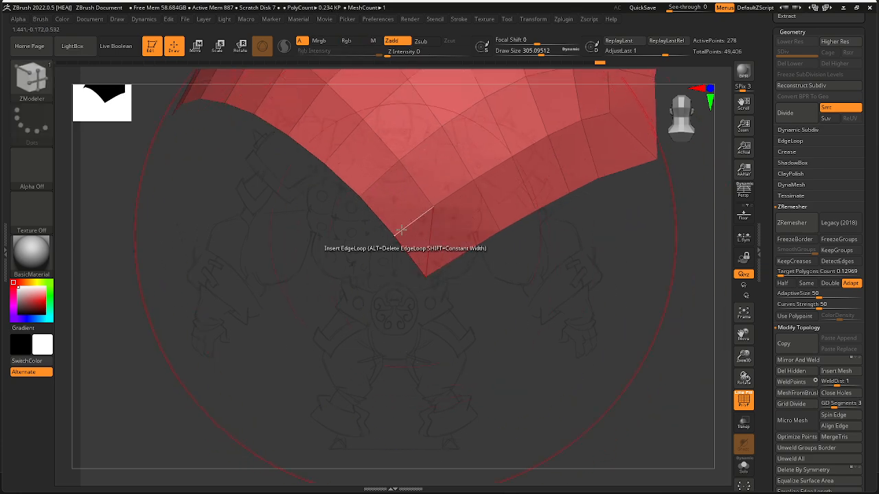
{"action": "mouse_move", "coordinate": [428, 278]}
{"action": "right_mouse_down"}
{"action": "mouse_move", "coordinate": [447, 295]}
{"action": "mouse_move", "coordinate": [524, 301]}
{"action": "mouse_move", "coordinate": [371, 334]}
{"action": "mouse_move", "coordinate": [390, 342]}
{"action": "mouse_move", "coordinate": [432, 318]}
{"action": "mouse_move", "coordinate": [420, 263]}
{"action": "right_mouse_up"}
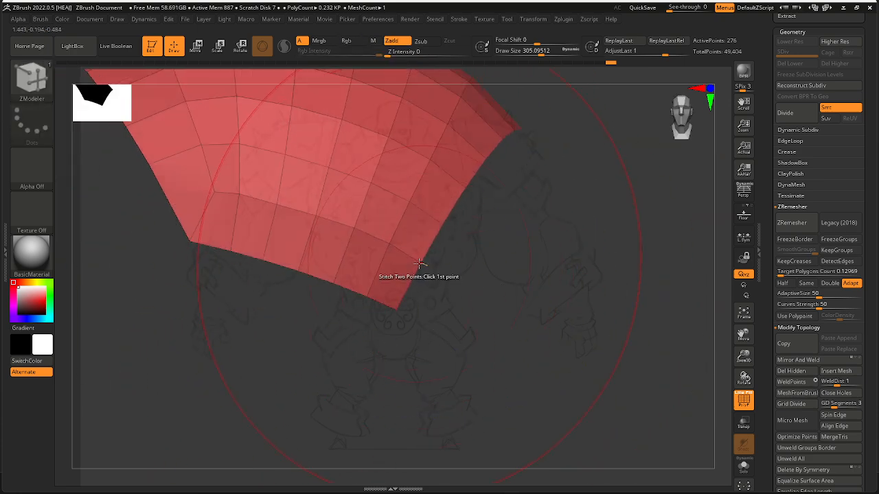
{"action": "left_click", "coordinate": [395, 311]}
{"action": "left_click", "coordinate": [366, 294]}
{"action": "left_click", "coordinate": [395, 308]}
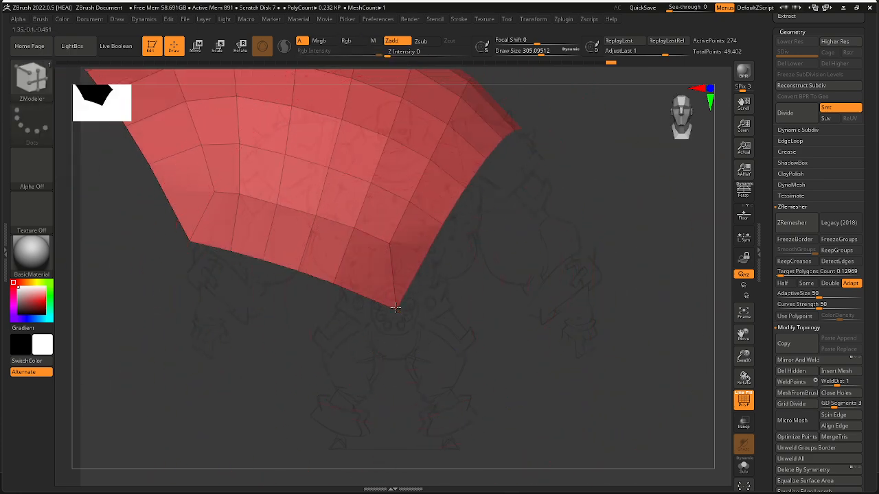
{"action": "mouse_move", "coordinate": [396, 309]}
{"action": "right_mouse_down", "text": "ctrl"}
{"action": "mouse_move", "coordinate": [422, 288]}
{"action": "mouse_move", "coordinate": [492, 309]}
{"action": "mouse_move", "coordinate": [457, 310]}
{"action": "mouse_move", "coordinate": [461, 329]}
{"action": "mouse_move", "coordinate": [467, 281]}
{"action": "mouse_move", "coordinate": [437, 184]}
{"action": "right_mouse_up", "text": "ctrl"}
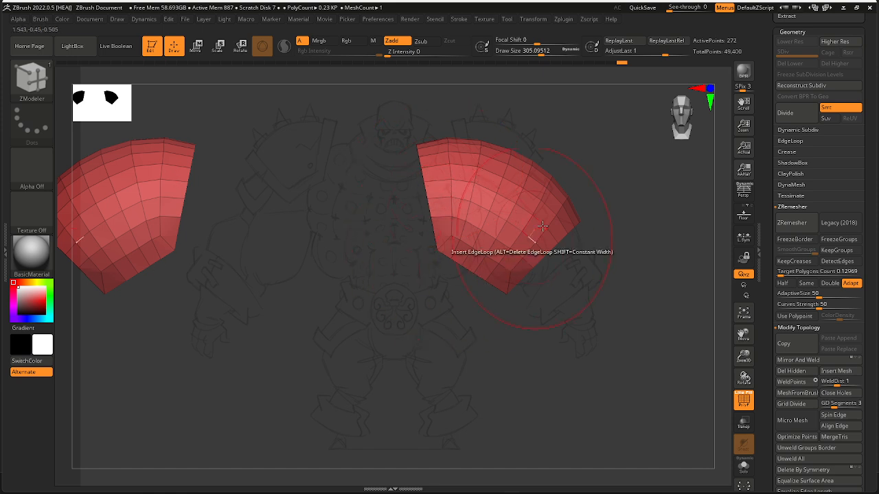
Step: Try extruding single polygons outward one after another along the shell's inner border, then undo these extrusions
{"action": "right_click_drag", "start_coordinate": [491, 289], "coordinate": [388, 212]}
{"action": "right_click_drag", "start_coordinate": [382, 165], "coordinate": [338, 177]}
{"action": "left_click_drag", "start_coordinate": [344, 177], "coordinate": [418, 145]}
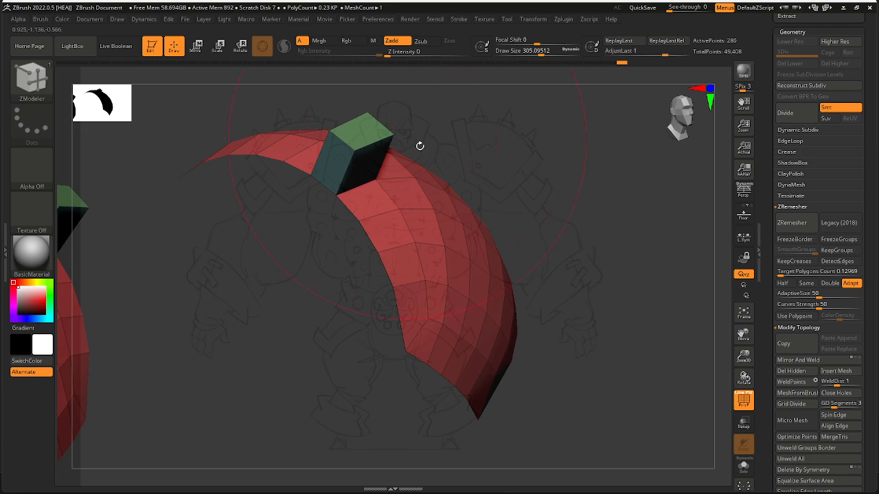
{"action": "right_click_drag", "start_coordinate": [418, 145], "coordinate": [383, 204]}
{"action": "left_click_drag", "start_coordinate": [379, 232], "coordinate": [454, 197]}
{"action": "left_click_drag", "start_coordinate": [366, 197], "coordinate": [445, 169]}
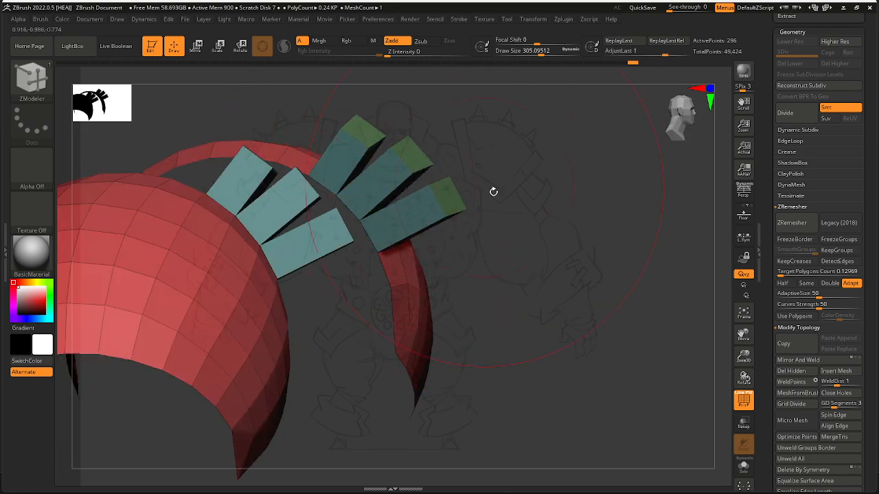
{"action": "right_click_drag", "start_coordinate": [492, 191], "coordinate": [379, 254]}
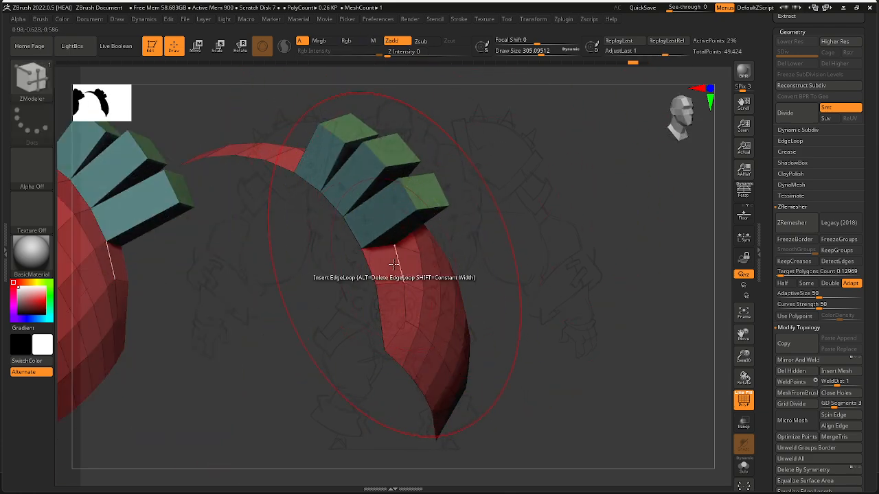
{"action": "left_click_drag", "start_coordinate": [389, 263], "coordinate": [515, 211]}
{"action": "left_click_drag", "start_coordinate": [393, 307], "coordinate": [504, 282]}
{"action": "right_click_drag", "start_coordinate": [505, 281], "coordinate": [538, 314]}
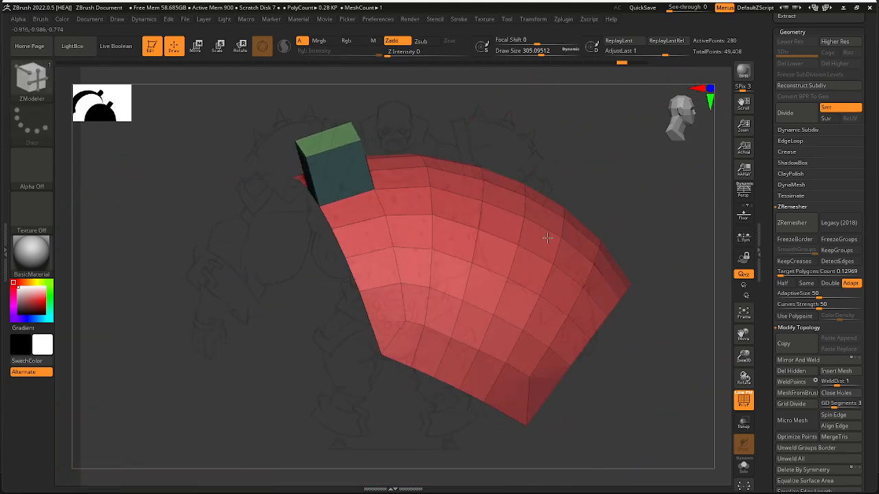
{"action": "key", "text": "ctrl+z"}
{"action": "right_click_drag", "start_coordinate": [618, 371], "coordinate": [577, 325], "text": "alt"}
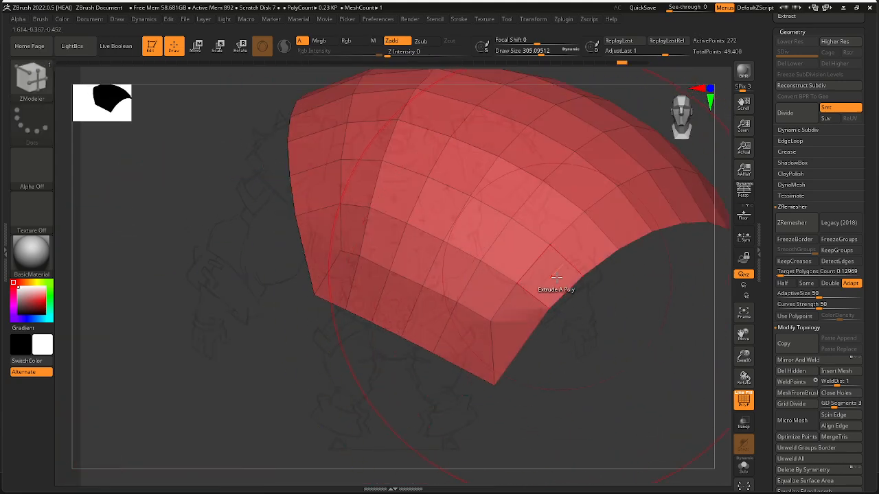
Step: Set the ZModeler polygon extrusion target to Polyloop and extrude the loop of polygons along the shell's border outward
{"action": "key", "text": "space"}
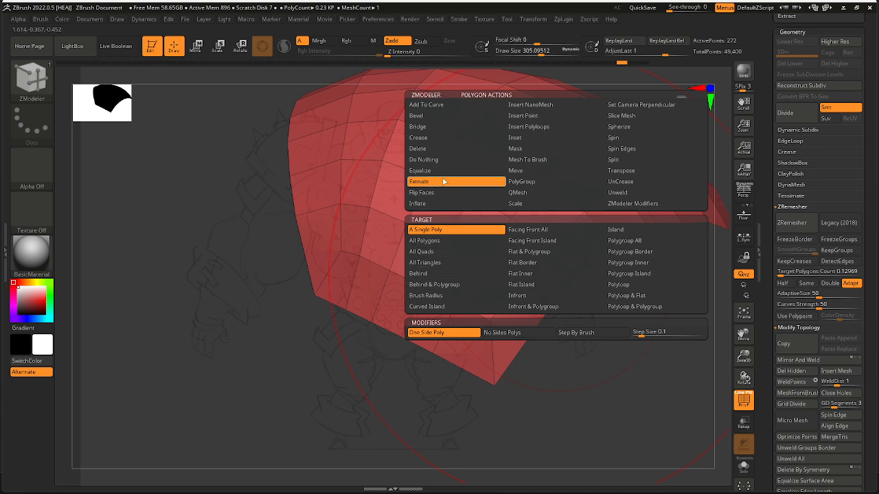
{"action": "key", "text": "space"}
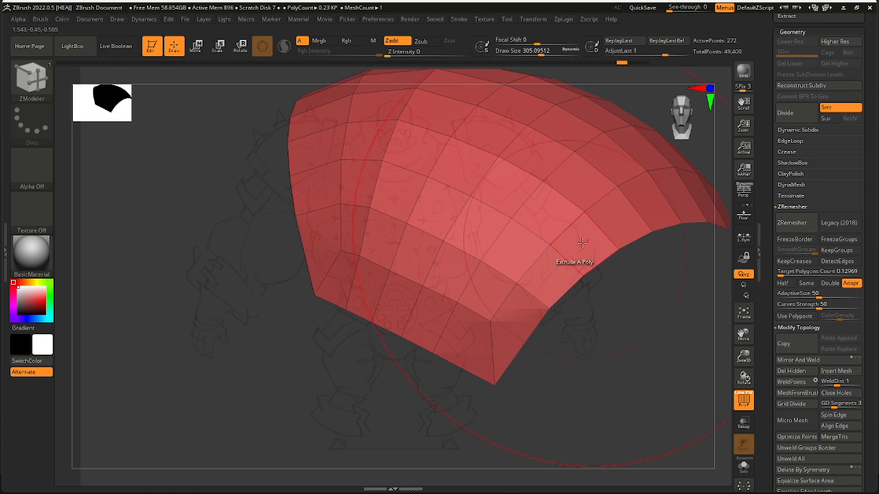
{"action": "key", "text": "space"}
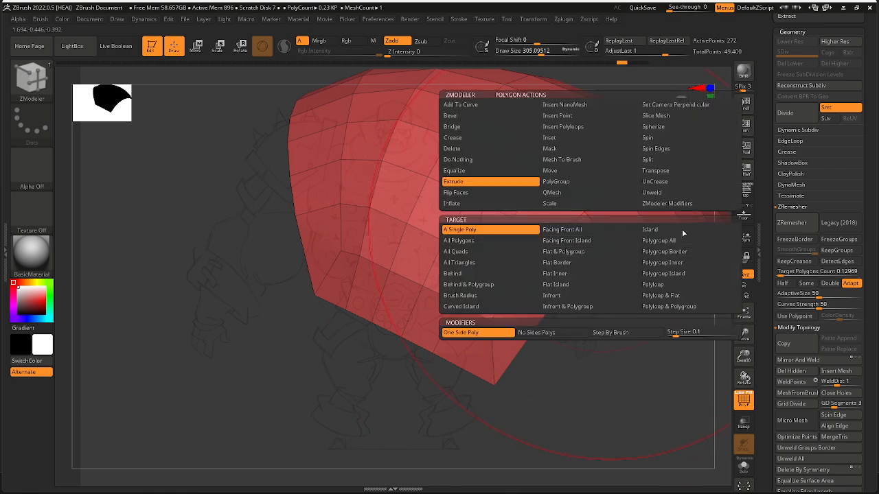
{"action": "left_click", "coordinate": [670, 285]}
{"action": "left_click_drag", "start_coordinate": [553, 276], "coordinate": [690, 153]}
{"action": "mouse_move", "coordinate": [690, 153]}
{"action": "right_mouse_down", "text": "ctrl"}
{"action": "mouse_move", "coordinate": [687, 165]}
{"action": "mouse_move", "coordinate": [598, 223]}
{"action": "mouse_move", "coordinate": [637, 231]}
{"action": "mouse_move", "coordinate": [659, 220]}
{"action": "mouse_move", "coordinate": [571, 202]}
{"action": "mouse_move", "coordinate": [416, 193]}
{"action": "mouse_move", "coordinate": [498, 161]}
{"action": "mouse_move", "coordinate": [561, 172]}
{"action": "mouse_move", "coordinate": [591, 190]}
{"action": "mouse_move", "coordinate": [512, 232]}
{"action": "mouse_move", "coordinate": [524, 247]}
{"action": "mouse_move", "coordinate": [419, 267]}
{"action": "mouse_move", "coordinate": [398, 305]}
{"action": "mouse_move", "coordinate": [442, 192]}
{"action": "mouse_move", "coordinate": [454, 233]}
{"action": "mouse_move", "coordinate": [527, 226]}
{"action": "mouse_move", "coordinate": [486, 186]}
{"action": "mouse_move", "coordinate": [505, 184]}
{"action": "mouse_move", "coordinate": [499, 170]}
{"action": "mouse_move", "coordinate": [489, 223]}
{"action": "right_mouse_up", "text": "ctrl"}
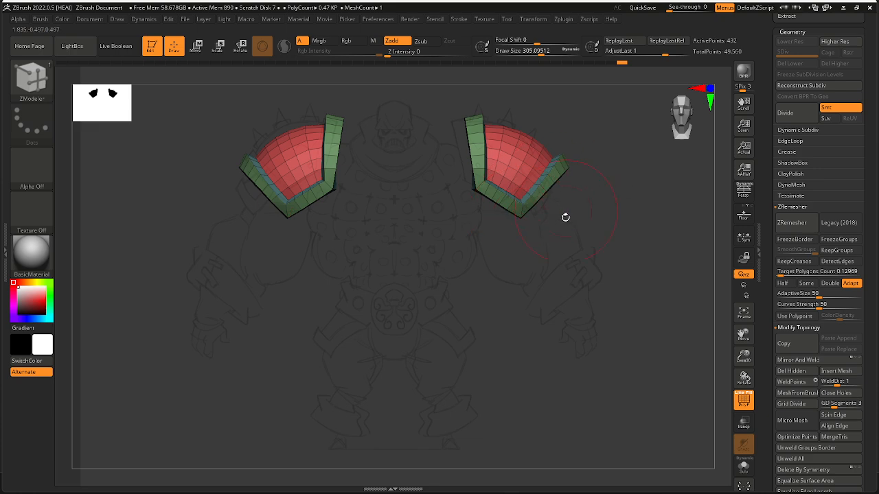
Step: Inspect the raised border from below, undo the polyloop extrusion and reselect the ZModeler brush
{"action": "right_click_drag", "start_coordinate": [566, 217], "coordinate": [495, 244]}
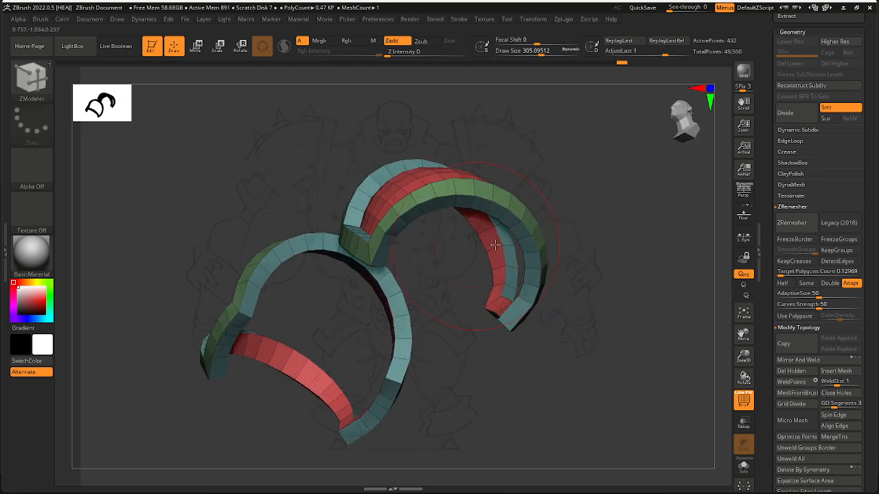
{"action": "mouse_move", "coordinate": [572, 199]}
{"action": "right_mouse_down"}
{"action": "mouse_move", "coordinate": [581, 183]}
{"action": "mouse_move", "coordinate": [598, 179]}
{"action": "mouse_move", "coordinate": [566, 210]}
{"action": "right_mouse_up"}
{"action": "left_click", "coordinate": [450, 200], "text": "ctrl+shift"}
{"action": "mouse_move", "coordinate": [454, 210]}
{"action": "right_mouse_down", "text": "ctrl"}
{"action": "mouse_move", "coordinate": [472, 261]}
{"action": "mouse_move", "coordinate": [481, 209]}
{"action": "right_mouse_up", "text": "ctrl"}
{"action": "key", "text": "b"}
{"action": "key", "text": "z"}
{"action": "key", "text": "m"}
{"action": "right_click_drag", "start_coordinate": [535, 187], "coordinate": [371, 240]}
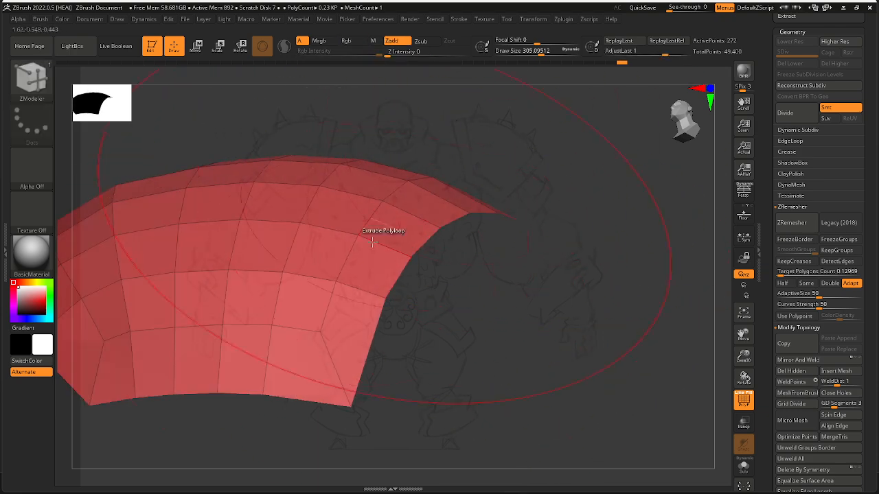
Step: Try the Polyloop extrusion on the shell's border again, check it from the inside and undo it
{"action": "left_click_drag", "start_coordinate": [369, 278], "coordinate": [420, 269]}
{"action": "right_click_drag", "start_coordinate": [632, 211], "coordinate": [405, 206]}
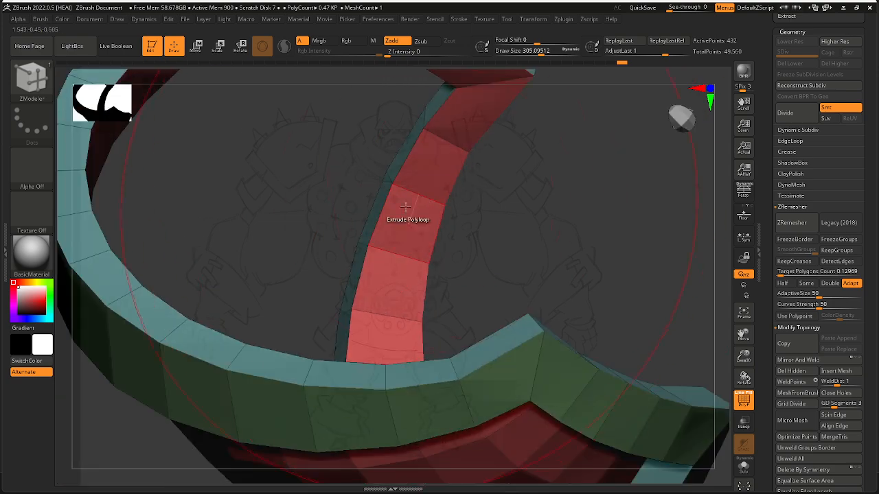
{"action": "mouse_move", "coordinate": [435, 149]}
{"action": "right_mouse_down"}
{"action": "mouse_move", "coordinate": [447, 197]}
{"action": "mouse_move", "coordinate": [491, 200]}
{"action": "mouse_move", "coordinate": [471, 371]}
{"action": "mouse_move", "coordinate": [647, 316]}
{"action": "mouse_move", "coordinate": [581, 274]}
{"action": "mouse_move", "coordinate": [491, 242]}
{"action": "right_mouse_up"}
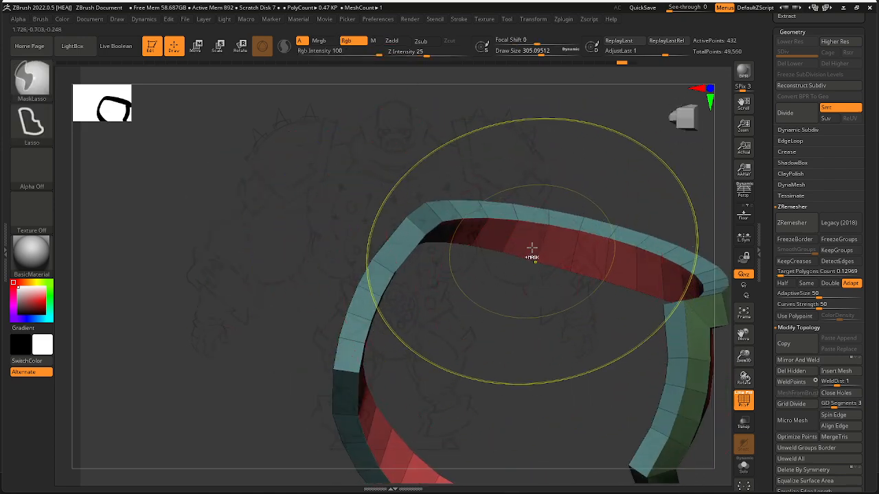
{"action": "left_click", "coordinate": [532, 251], "text": "ctrl+shift"}
{"action": "right_click_drag", "start_coordinate": [575, 158], "coordinate": [582, 325]}
{"action": "left_click_drag", "start_coordinate": [565, 319], "coordinate": [397, 206]}
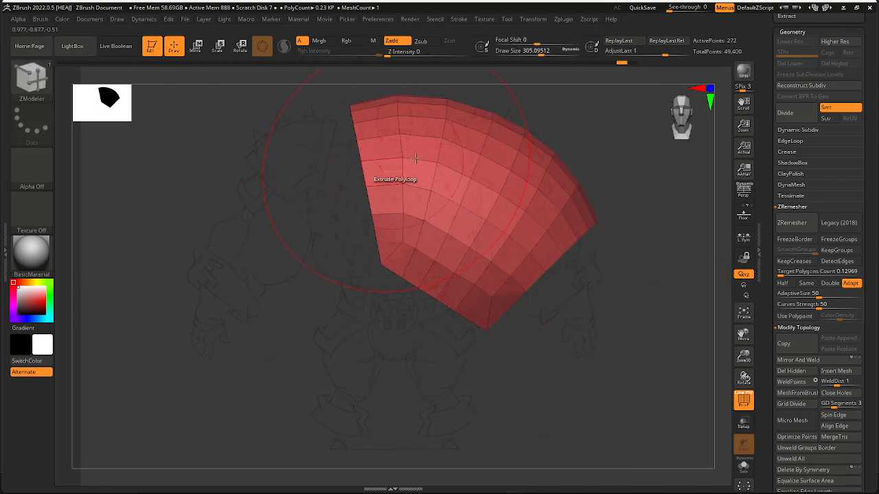
{"action": "mouse_move", "coordinate": [533, 226]}
{"action": "left_mouse_down"}
{"action": "mouse_move", "coordinate": [608, 255]}
{"action": "mouse_move", "coordinate": [526, 218]}
{"action": "left_mouse_up"}
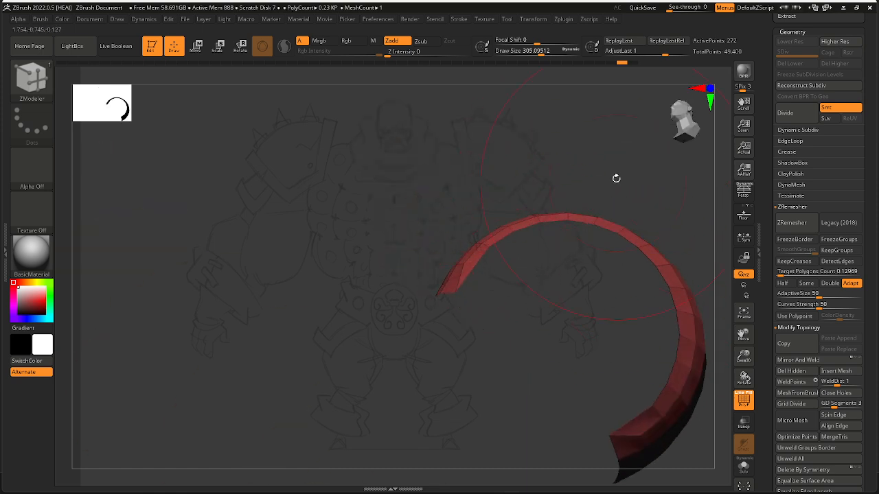
{"action": "left_click_drag", "start_coordinate": [616, 178], "coordinate": [559, 211]}
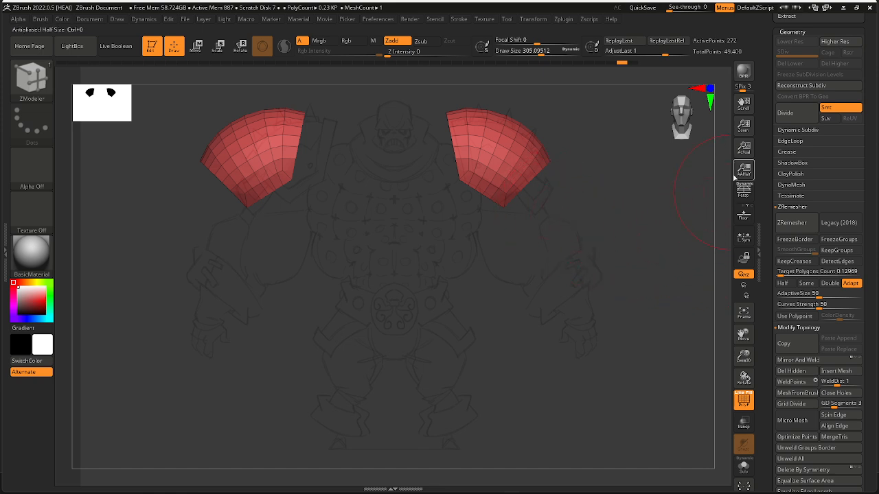
Step: Set the EdgeLoop Panel Loops options to 1 loop, polish 0, bevel 0 and elevation -100
{"action": "left_click", "coordinate": [791, 141]}
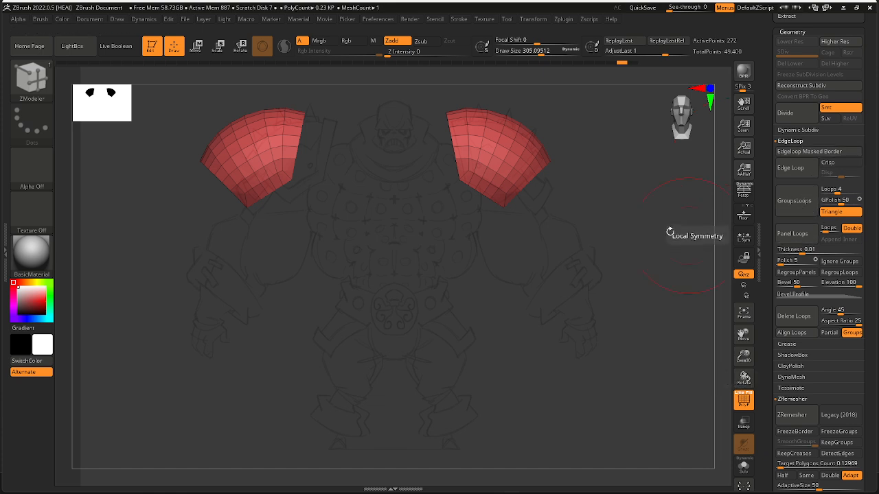
{"action": "right_click_drag", "start_coordinate": [591, 199], "coordinate": [573, 309], "text": "ctrl"}
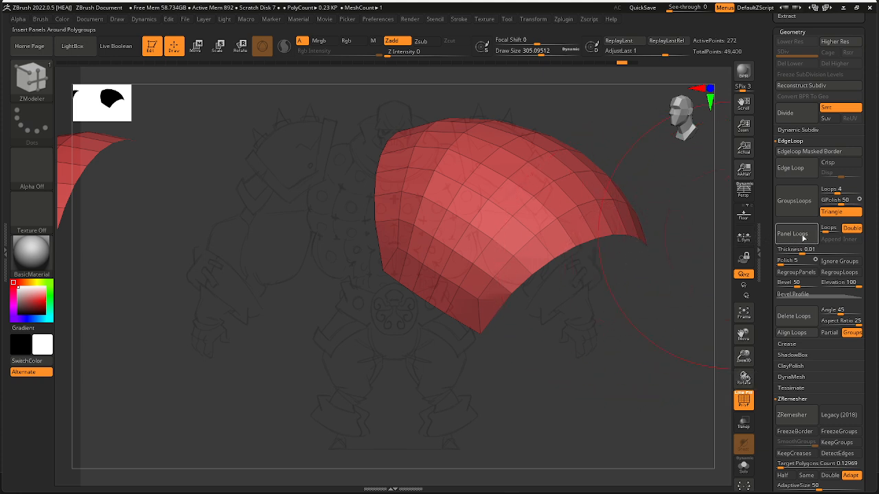
{"action": "left_click_drag", "start_coordinate": [663, 251], "coordinate": [661, 219]}
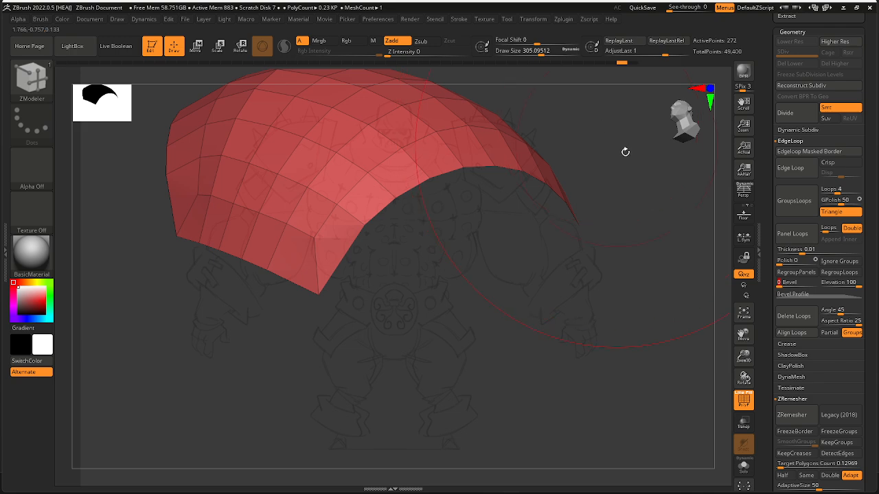
{"action": "left_click_drag", "start_coordinate": [836, 283], "coordinate": [761, 286]}
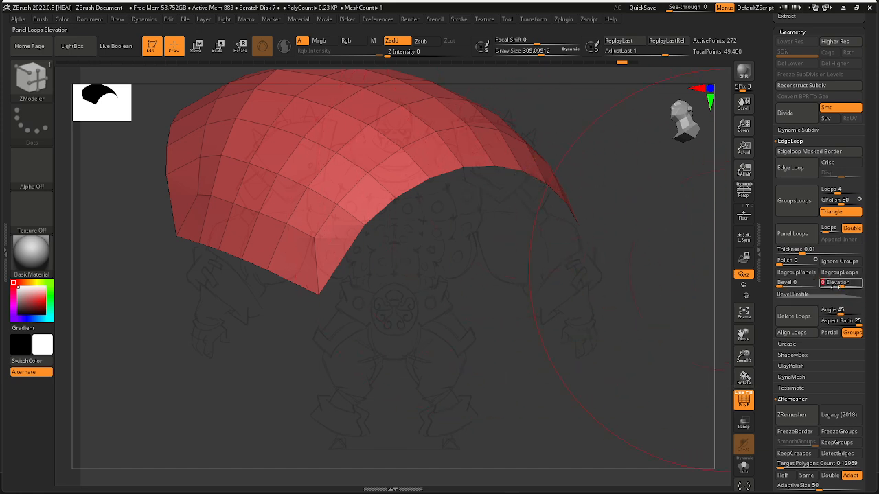
{"action": "mouse_move", "coordinate": [720, 294]}
{"action": "right_mouse_down", "text": "ctrl"}
{"action": "mouse_move", "coordinate": [475, 202]}
{"action": "mouse_move", "coordinate": [575, 282]}
{"action": "mouse_move", "coordinate": [518, 257]}
{"action": "mouse_move", "coordinate": [534, 279]}
{"action": "right_mouse_up", "text": "ctrl"}
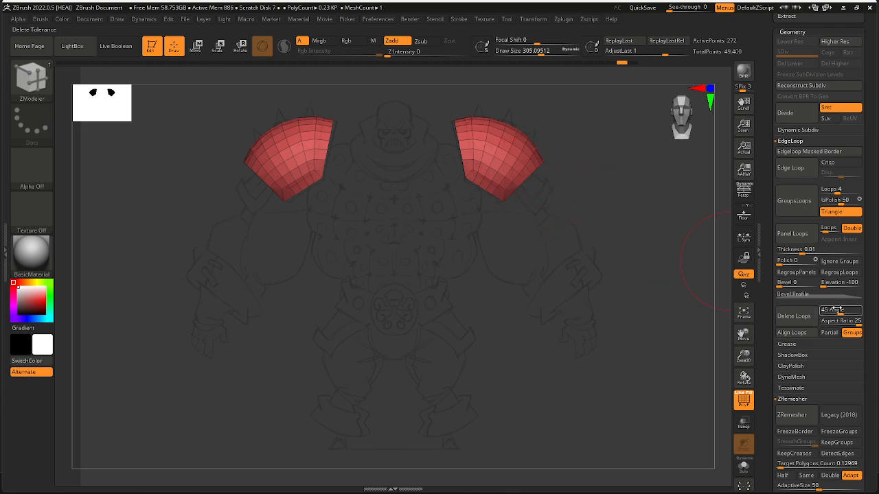
{"action": "right_click_drag", "start_coordinate": [495, 190], "coordinate": [544, 252], "text": "ctrl"}
{"action": "right_click_drag", "start_coordinate": [616, 249], "coordinate": [567, 230]}
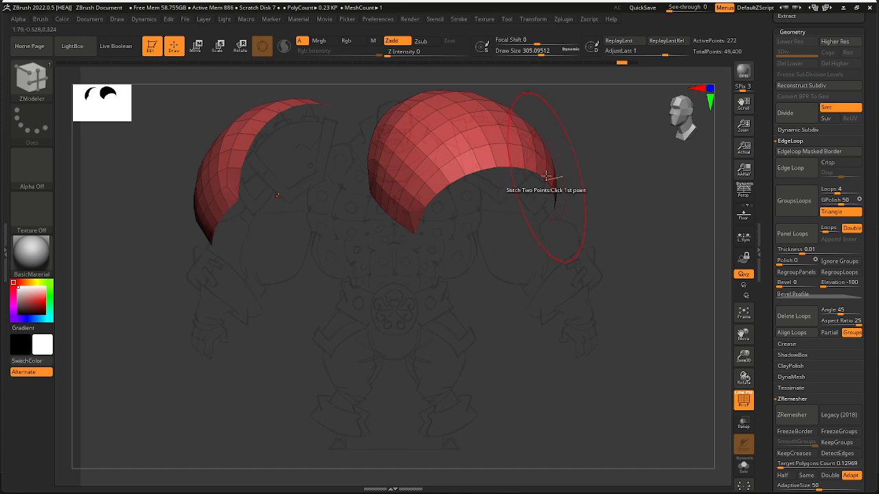
{"action": "right_click_drag", "start_coordinate": [550, 182], "coordinate": [539, 241], "text": "ctrl"}
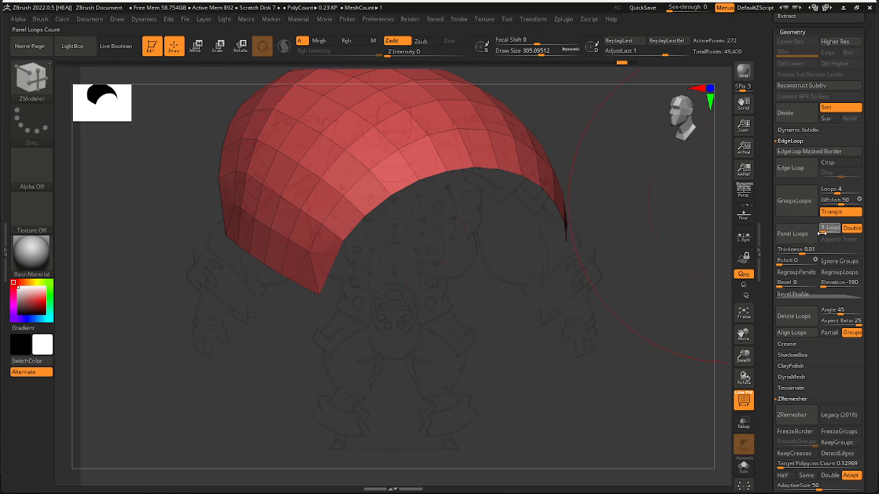
Step: Apply Panel Loops to the shells with thickness 0.01, inspect the rim's depth and undo it
{"action": "left_click", "coordinate": [794, 234]}
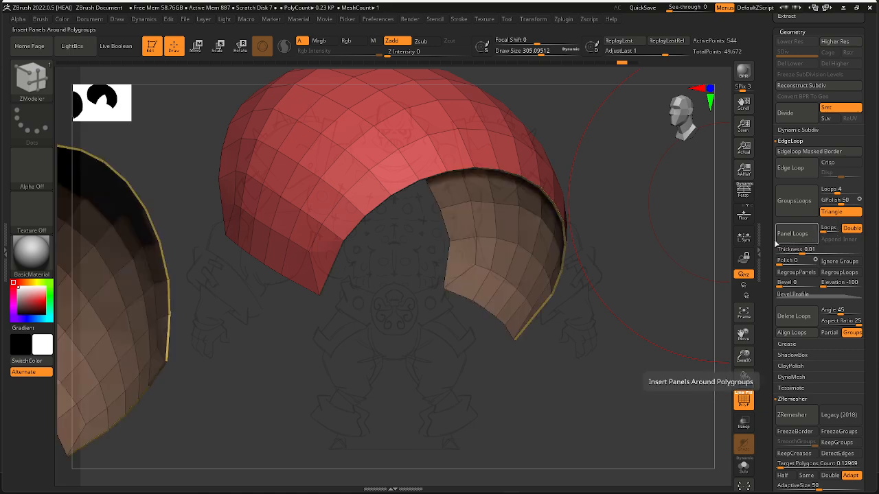
{"action": "left_click_drag", "start_coordinate": [686, 261], "coordinate": [572, 241]}
{"action": "right_click_drag", "start_coordinate": [572, 240], "coordinate": [569, 267]}
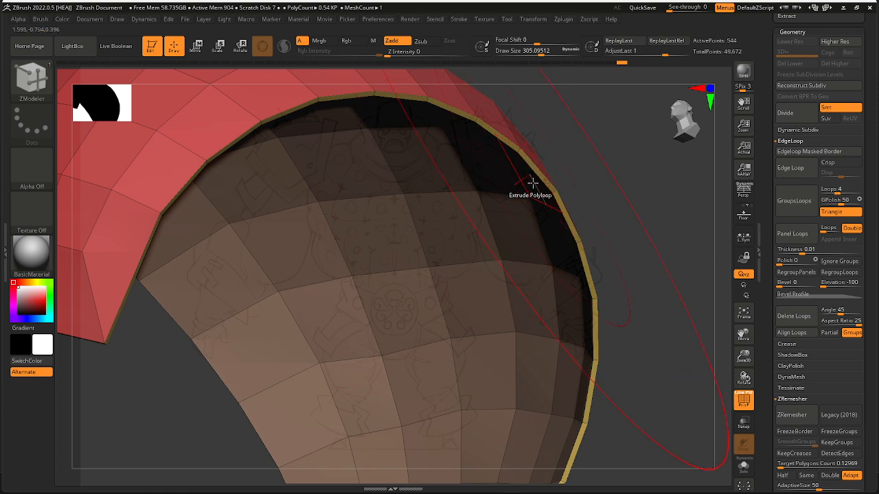
{"action": "left_click_drag", "start_coordinate": [532, 182], "coordinate": [547, 190]}
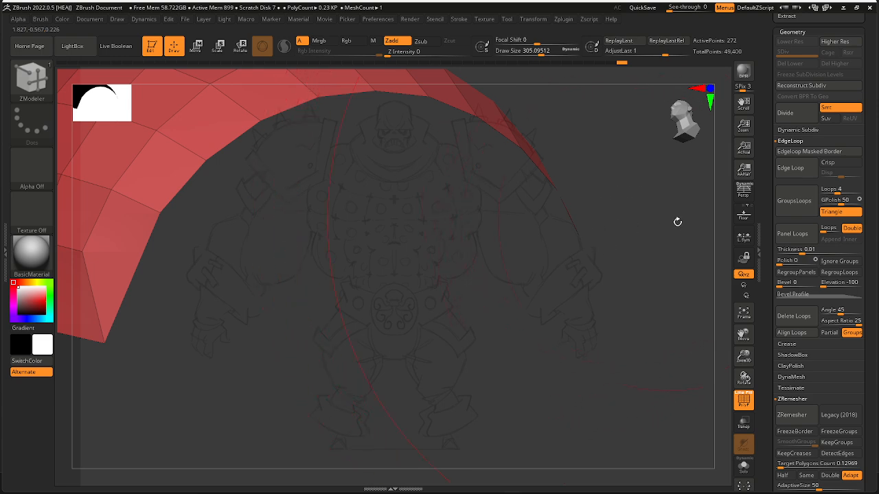
Step: Test Panel Loops at thicknesses 0.01311, 0.02437 and 0.06956, undoing each attempt
{"action": "left_click", "coordinate": [802, 242]}
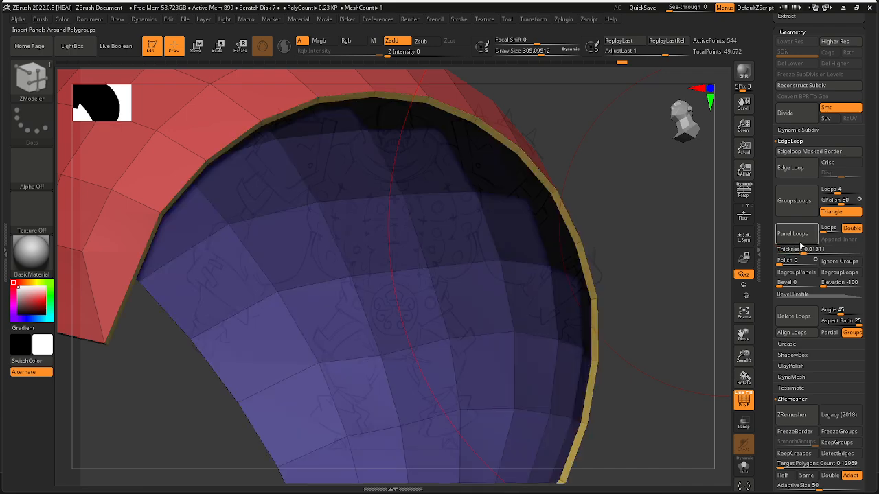
{"action": "key", "text": "ctrl+z"}
{"action": "left_click", "coordinate": [805, 251]}
{"action": "left_click", "coordinate": [807, 242]}
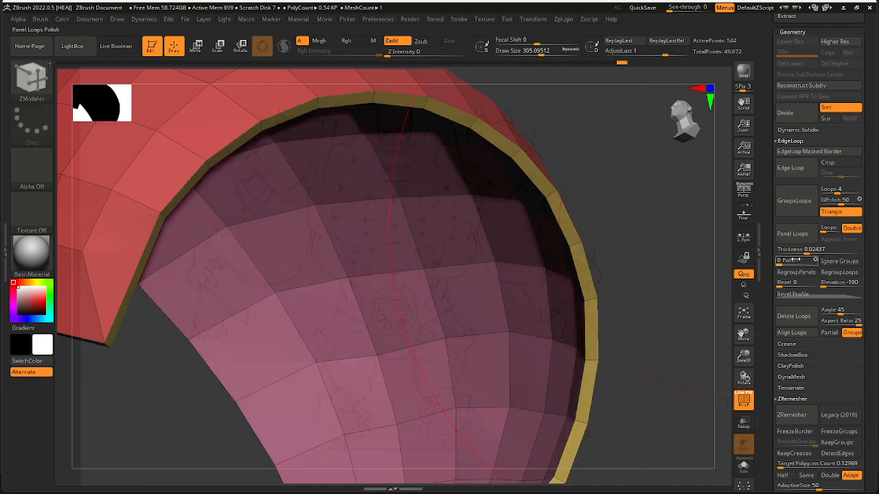
{"action": "key", "text": "ctrl+z"}
{"action": "left_click", "coordinate": [813, 251]}
{"action": "left_click", "coordinate": [806, 240]}
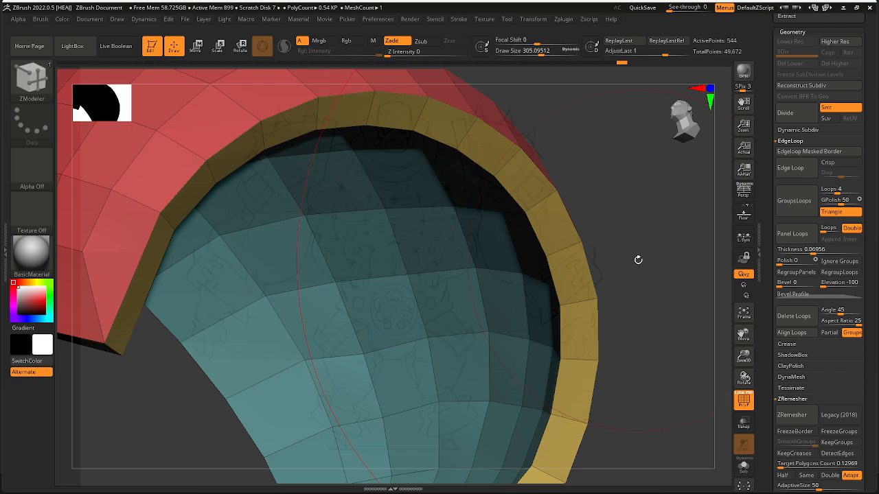
{"action": "key", "text": "ctrl+z"}
Step: Apply Panel Loops with thickness 0.11622 to thicken the shoulder shells, and check the result inside and out
{"action": "left_click", "coordinate": [816, 251]}
{"action": "left_click", "coordinate": [800, 237]}
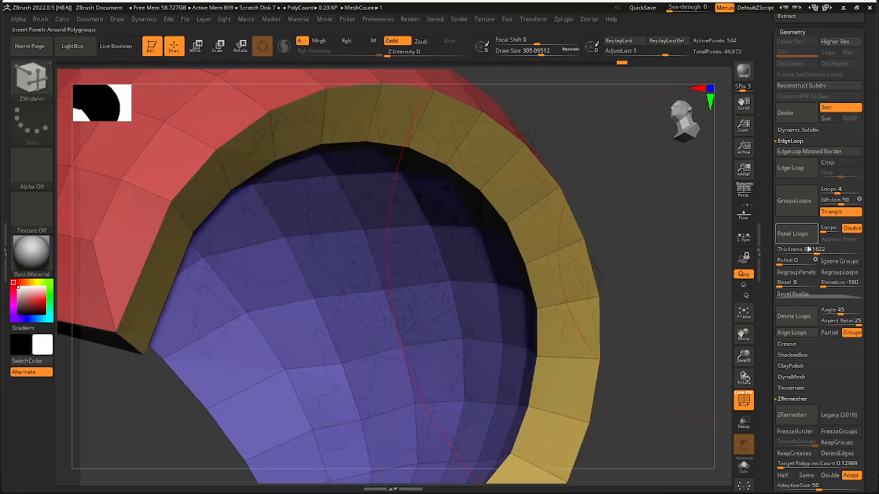
{"action": "key", "text": "f"}
{"action": "left_click_drag", "start_coordinate": [618, 219], "coordinate": [609, 273]}
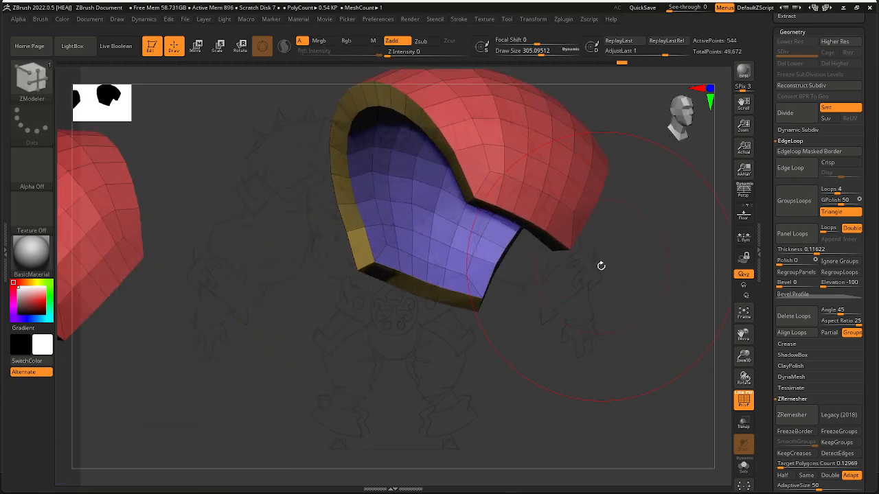
{"action": "left_click_drag", "start_coordinate": [622, 314], "coordinate": [427, 248]}
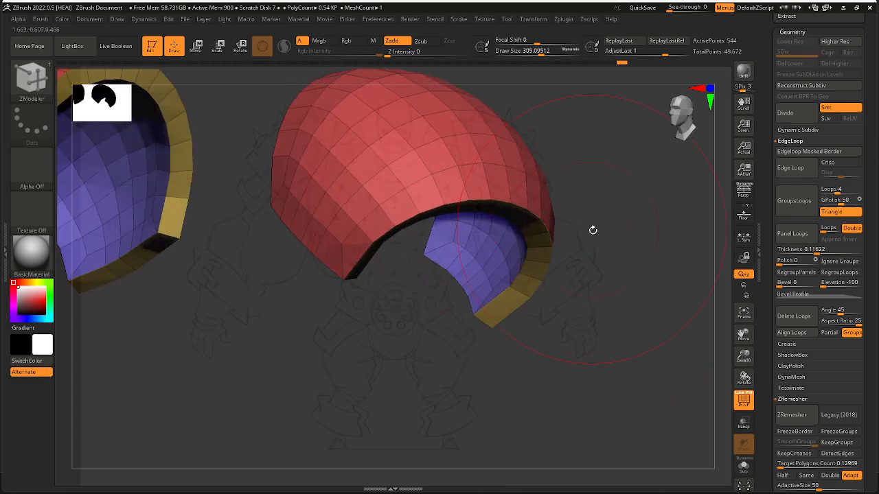
{"action": "left_click_drag", "start_coordinate": [593, 230], "coordinate": [492, 202]}
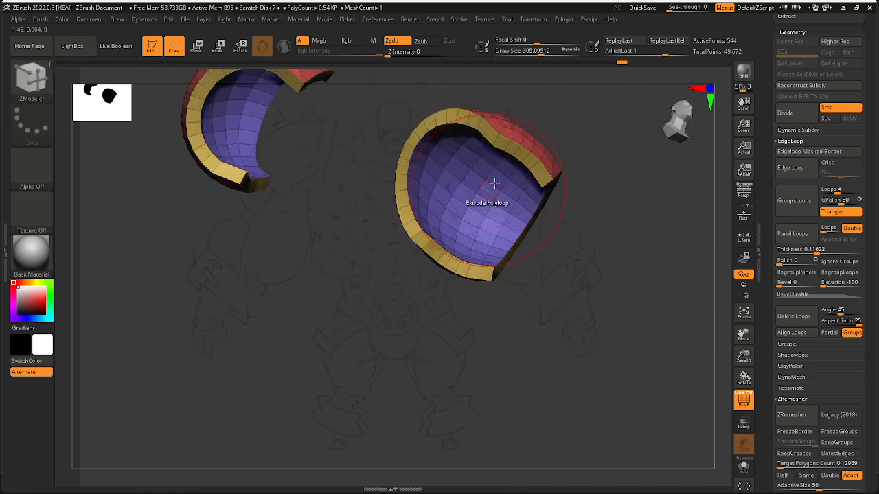
{"action": "left_click_drag", "start_coordinate": [590, 237], "coordinate": [575, 248]}
Step: Hide the shells' inner polygroup, show it again and hide the yellow rim polygroup instead
{"action": "left_click", "coordinate": [510, 188], "text": "ctrl+shift"}
{"action": "left_click", "coordinate": [533, 197], "text": "ctrl+shift"}
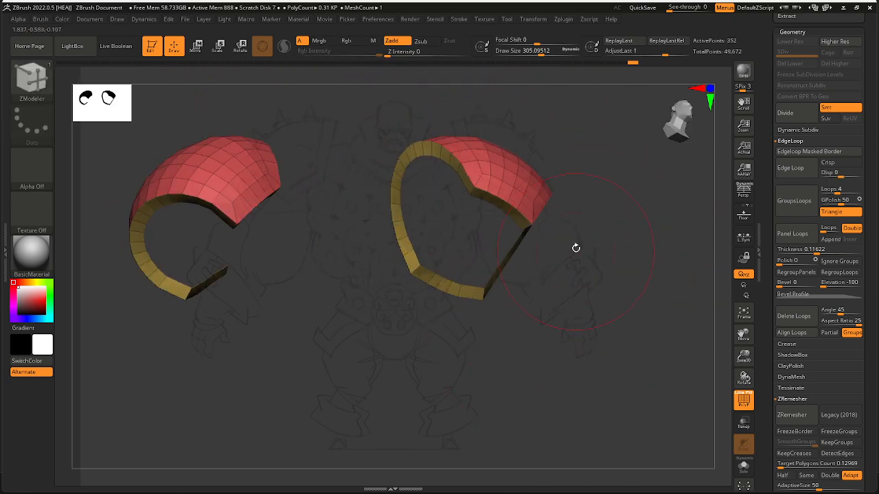
{"action": "left_click", "coordinate": [576, 246], "text": "ctrl+shift"}
{"action": "left_click", "coordinate": [460, 175], "text": "ctrl+shift"}
{"action": "left_click", "coordinate": [462, 175], "text": "ctrl+shift"}
{"action": "left_click_drag", "start_coordinate": [578, 151], "coordinate": [519, 166]}
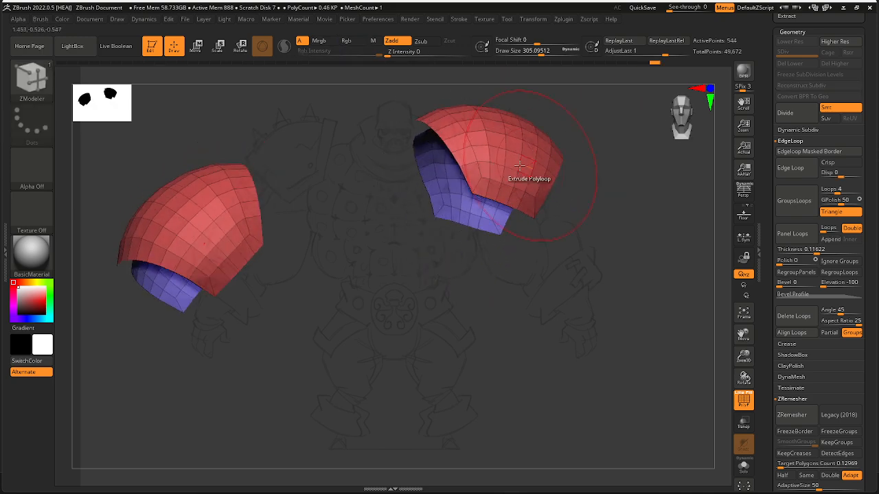
Step: Undo the visibility changes and the previous Panel Loops thickening, returning to the single-surface shoulder shells
{"action": "left_click", "coordinate": [520, 166], "text": "ctrl+shift"}
{"action": "key", "text": "ctrl+z"}
{"action": "key", "text": "ctrl+z"}
{"action": "key", "text": "ctrl+z"}
{"action": "mouse_move", "coordinate": [588, 249]}
{"action": "left_mouse_down"}
{"action": "mouse_move", "coordinate": [575, 263]}
{"action": "mouse_move", "coordinate": [587, 234]}
{"action": "mouse_move", "coordinate": [575, 257]}
{"action": "left_mouse_up"}
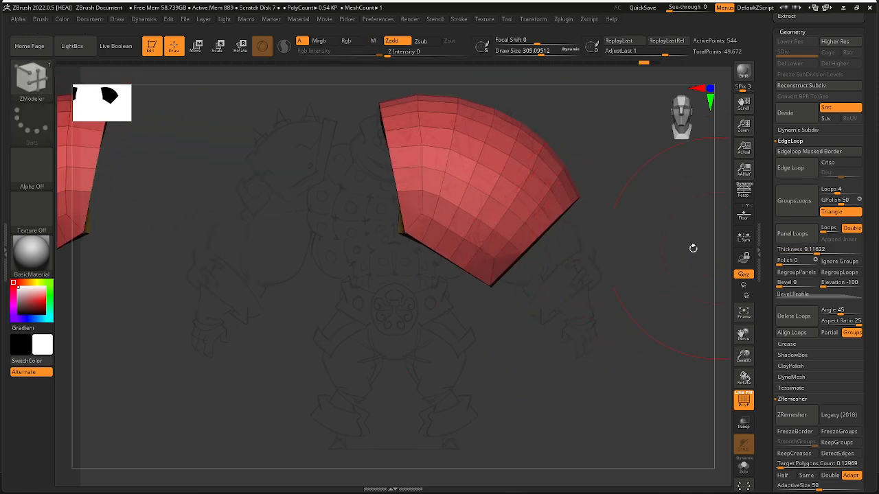
{"action": "left_click_drag", "start_coordinate": [693, 248], "coordinate": [631, 239]}
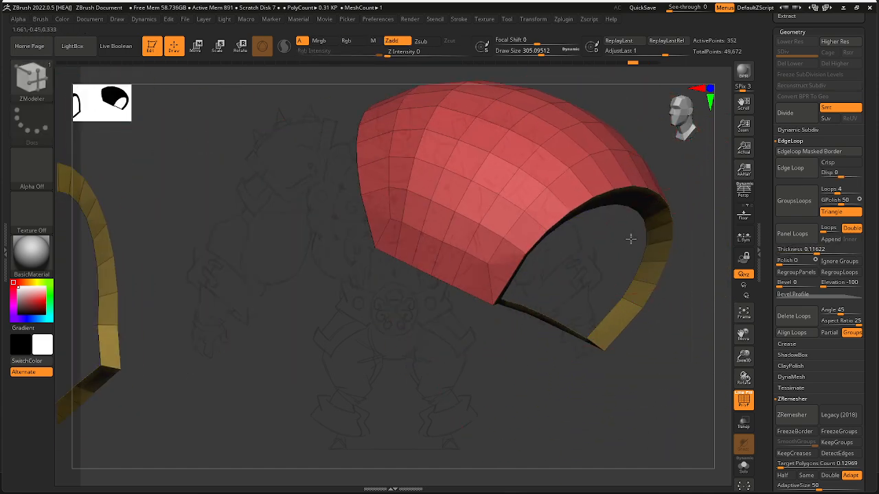
{"action": "key", "text": "ctrl+z"}
{"action": "key", "text": "ctrl+z"}
{"action": "key", "text": "ctrl+z"}
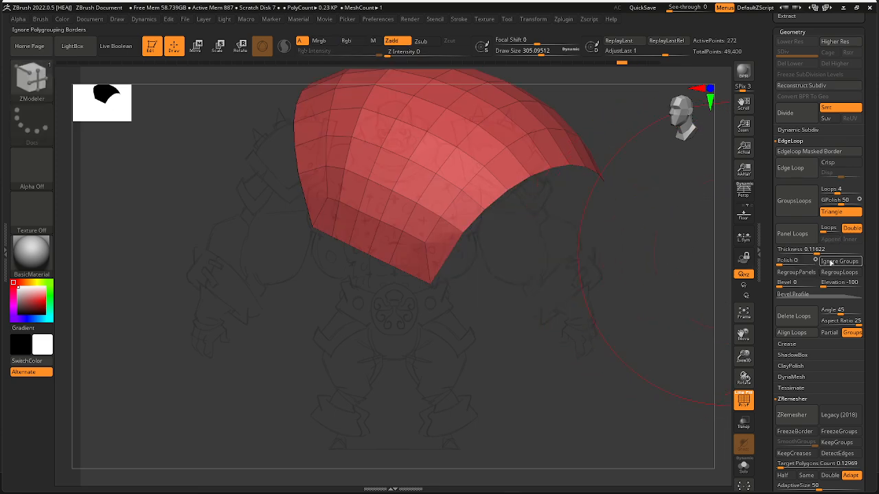
Step: Try Panel Loops on the shoulder shells with thickness 0.05656
{"action": "left_click_drag", "start_coordinate": [815, 250], "coordinate": [811, 253]}
{"action": "left_click", "coordinate": [795, 234]}
{"action": "left_click_drag", "start_coordinate": [653, 275], "coordinate": [649, 280]}
{"action": "key", "text": "ctrl+z"}
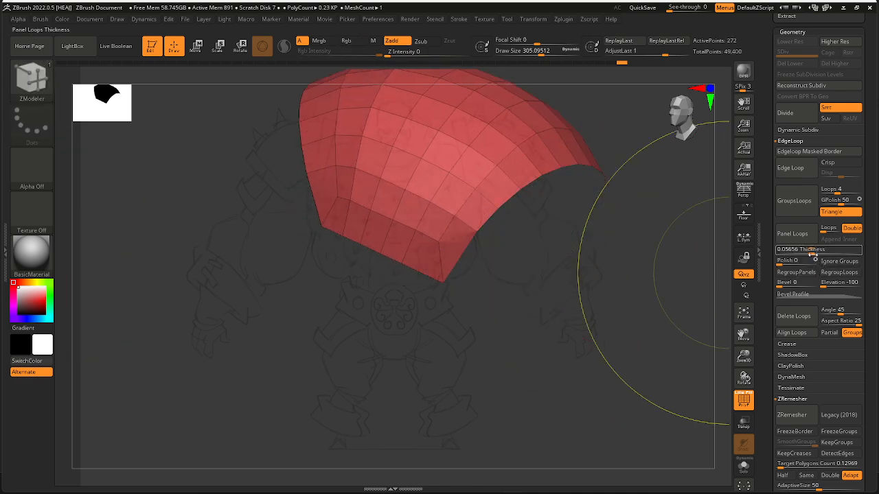
Step: Thicken the shoulder shells with Panel Loops at thickness 0.08485 and give their borders a raised rim
{"action": "left_click_drag", "start_coordinate": [812, 253], "coordinate": [817, 252]}
{"action": "left_click", "coordinate": [795, 234]}
{"action": "left_click_drag", "start_coordinate": [634, 257], "coordinate": [572, 233]}
{"action": "right_click_drag", "start_coordinate": [572, 234], "coordinate": [564, 283]}
{"action": "right_click_drag", "start_coordinate": [564, 283], "coordinate": [484, 139], "text": "ctrl"}
{"action": "left_click_drag", "start_coordinate": [417, 180], "coordinate": [454, 181]}
{"action": "key", "text": "ctrl+z"}
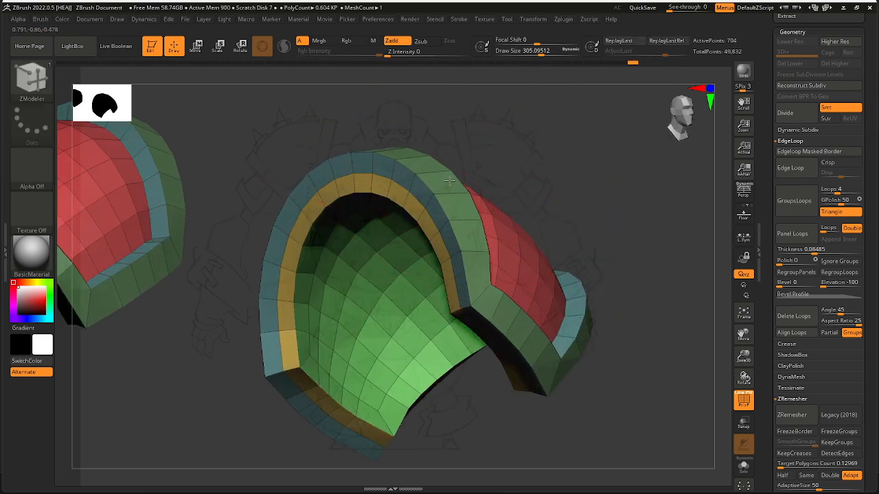
Step: Examine the raised rims of both shoulder shells from the front, from inside and against the reference drawing
{"action": "mouse_move", "coordinate": [512, 143]}
{"action": "right_mouse_down"}
{"action": "mouse_move", "coordinate": [557, 87]}
{"action": "mouse_move", "coordinate": [584, 133]}
{"action": "mouse_move", "coordinate": [542, 147]}
{"action": "mouse_move", "coordinate": [543, 73]}
{"action": "mouse_move", "coordinate": [556, 202]}
{"action": "mouse_move", "coordinate": [547, 163]}
{"action": "mouse_move", "coordinate": [545, 323]}
{"action": "mouse_move", "coordinate": [612, 289]}
{"action": "mouse_move", "coordinate": [622, 316]}
{"action": "mouse_move", "coordinate": [605, 299]}
{"action": "right_mouse_up"}
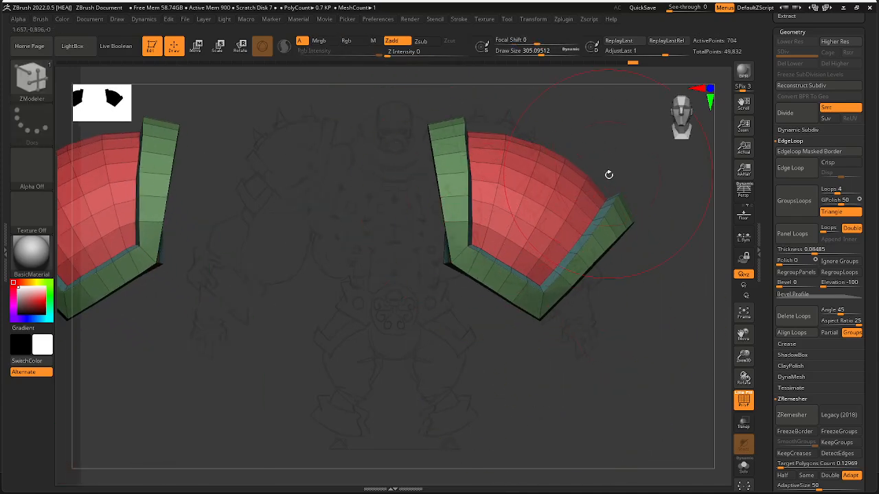
{"action": "mouse_move", "coordinate": [609, 175]}
{"action": "right_mouse_down", "text": "alt"}
{"action": "mouse_move", "coordinate": [570, 183]}
{"action": "mouse_move", "coordinate": [481, 147]}
{"action": "mouse_move", "coordinate": [547, 172]}
{"action": "mouse_move", "coordinate": [524, 172]}
{"action": "mouse_move", "coordinate": [553, 142]}
{"action": "mouse_move", "coordinate": [554, 155]}
{"action": "right_mouse_up", "text": "alt"}
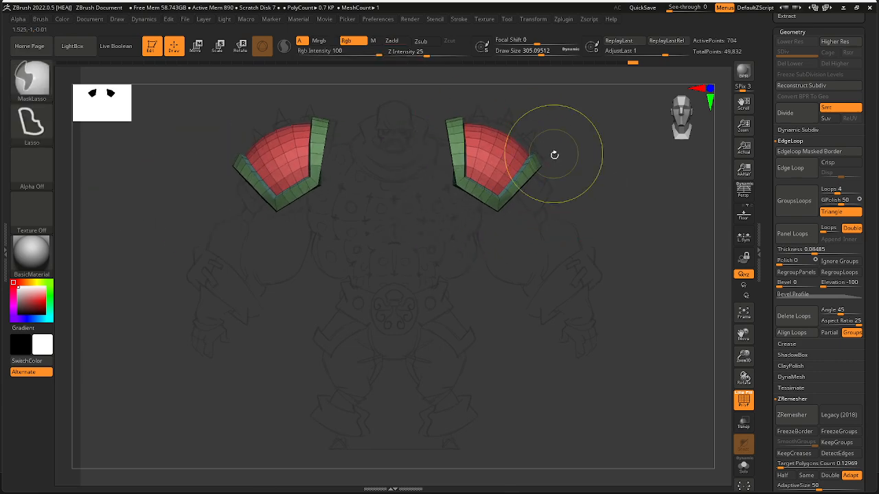
{"action": "mouse_move", "coordinate": [549, 209]}
{"action": "right_mouse_down", "text": "alt"}
{"action": "mouse_move", "coordinate": [556, 198]}
{"action": "mouse_move", "coordinate": [515, 213]}
{"action": "right_mouse_up", "text": "alt"}
{"action": "right_click_drag", "start_coordinate": [515, 213], "coordinate": [548, 312], "text": "alt"}
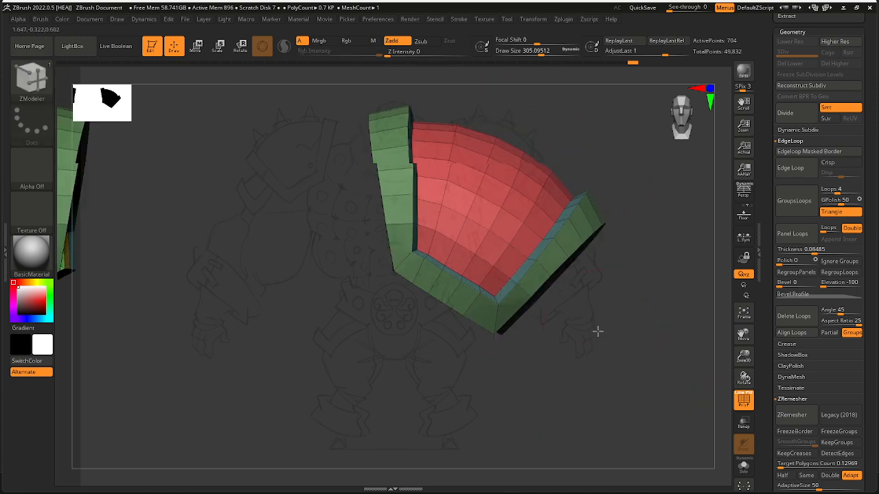
{"action": "right_click_drag", "start_coordinate": [598, 332], "coordinate": [566, 153]}
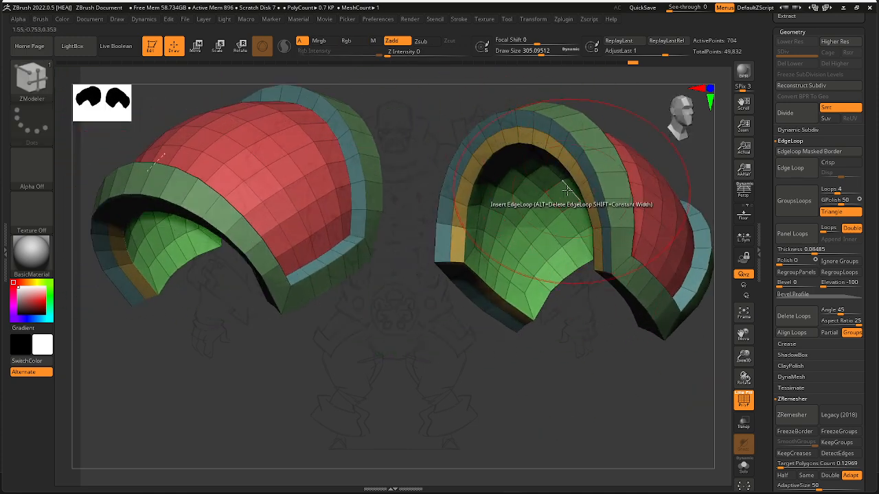
{"action": "right_click_drag", "start_coordinate": [565, 188], "coordinate": [536, 191]}
{"action": "right_click_drag", "start_coordinate": [484, 282], "coordinate": [512, 297]}
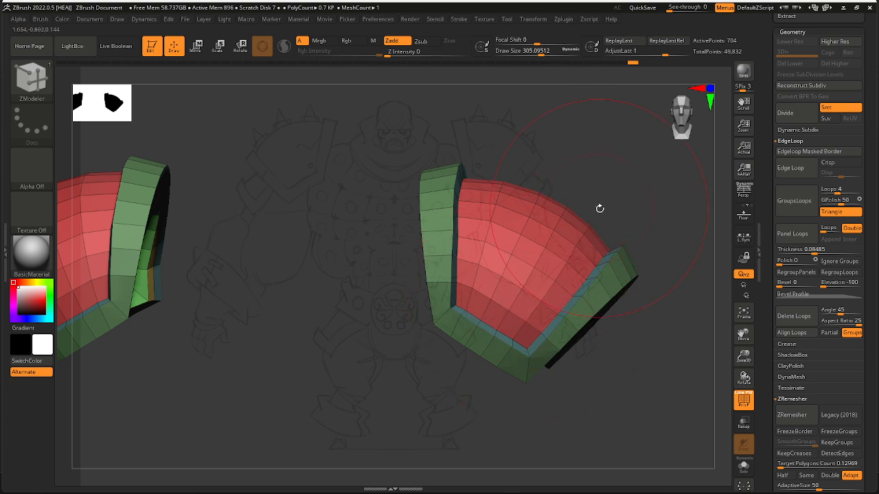
{"action": "right_click_drag", "start_coordinate": [599, 208], "coordinate": [543, 237]}
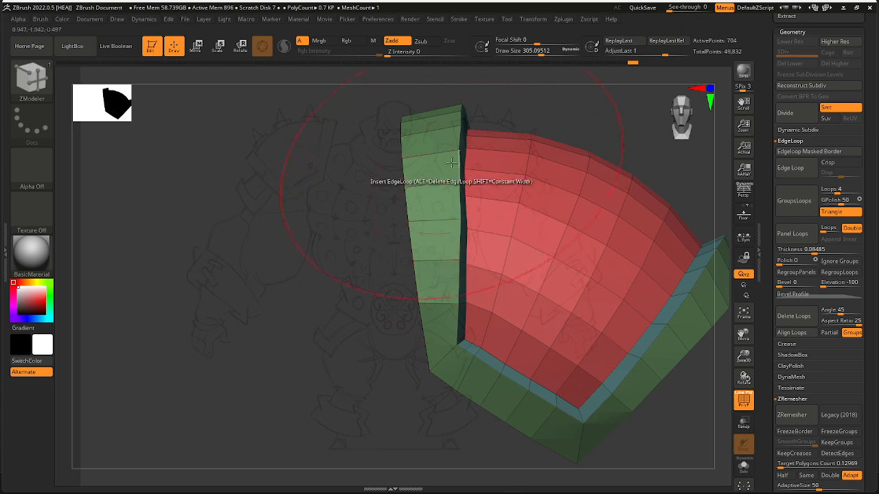
{"action": "right_click_drag", "start_coordinate": [451, 163], "coordinate": [532, 220]}
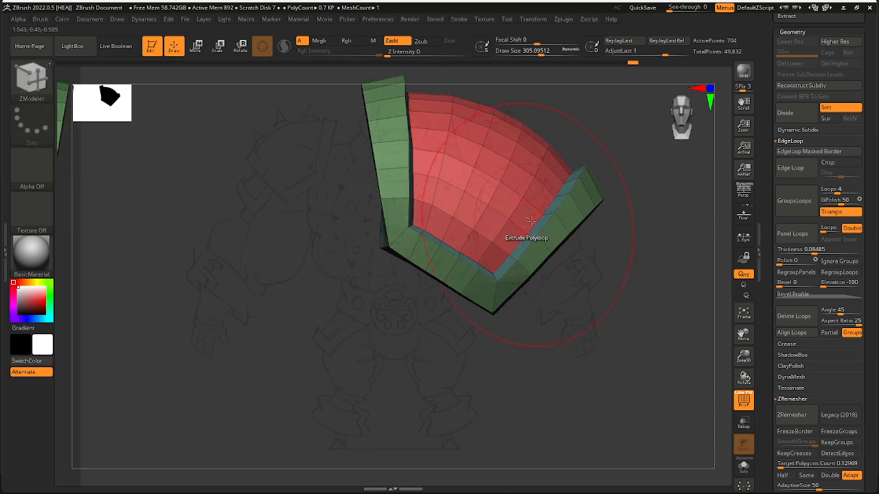
Step: Switch to the Move brush and reduce its draw size to about 77
{"action": "left_click", "coordinate": [50, 85]}
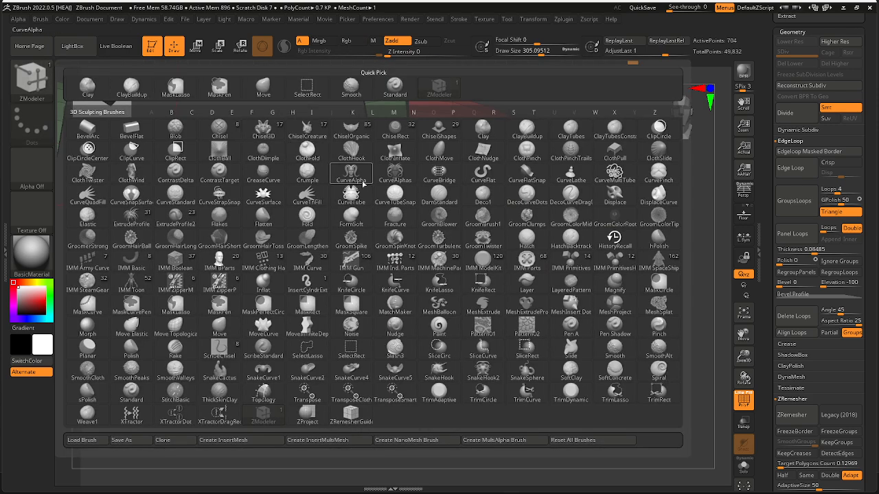
{"action": "key", "text": "m"}
{"action": "left_click", "coordinate": [235, 329]}
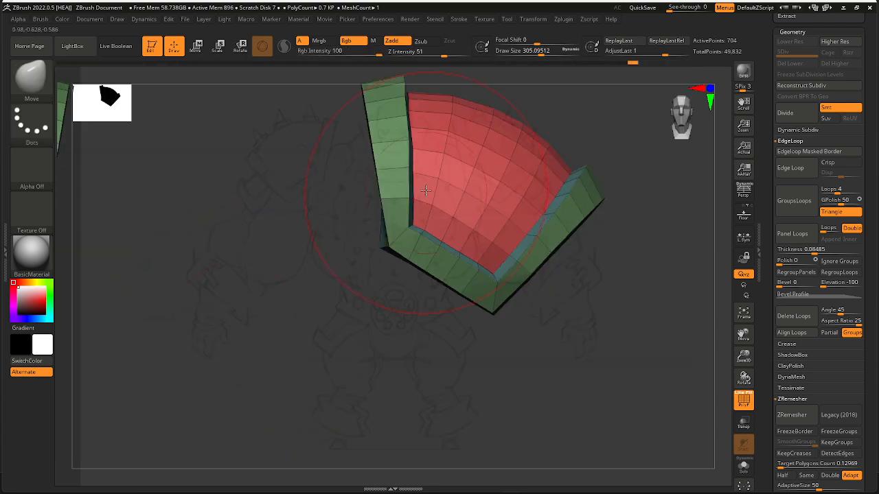
{"action": "key", "text": "space"}
{"action": "left_click_drag", "start_coordinate": [426, 191], "coordinate": [403, 190]}
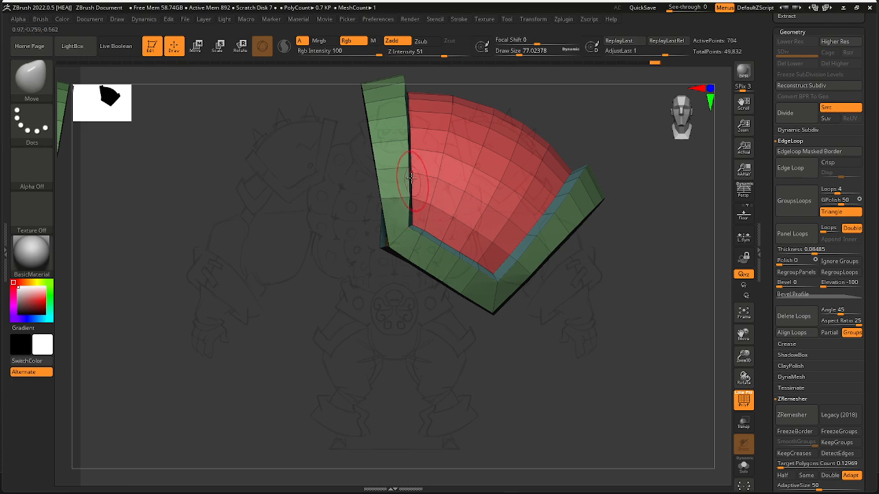
{"action": "key", "text": "ctrl"}
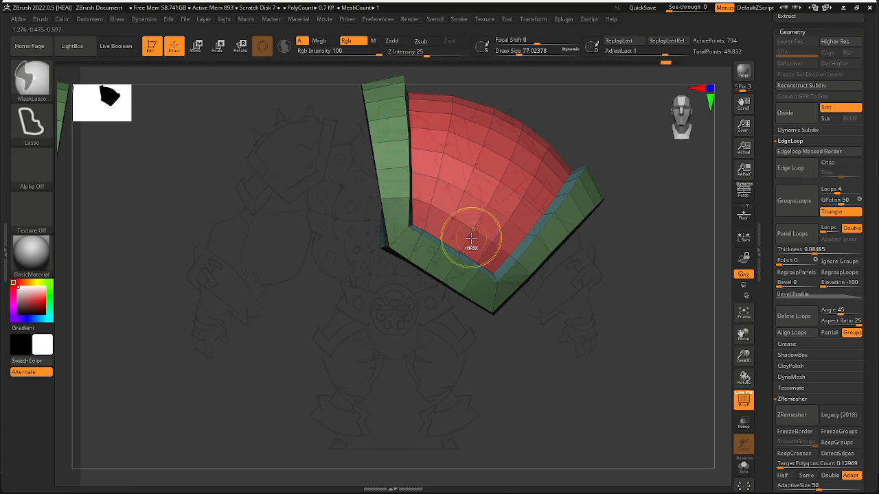
{"action": "mouse_move", "coordinate": [453, 208]}
{"action": "right_mouse_down", "text": "ctrl"}
{"action": "mouse_move", "coordinate": [506, 259]}
{"action": "mouse_move", "coordinate": [480, 281]}
{"action": "right_mouse_up", "text": "ctrl"}
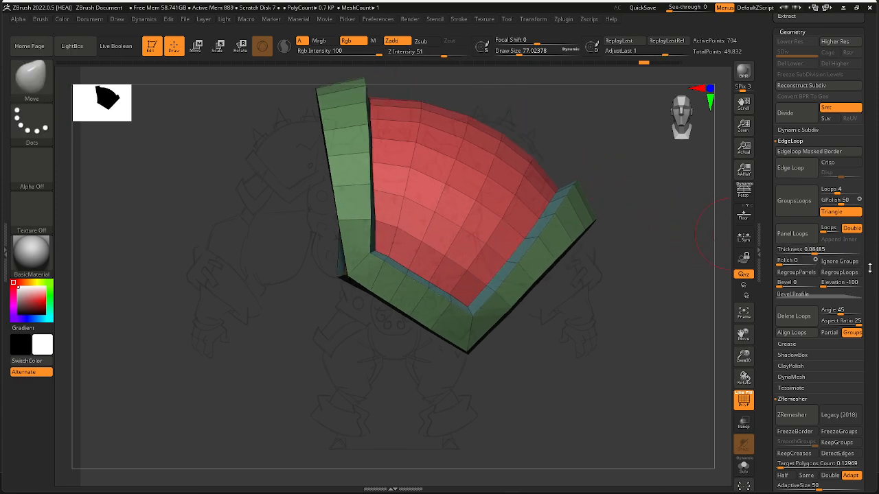
Step: Try Polish By Groups on the shoulder shells and inspect the rim, corners and inner surface
{"action": "scroll", "coordinate": [867, 177], "scroll_direction": "down", "scroll_amount": 5}
{"action": "scroll", "coordinate": [868, 154], "scroll_direction": "down", "scroll_amount": 2}
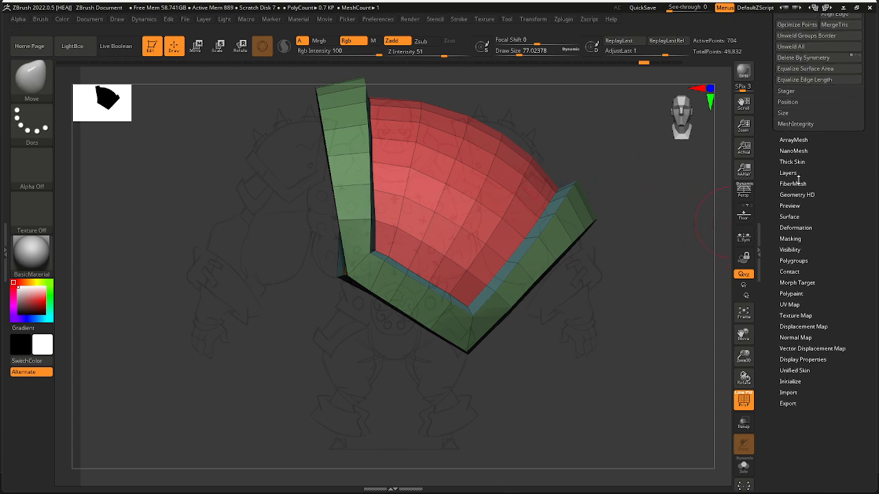
{"action": "left_click", "coordinate": [796, 227]}
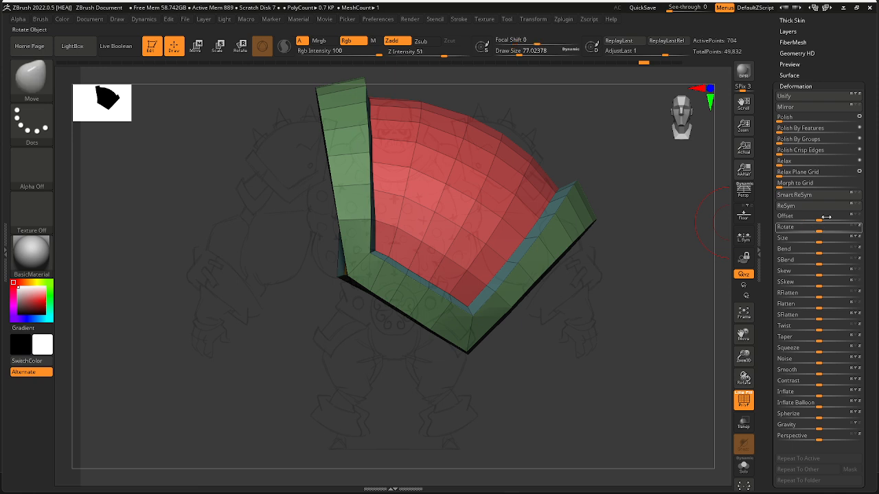
{"action": "mouse_move", "coordinate": [591, 296]}
{"action": "left_mouse_down"}
{"action": "mouse_move", "coordinate": [589, 348]}
{"action": "mouse_move", "coordinate": [573, 249]}
{"action": "mouse_move", "coordinate": [555, 314]}
{"action": "left_mouse_up"}
{"action": "left_click", "coordinate": [808, 139]}
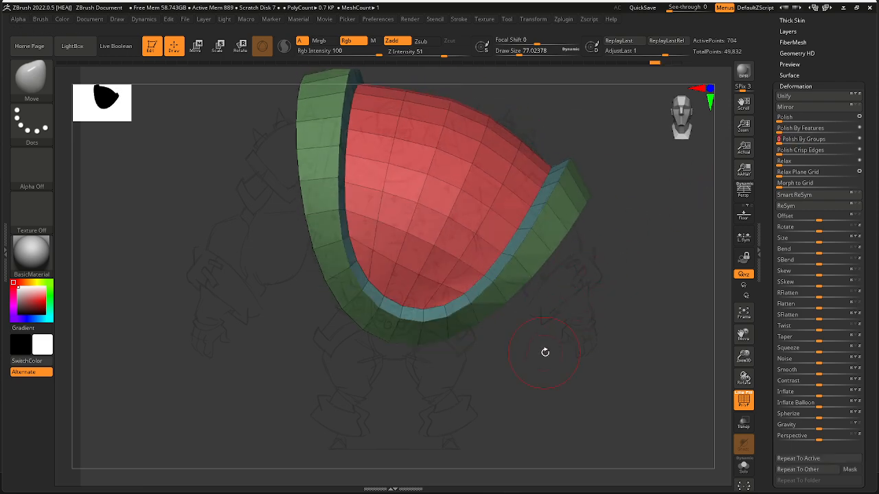
{"action": "left_click_drag", "start_coordinate": [546, 353], "coordinate": [377, 218]}
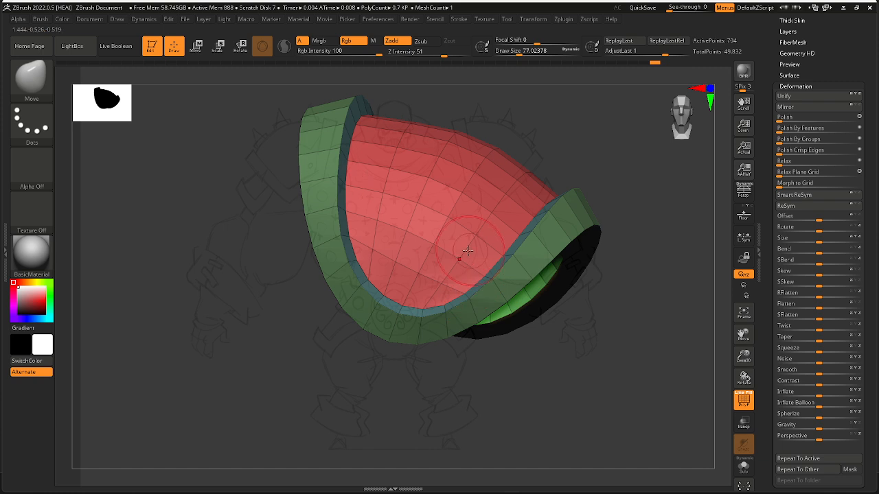
{"action": "left_click_drag", "start_coordinate": [532, 343], "coordinate": [647, 355]}
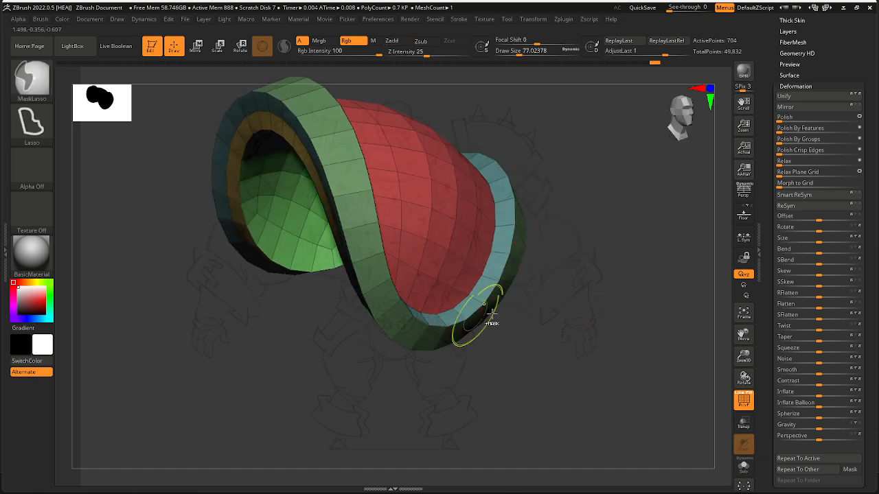
{"action": "left_click_drag", "start_coordinate": [490, 310], "coordinate": [502, 351]}
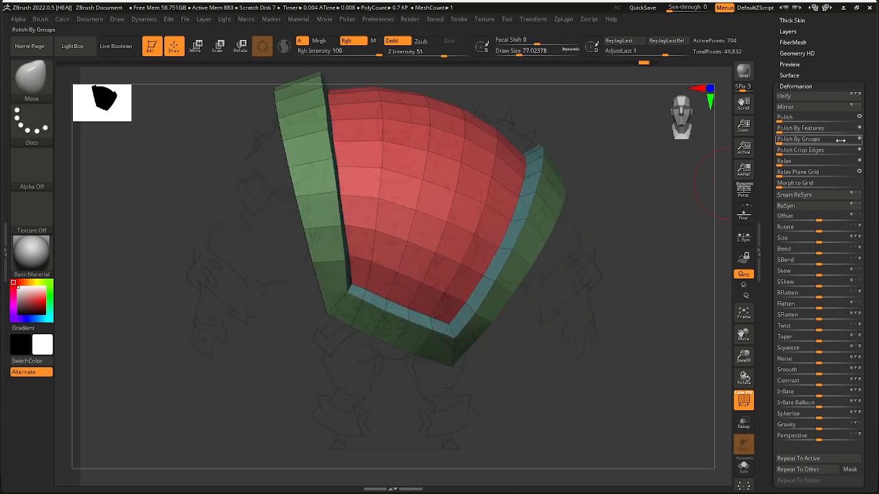
Step: Try Polish By Groups once more on the shells and examine the lower rim corners
{"action": "left_click_drag", "start_coordinate": [799, 140], "coordinate": [838, 142]}
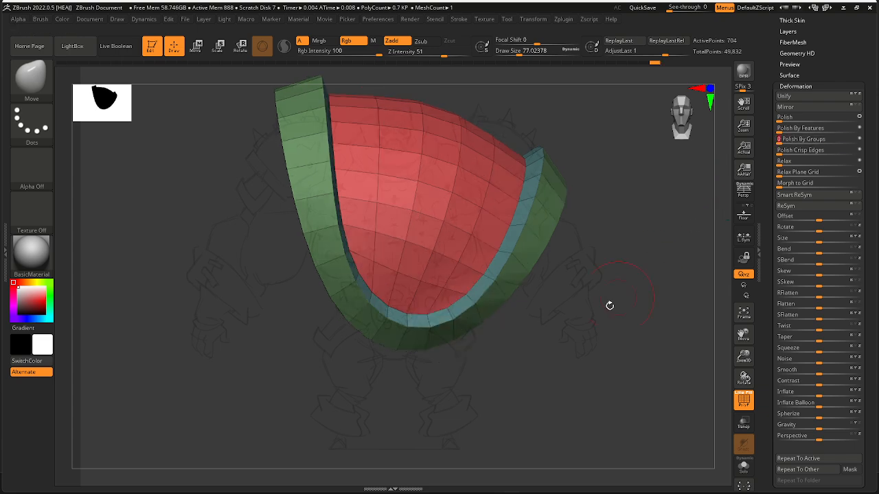
{"action": "left_click_drag", "start_coordinate": [608, 305], "coordinate": [606, 331]}
{"action": "left_click_drag", "start_coordinate": [492, 315], "coordinate": [483, 378]}
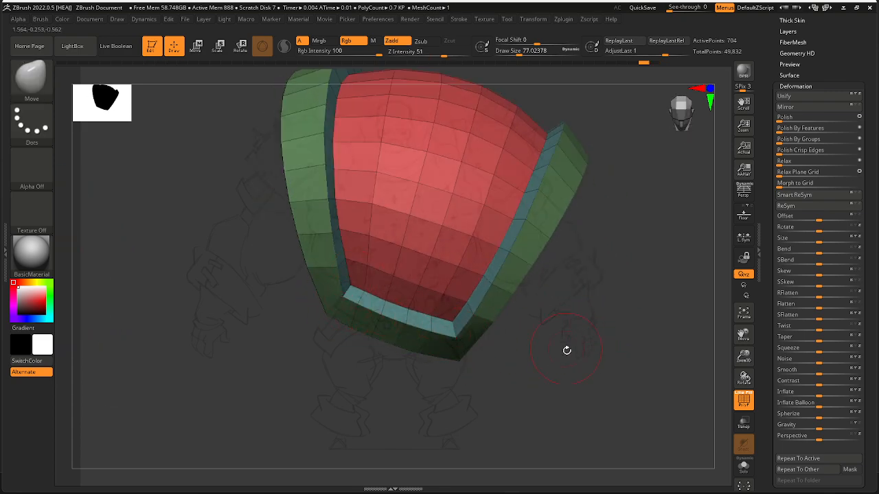
{"action": "left_click_drag", "start_coordinate": [566, 351], "coordinate": [488, 299]}
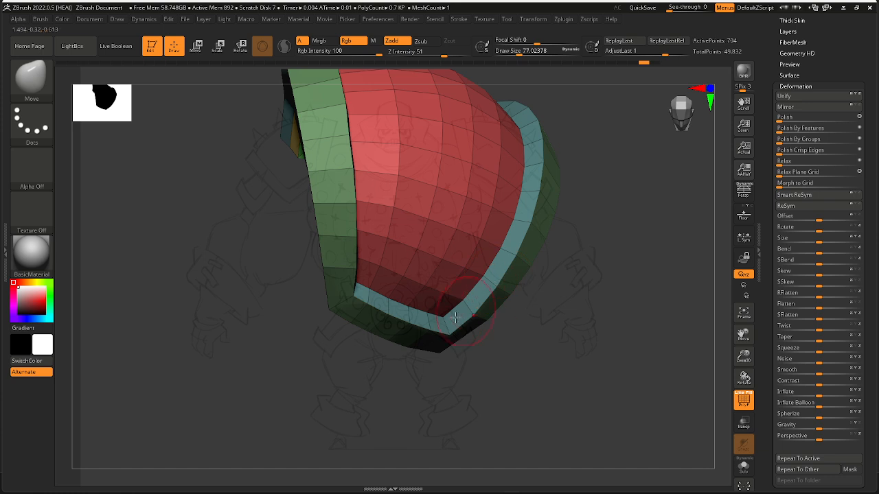
{"action": "left_click_drag", "start_coordinate": [467, 342], "coordinate": [451, 323]}
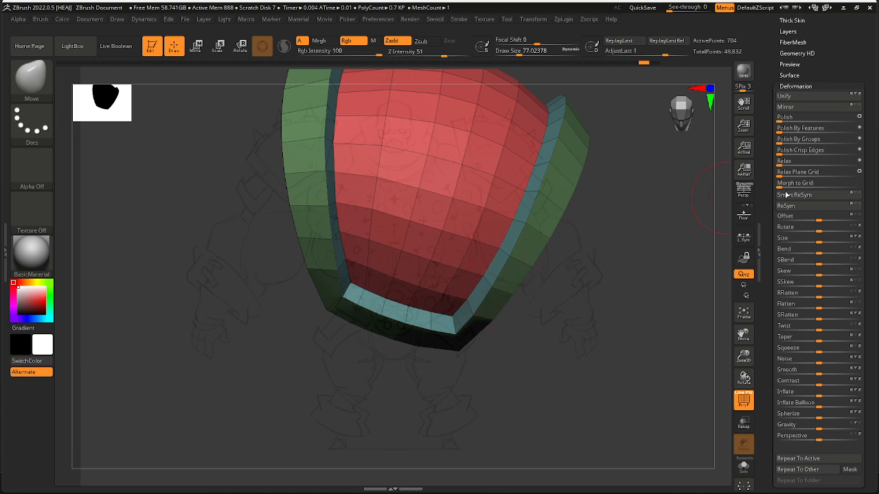
Step: Split the shoulder shells into new polygroups with Groups By Normals, after checking the rim's sharp corners
{"action": "scroll", "coordinate": [797, 233], "scroll_direction": "down", "scroll_amount": 10}
{"action": "key", "text": "shift"}
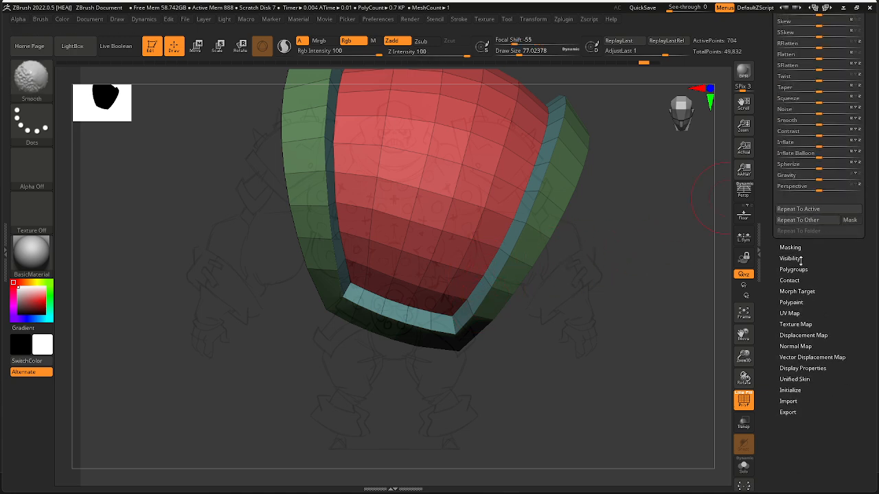
{"action": "left_click", "coordinate": [796, 269]}
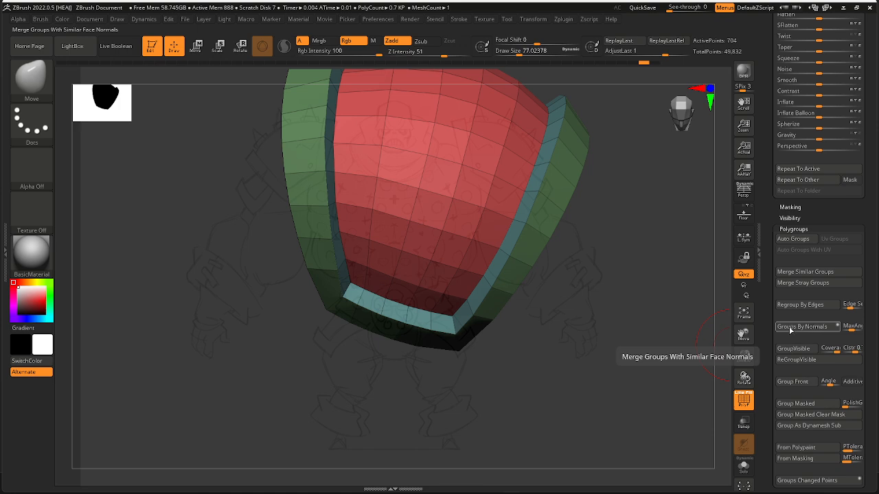
{"action": "right_click_drag", "start_coordinate": [465, 251], "coordinate": [526, 354]}
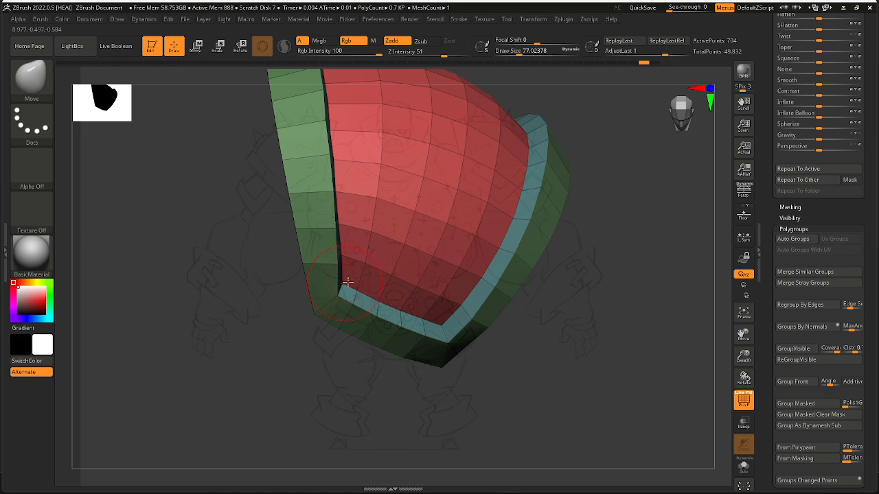
{"action": "right_click_drag", "start_coordinate": [556, 361], "coordinate": [543, 239]}
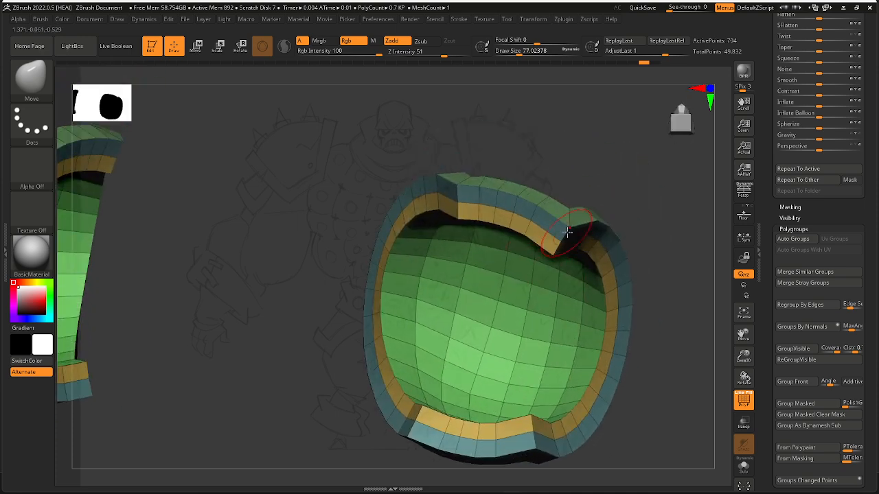
{"action": "right_click_drag", "start_coordinate": [453, 196], "coordinate": [578, 359]}
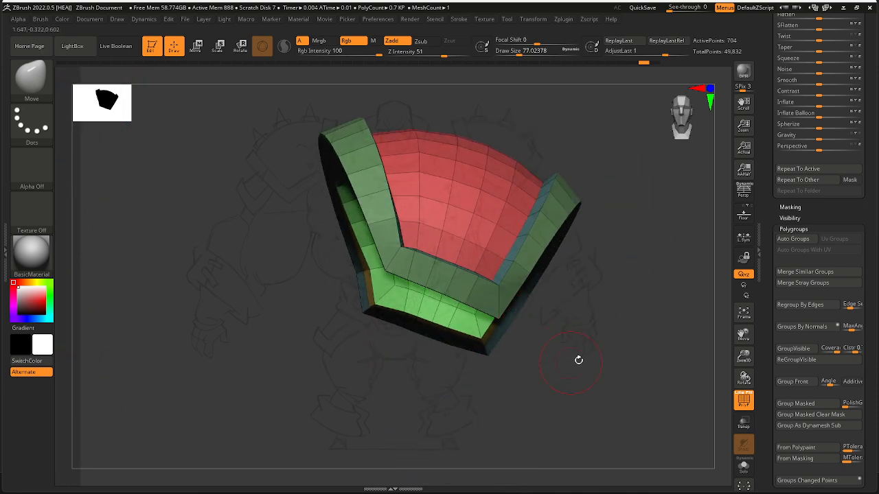
{"action": "left_click", "coordinate": [819, 330]}
Step: Isolate individual rim polygroups to check how the rim is split, and restore the full shoulder shells
{"action": "mouse_move", "coordinate": [578, 306]}
{"action": "right_mouse_down"}
{"action": "mouse_move", "coordinate": [557, 396]}
{"action": "mouse_move", "coordinate": [563, 335]}
{"action": "right_mouse_up"}
{"action": "right_click_drag", "start_coordinate": [563, 335], "coordinate": [534, 340], "text": "ctrl"}
{"action": "left_click", "coordinate": [510, 283], "text": "ctrl+shift"}
{"action": "left_click", "coordinate": [520, 271], "text": "ctrl+shift"}
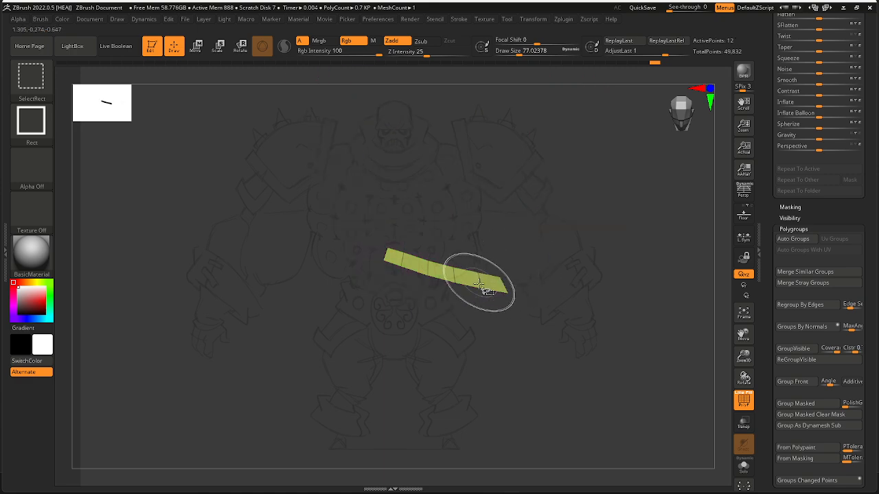
{"action": "left_click", "coordinate": [479, 280], "text": "ctrl+shift"}
{"action": "left_click", "coordinate": [537, 276], "text": "ctrl+shift"}
{"action": "left_click", "coordinate": [610, 315], "text": "ctrl+shift"}
{"action": "right_click_drag", "start_coordinate": [572, 355], "coordinate": [469, 272], "text": "ctrl"}
Step: Apply Polish By Groups to the regrouped shoulder shells and compare both with the reference drawing
{"action": "left_click_drag", "start_coordinate": [876, 169], "coordinate": [869, 169]}
{"action": "scroll", "coordinate": [810, 137], "scroll_direction": "up", "scroll_amount": 10}
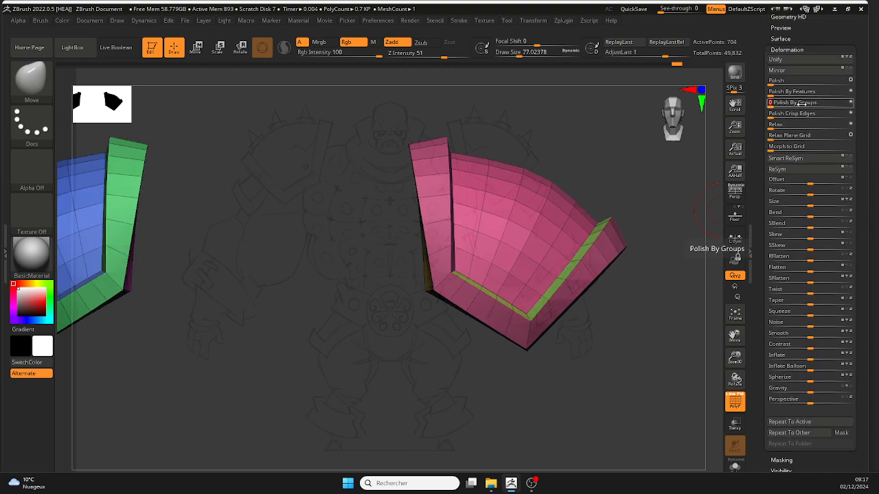
{"action": "key", "text": "ctrl"}
{"action": "left_click", "coordinate": [777, 105]}
{"action": "mouse_move", "coordinate": [635, 164]}
{"action": "right_mouse_down"}
{"action": "mouse_move", "coordinate": [350, 165]}
{"action": "mouse_move", "coordinate": [576, 165]}
{"action": "mouse_move", "coordinate": [580, 254]}
{"action": "mouse_move", "coordinate": [500, 239]}
{"action": "mouse_move", "coordinate": [561, 179]}
{"action": "mouse_move", "coordinate": [616, 167]}
{"action": "mouse_move", "coordinate": [603, 136]}
{"action": "right_mouse_up"}
{"action": "mouse_move", "coordinate": [571, 179]}
{"action": "right_mouse_down", "text": "ctrl"}
{"action": "mouse_move", "coordinate": [574, 206]}
{"action": "mouse_move", "coordinate": [531, 179]}
{"action": "mouse_move", "coordinate": [547, 213]}
{"action": "mouse_move", "coordinate": [537, 181]}
{"action": "right_mouse_up", "text": "ctrl"}
{"action": "mouse_move", "coordinate": [584, 156]}
{"action": "right_mouse_down", "text": "ctrl"}
{"action": "mouse_move", "coordinate": [558, 158]}
{"action": "mouse_move", "coordinate": [571, 143]}
{"action": "mouse_move", "coordinate": [597, 141]}
{"action": "right_mouse_up", "text": "ctrl"}
{"action": "scroll", "coordinate": [855, 69], "scroll_direction": "up", "scroll_amount": 15}
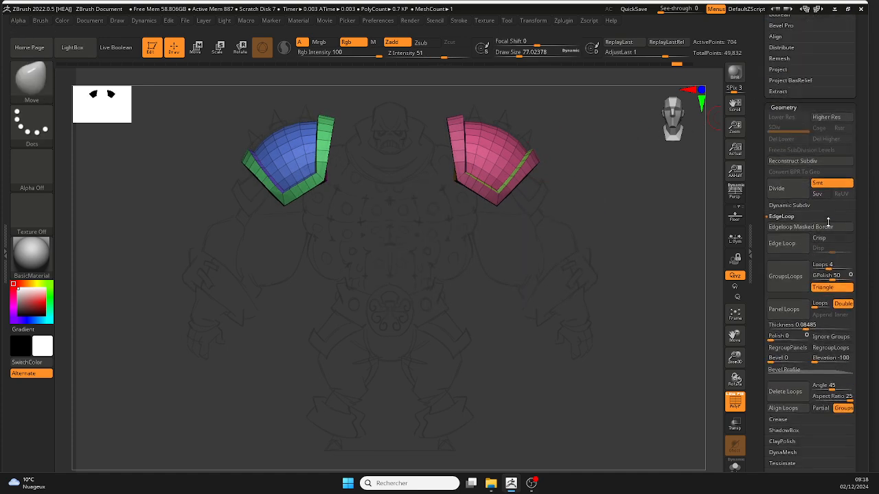
Step: Show the character's other subtools again and examine the shoulder shells against the body
{"action": "left_click", "coordinate": [851, 209], "text": "shift"}
{"action": "right_click_drag", "start_coordinate": [578, 161], "coordinate": [602, 227], "text": "ctrl"}
{"action": "right_click_drag", "start_coordinate": [603, 227], "coordinate": [447, 215], "text": "alt"}
{"action": "right_click_drag", "start_coordinate": [465, 137], "coordinate": [509, 264]}
{"action": "right_click_drag", "start_coordinate": [596, 232], "coordinate": [617, 259], "text": "ctrl"}
{"action": "right_click_drag", "start_coordinate": [616, 259], "coordinate": [550, 222], "text": "alt"}
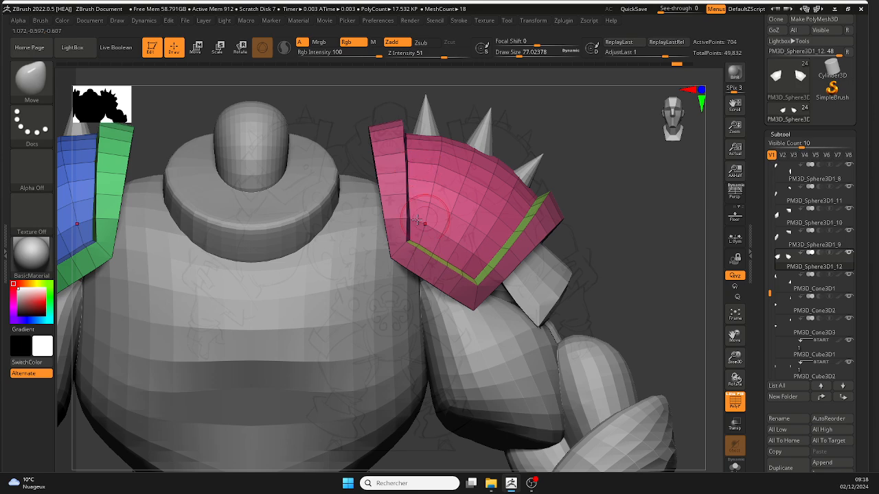
Step: Apply Polish By Groups once more to the shoulder shells
{"action": "left_click_drag", "start_coordinate": [863, 333], "coordinate": [824, 150]}
{"action": "left_click_drag", "start_coordinate": [855, 287], "coordinate": [854, 278]}
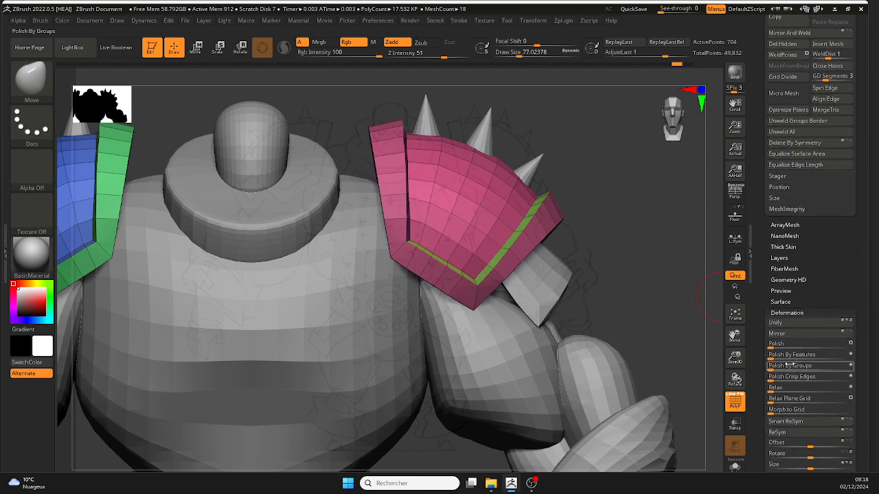
{"action": "left_click", "coordinate": [775, 369]}
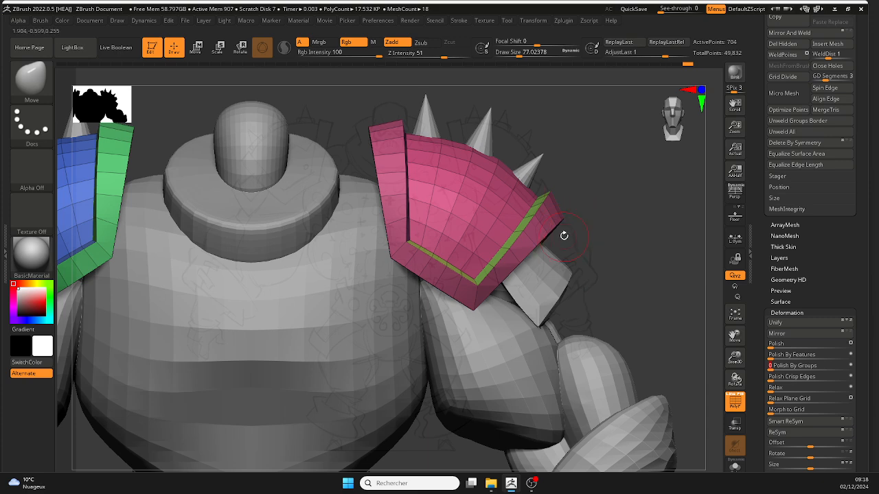
Step: Try subdividing the uncreased shoulder shells to level 4 with the polyframe hidden, and return them to the base mesh
{"action": "key", "text": "d"}
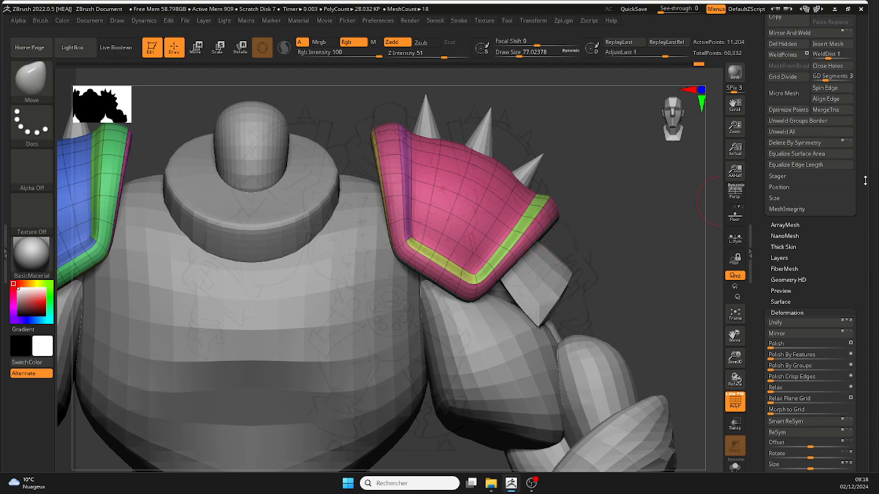
{"action": "scroll", "coordinate": [811, 240], "scroll_direction": "up", "scroll_amount": 5}
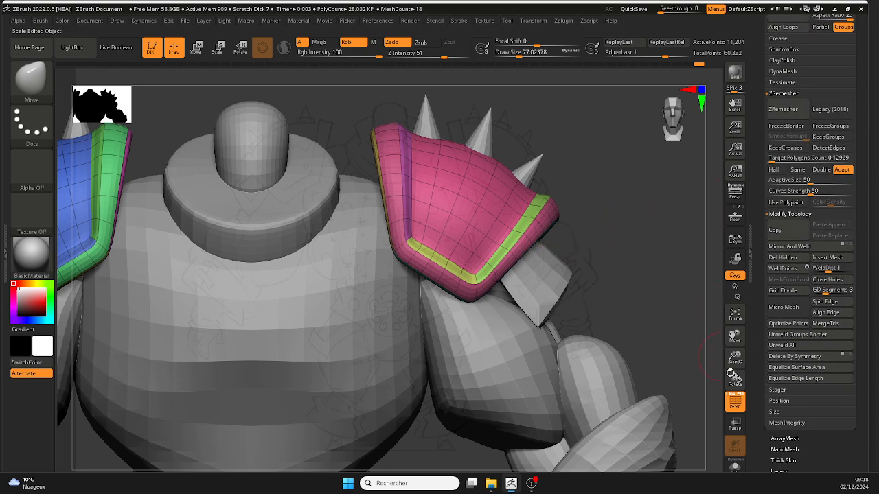
{"action": "left_click", "coordinate": [735, 402]}
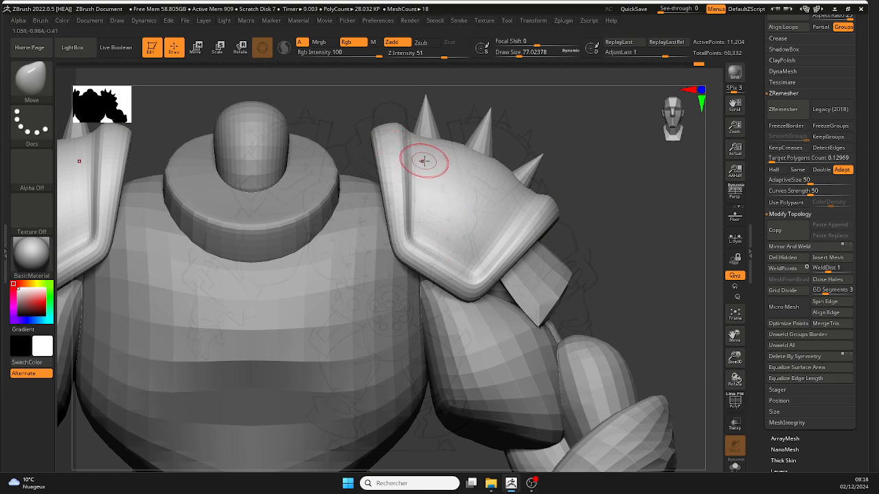
{"action": "key", "text": "ctrl"}
{"action": "key", "text": "ctrl+d"}
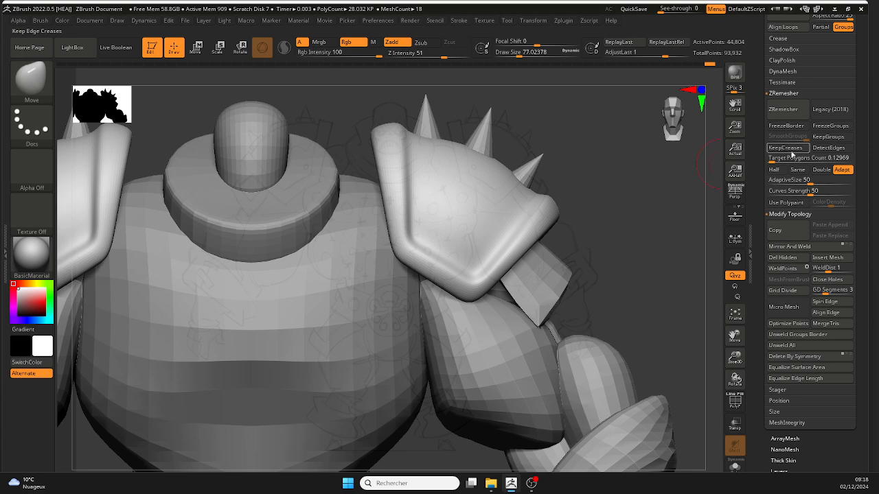
{"action": "scroll", "coordinate": [866, 129], "scroll_direction": "up", "scroll_amount": 10}
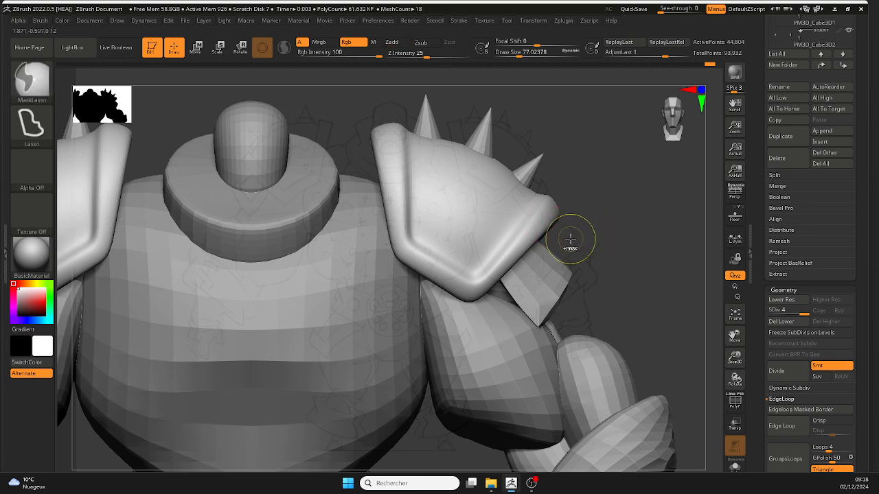
{"action": "key", "text": "shift+d"}
{"action": "key", "text": "shift+d"}
{"action": "key", "text": "shift+d"}
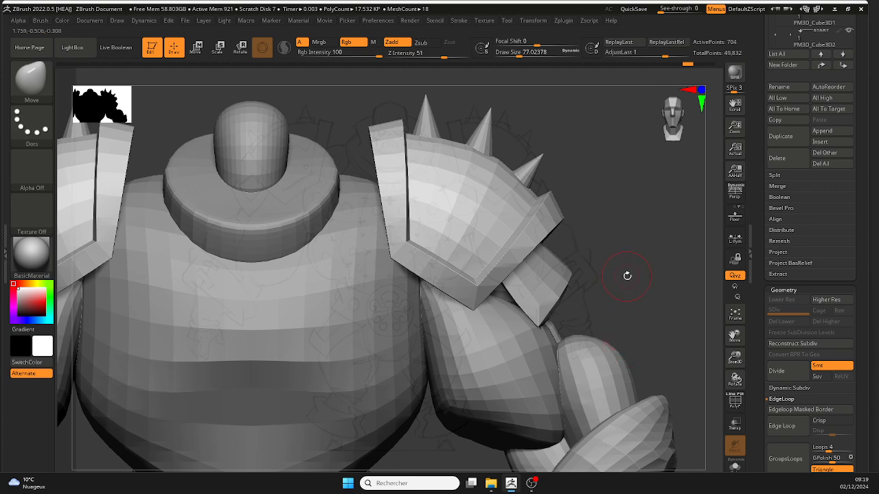
Step: Open the geometry Crease settings and display the polyframe on the shoulder shells
{"action": "scroll", "coordinate": [863, 234], "scroll_direction": "down", "scroll_amount": 10}
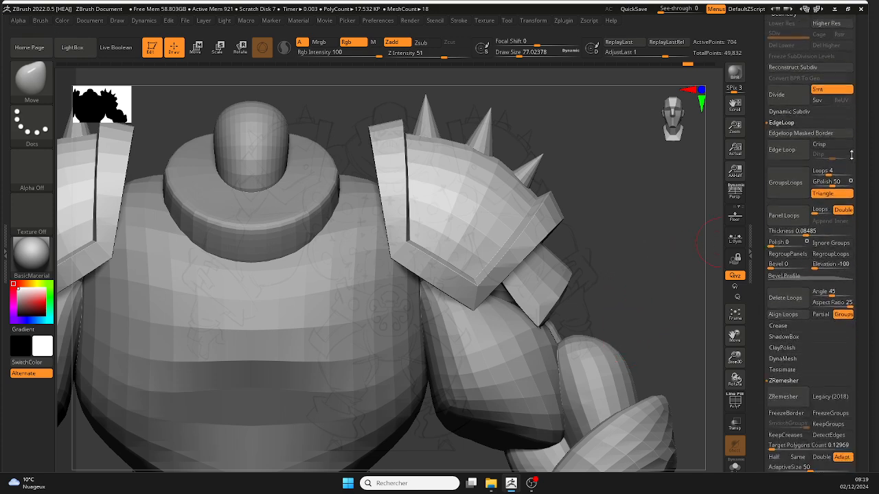
{"action": "scroll", "coordinate": [853, 131], "scroll_direction": "up", "scroll_amount": 8}
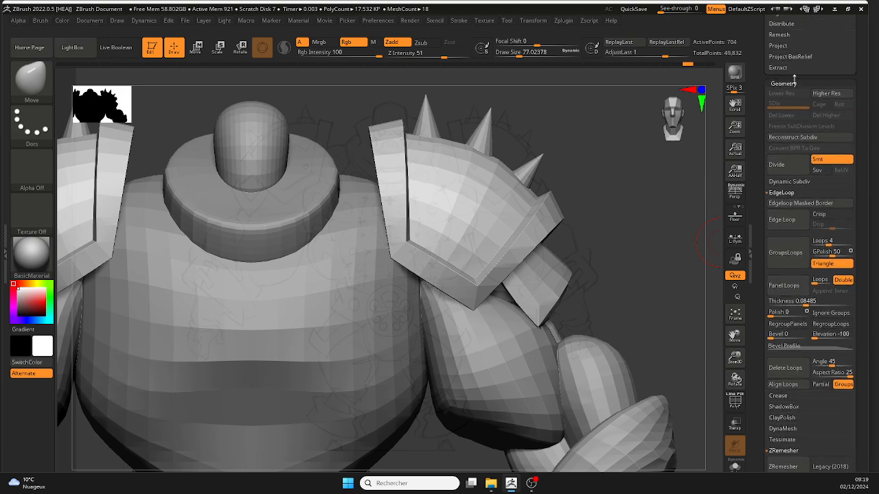
{"action": "scroll", "coordinate": [776, 225], "scroll_direction": "down", "scroll_amount": 3}
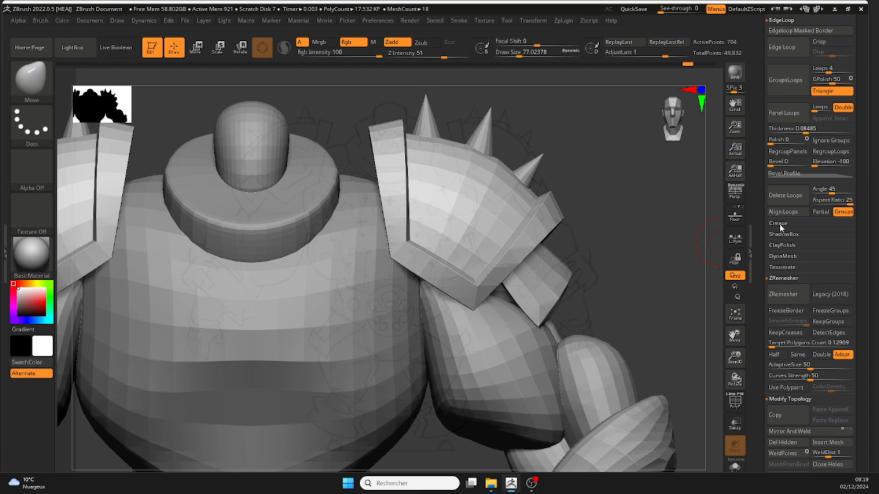
{"action": "left_click", "coordinate": [777, 225]}
{"action": "scroll", "coordinate": [819, 283], "scroll_direction": "up", "scroll_amount": 4}
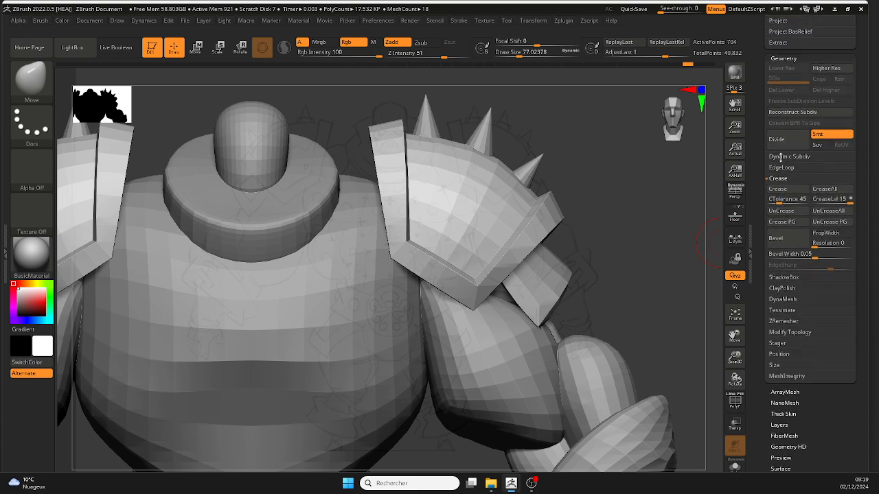
{"action": "mouse_move", "coordinate": [639, 235]}
{"action": "left_mouse_down"}
{"action": "mouse_move", "coordinate": [590, 251]}
{"action": "mouse_move", "coordinate": [607, 251]}
{"action": "left_mouse_up"}
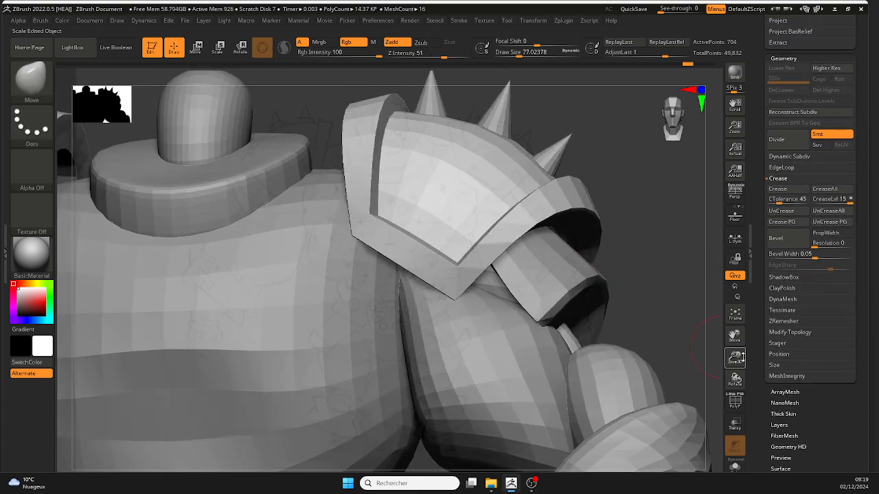
{"action": "left_click", "coordinate": [735, 403]}
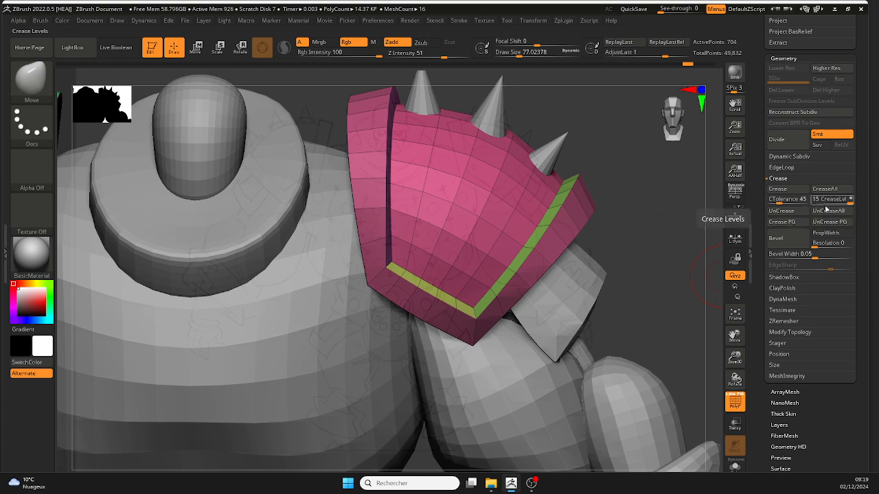
Step: Crease the polygroup borders of the shoulder shells with Crease PG and check the creased edges up close
{"action": "left_click", "coordinate": [791, 226]}
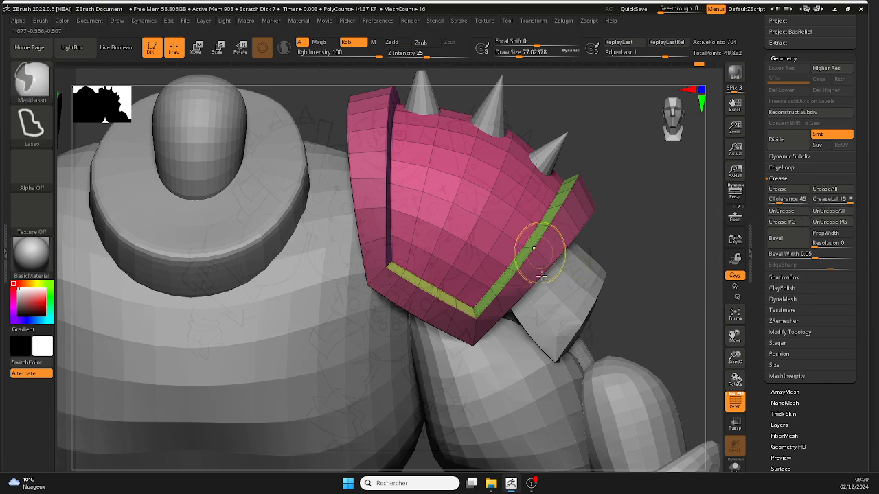
{"action": "right_click_drag", "start_coordinate": [538, 248], "coordinate": [555, 329], "text": "ctrl"}
{"action": "right_click_drag", "start_coordinate": [616, 206], "coordinate": [669, 241], "text": "ctrl"}
{"action": "left_click", "coordinate": [769, 227]}
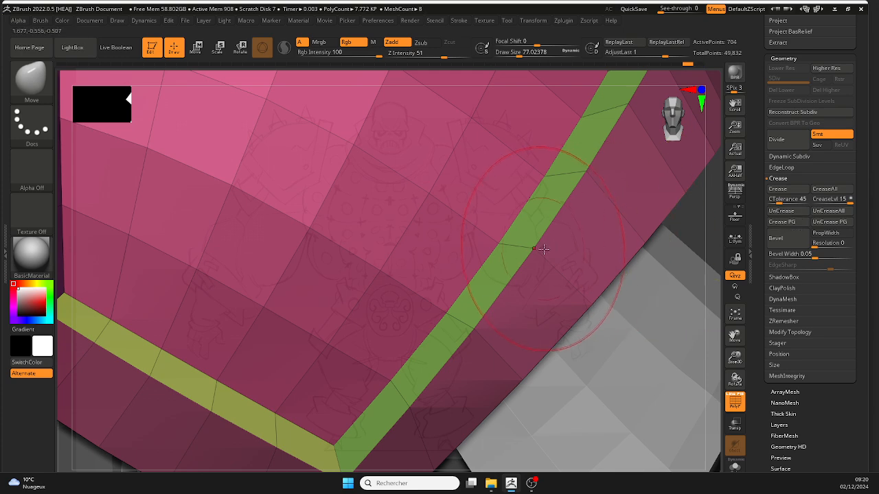
{"action": "left_click", "coordinate": [780, 222]}
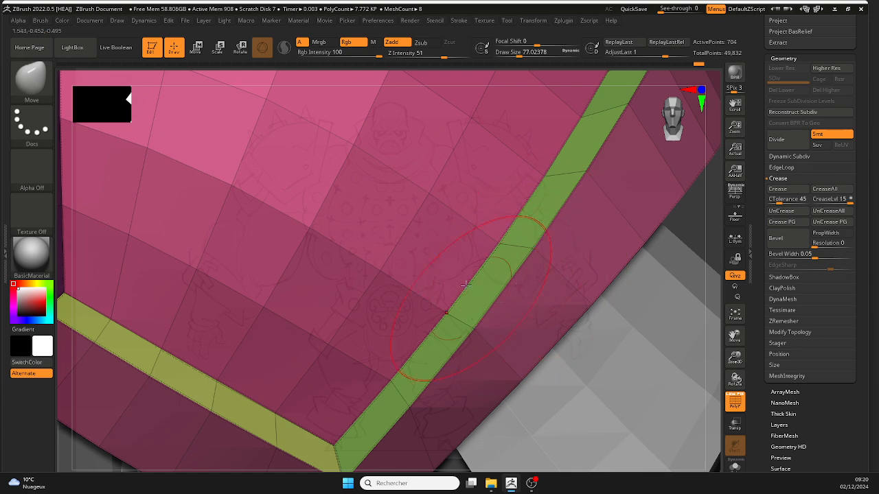
{"action": "right_click_drag", "start_coordinate": [521, 270], "coordinate": [516, 249], "text": "ctrl"}
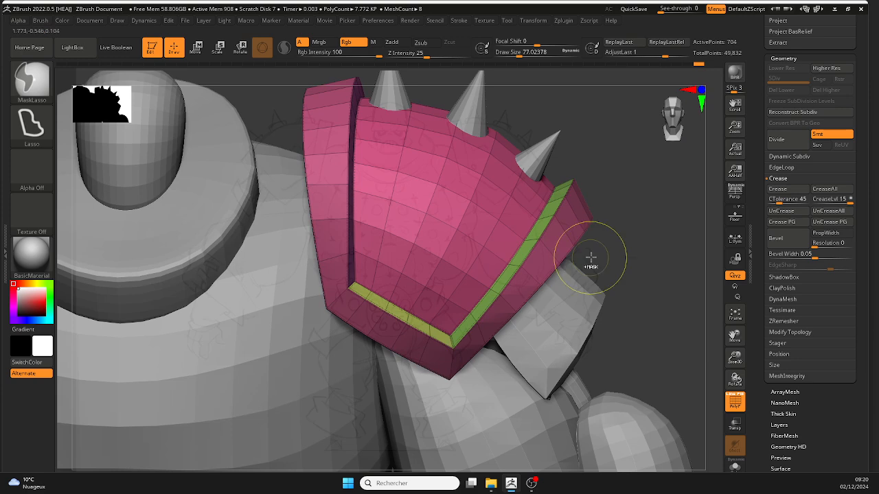
Step: Subdivide the creased shoulder shells up to level 5 and examine the rim edges with the polyframe hidden
{"action": "key", "text": "ctrl+d"}
{"action": "key", "text": "ctrl+d"}
{"action": "key", "text": "ctrl+d"}
{"action": "key", "text": "ctrl+d"}
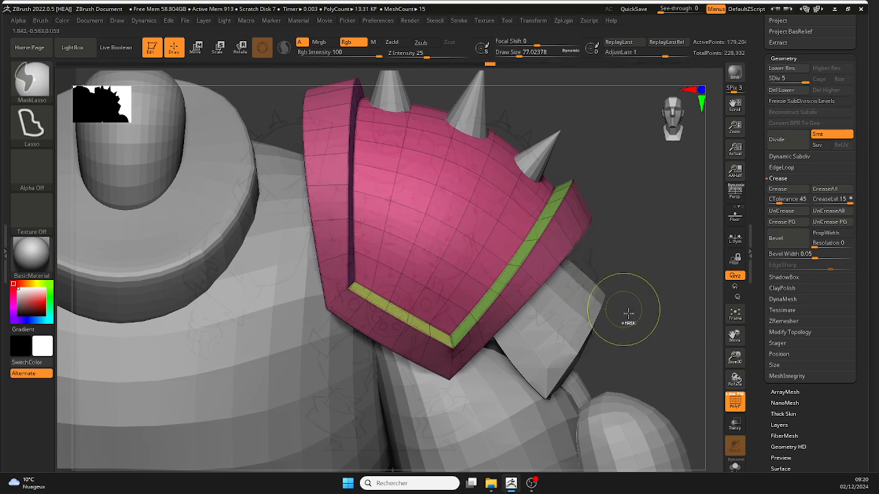
{"action": "key", "text": "b"}
{"action": "key", "text": "m"}
{"action": "key", "text": "v"}
{"action": "left_click", "coordinate": [736, 401]}
{"action": "left_click_drag", "start_coordinate": [687, 364], "coordinate": [586, 288]}
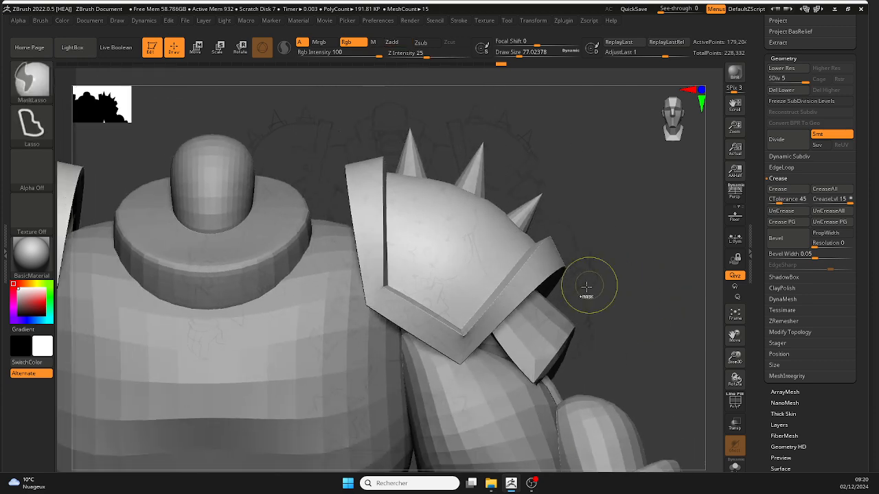
{"action": "left_click_drag", "start_coordinate": [458, 130], "coordinate": [445, 155]}
{"action": "right_click_drag", "start_coordinate": [421, 161], "coordinate": [431, 192], "text": "ctrl"}
{"action": "left_click_drag", "start_coordinate": [555, 166], "coordinate": [570, 268], "text": "alt"}
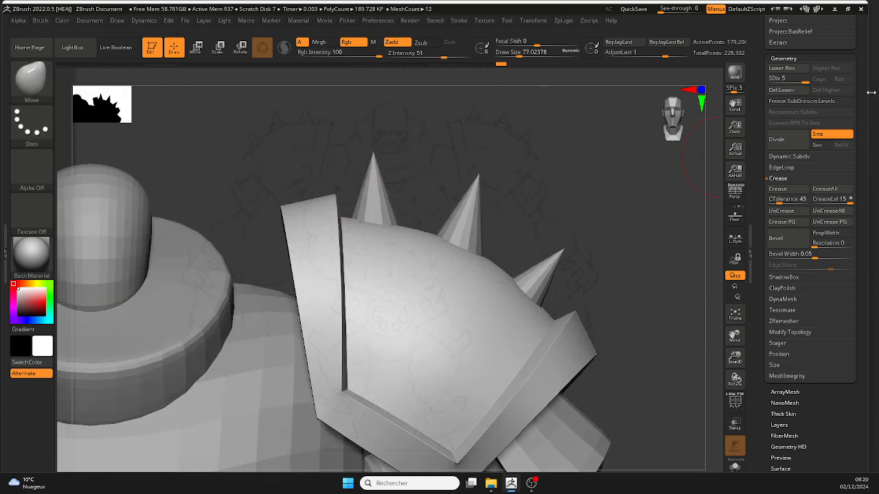
Step: Hide the three spike cone subtools and inspect the raised rim's edges on the subdivided shoulder shell
{"action": "scroll", "coordinate": [844, 174], "scroll_direction": "up", "scroll_amount": 10}
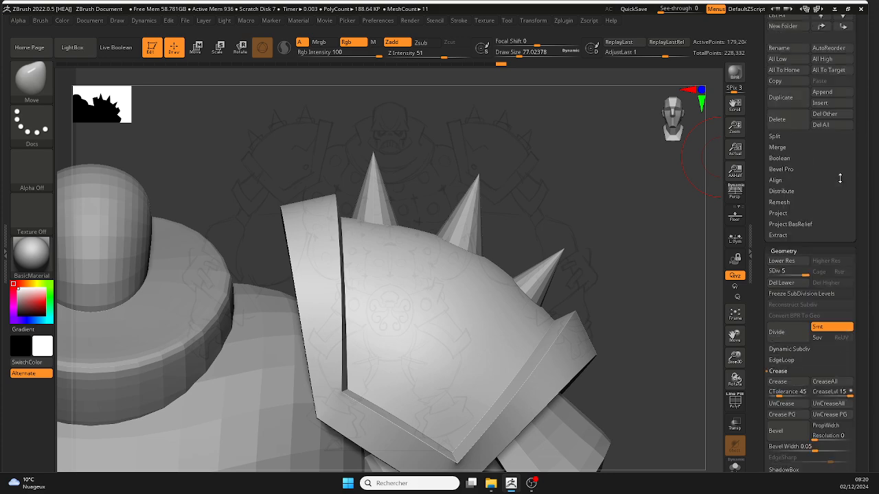
{"action": "left_click", "coordinate": [470, 214], "text": "alt"}
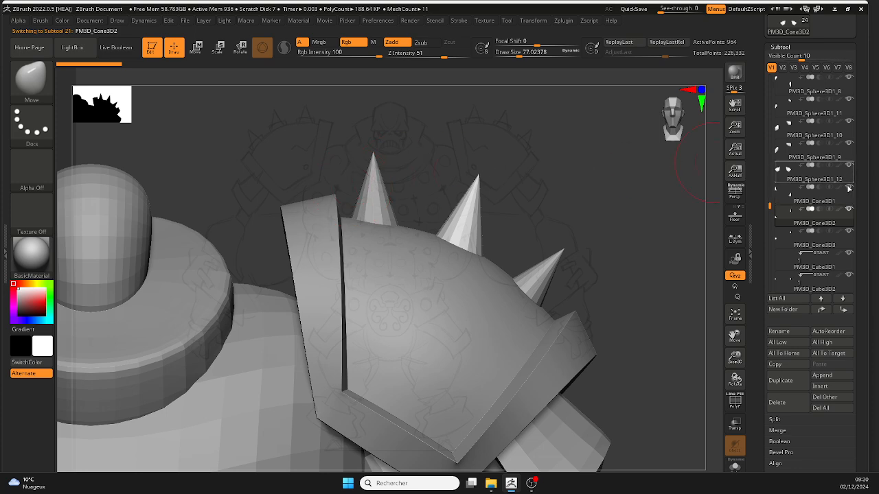
{"action": "left_click", "coordinate": [852, 233]}
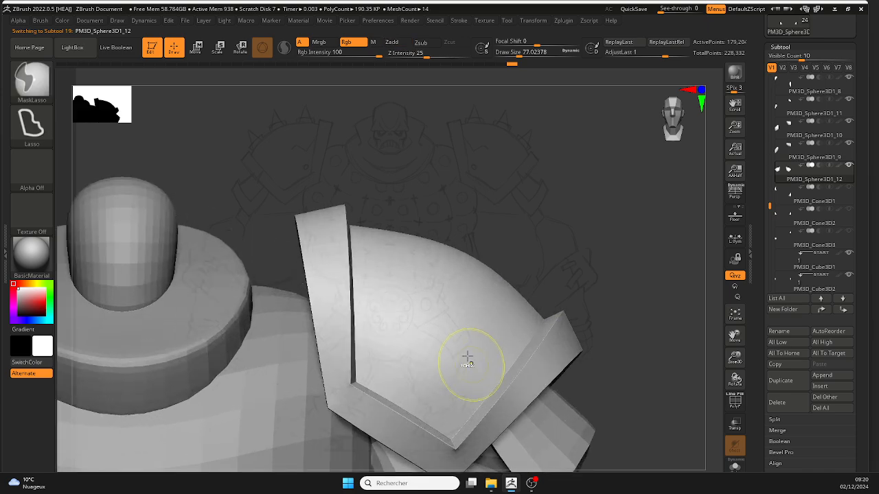
{"action": "right_click_drag", "start_coordinate": [344, 304], "coordinate": [400, 202], "text": "alt"}
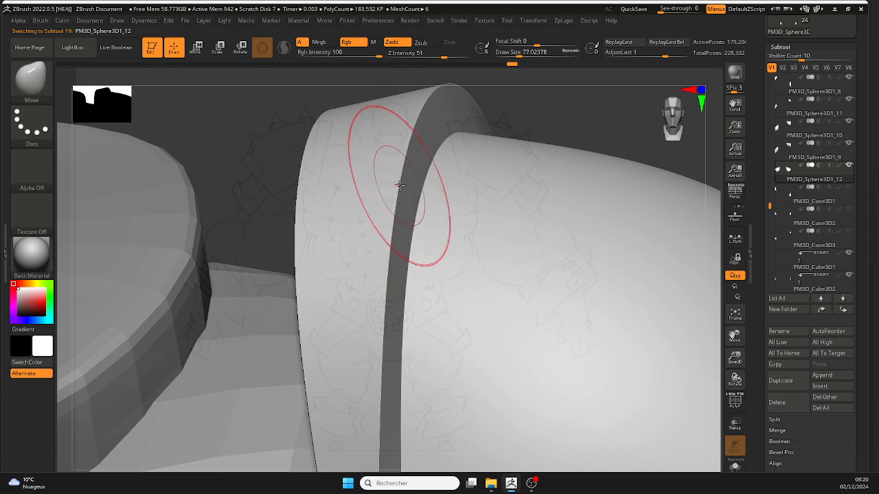
{"action": "mouse_move", "coordinate": [409, 191]}
{"action": "right_mouse_down"}
{"action": "mouse_move", "coordinate": [522, 96]}
{"action": "mouse_move", "coordinate": [416, 182]}
{"action": "right_mouse_up"}
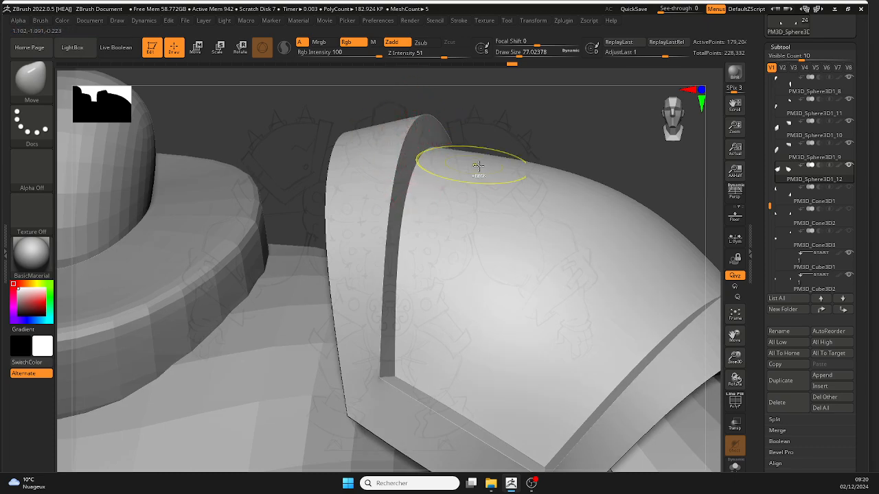
{"action": "right_click_drag", "start_coordinate": [477, 171], "coordinate": [569, 186], "text": "ctrl"}
Step: Undo the subdivision and creasing of the shoulder shells, and display their polyframe up close
{"action": "scroll", "coordinate": [841, 268], "scroll_direction": "down", "scroll_amount": 10}
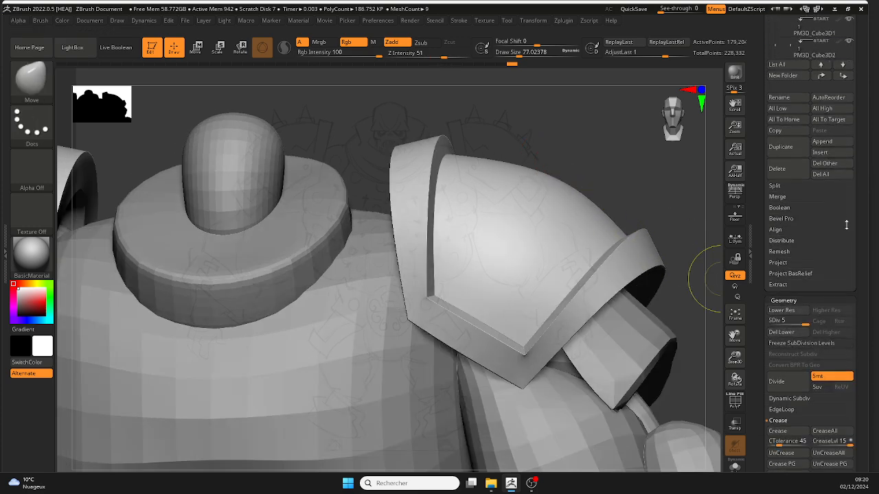
{"action": "key", "text": "ctrl"}
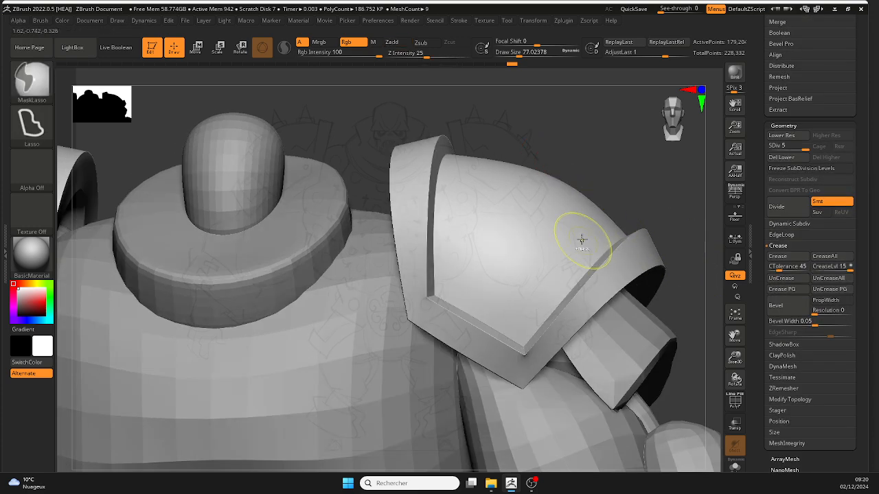
{"action": "key", "text": "ctrl+z"}
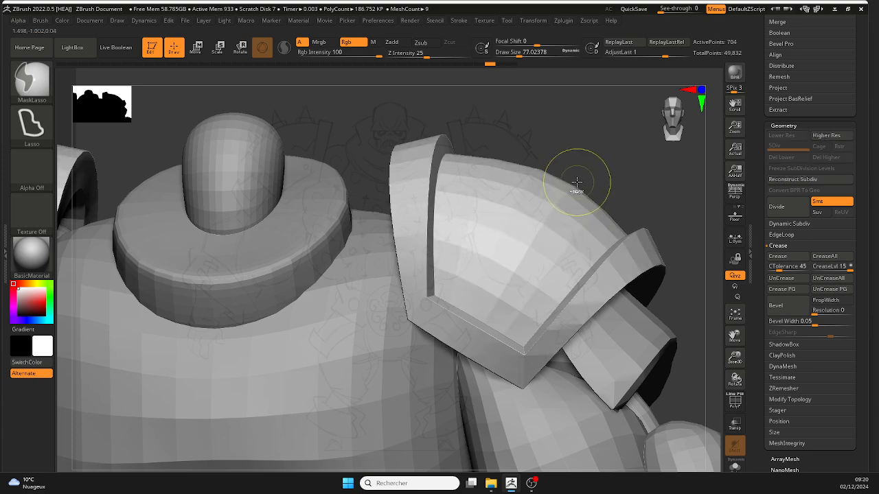
{"action": "left_click", "coordinate": [736, 404]}
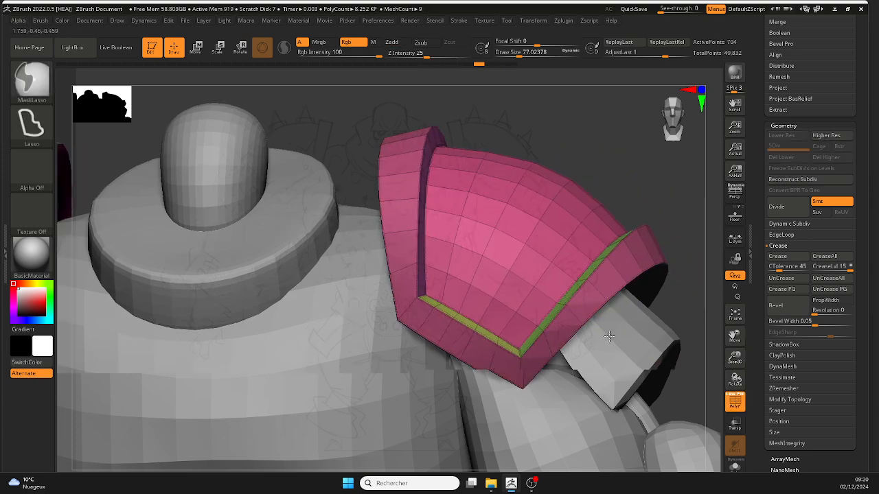
{"action": "key", "text": "f"}
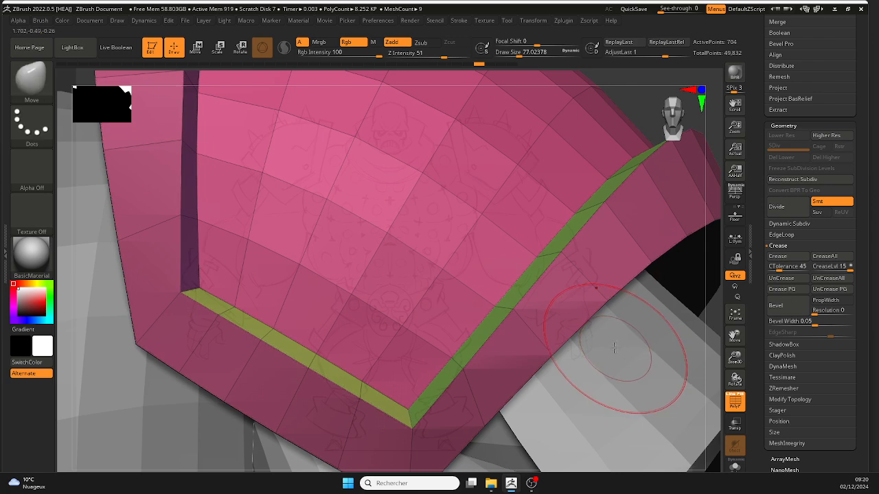
Step: Set the crease level to 2 and crease the polygroup borders of the shoulder shells
{"action": "left_click", "coordinate": [820, 271]}
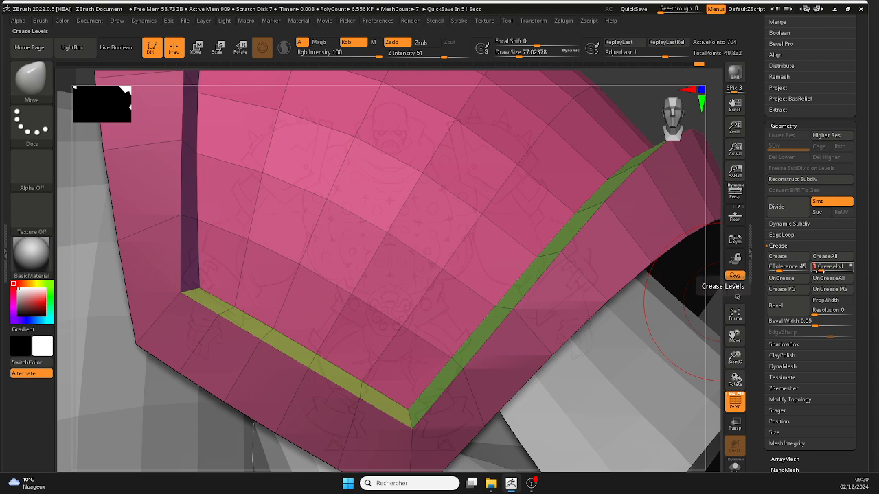
{"action": "left_click", "coordinate": [818, 271]}
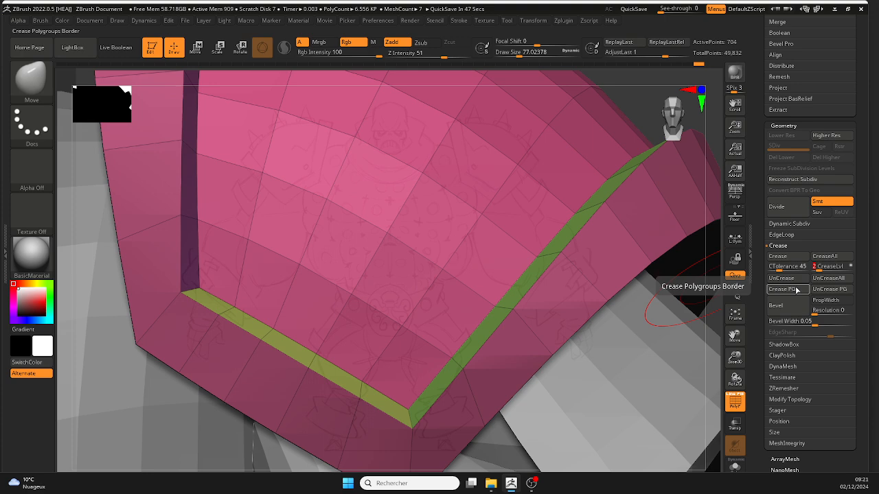
{"action": "left_click", "coordinate": [797, 290]}
{"action": "right_click_drag", "start_coordinate": [511, 334], "coordinate": [510, 309], "text": "ctrl"}
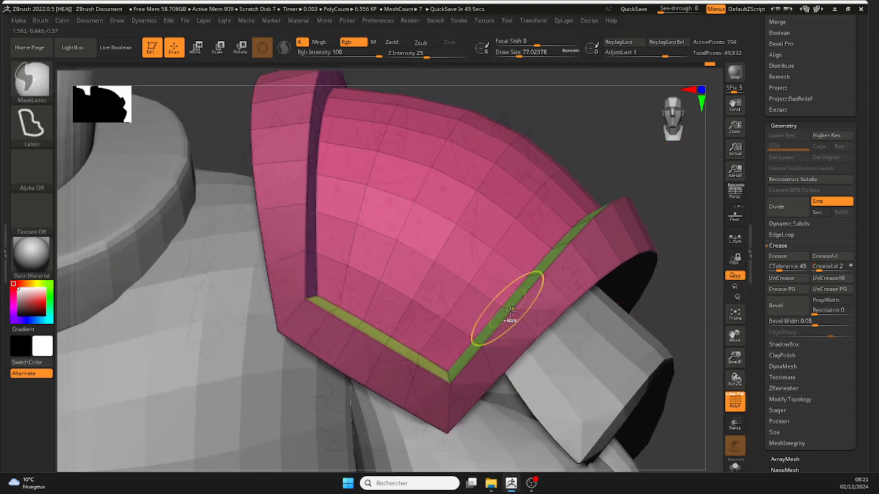
Step: Subdivide the creased shoulder shells up to level 6 and examine their rims on the full figure with the polyframe hidden
{"action": "key", "text": "ctrl+d"}
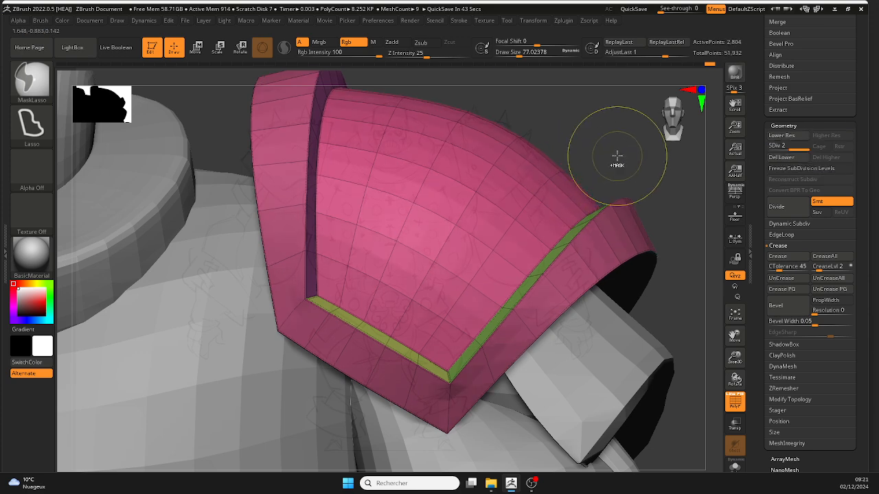
{"action": "key", "text": "ctrl+d"}
{"action": "key", "text": "ctrl+d"}
{"action": "key", "text": "ctrl+d"}
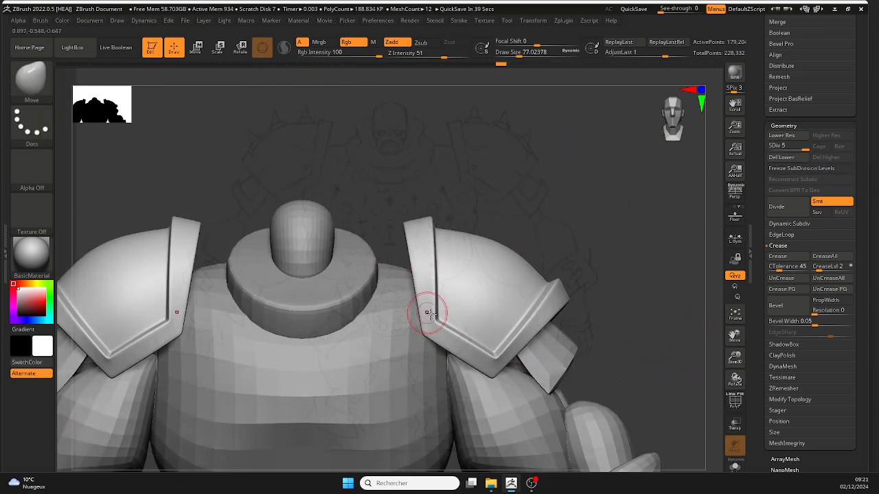
{"action": "mouse_move", "coordinate": [476, 353]}
{"action": "right_mouse_down", "text": "ctrl"}
{"action": "mouse_move", "coordinate": [431, 283]}
{"action": "mouse_move", "coordinate": [470, 283]}
{"action": "right_mouse_up", "text": "ctrl"}
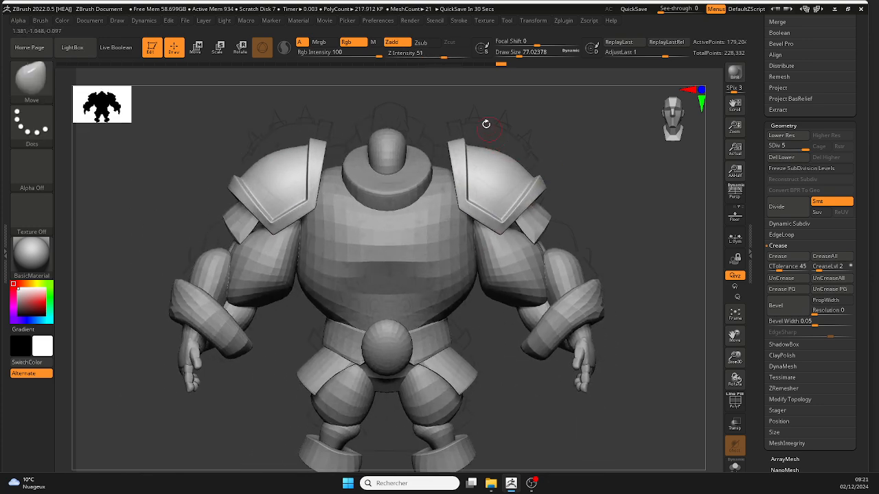
{"action": "right_click_drag", "start_coordinate": [488, 138], "coordinate": [508, 157], "text": "ctrl"}
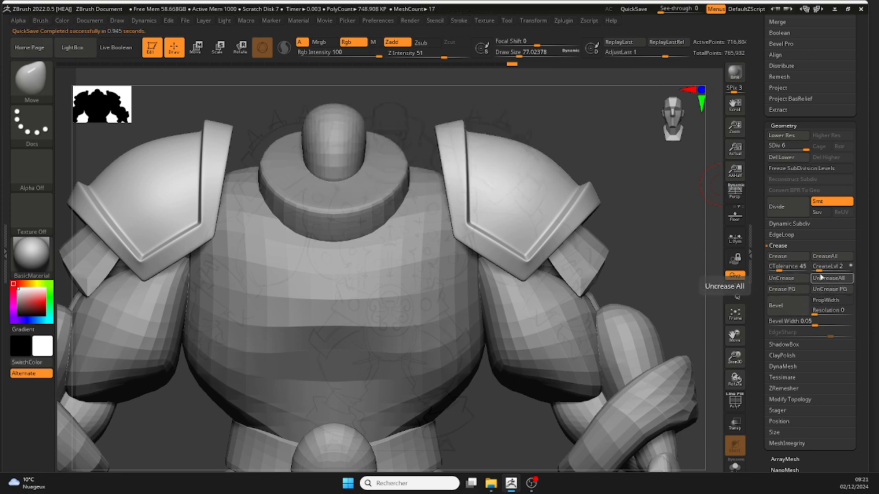
{"action": "key", "text": "ctrl"}
{"action": "mouse_move", "coordinate": [638, 307]}
{"action": "right_mouse_down"}
{"action": "mouse_move", "coordinate": [591, 297]}
{"action": "mouse_move", "coordinate": [614, 274]}
{"action": "mouse_move", "coordinate": [617, 301]}
{"action": "mouse_move", "coordinate": [617, 260]}
{"action": "mouse_move", "coordinate": [640, 263]}
{"action": "mouse_move", "coordinate": [629, 268]}
{"action": "mouse_move", "coordinate": [637, 261]}
{"action": "mouse_move", "coordinate": [630, 238]}
{"action": "right_mouse_up"}
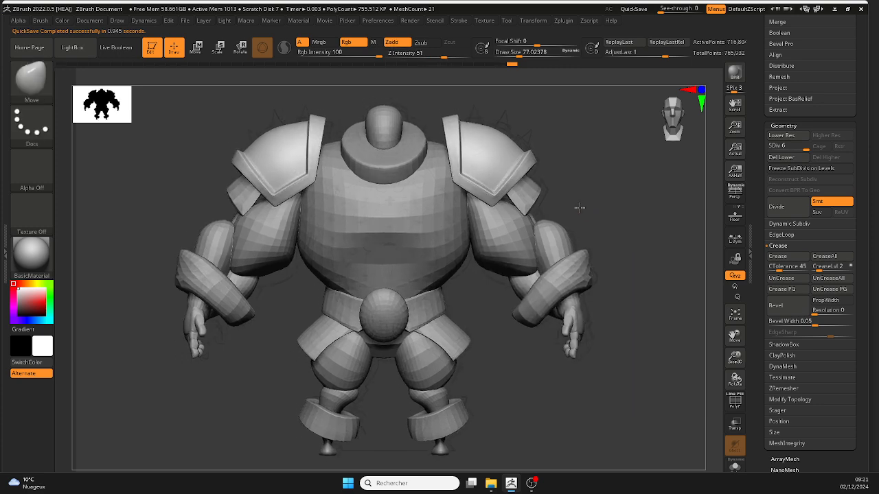
{"action": "right_click_drag", "start_coordinate": [528, 150], "coordinate": [536, 152], "text": "alt"}
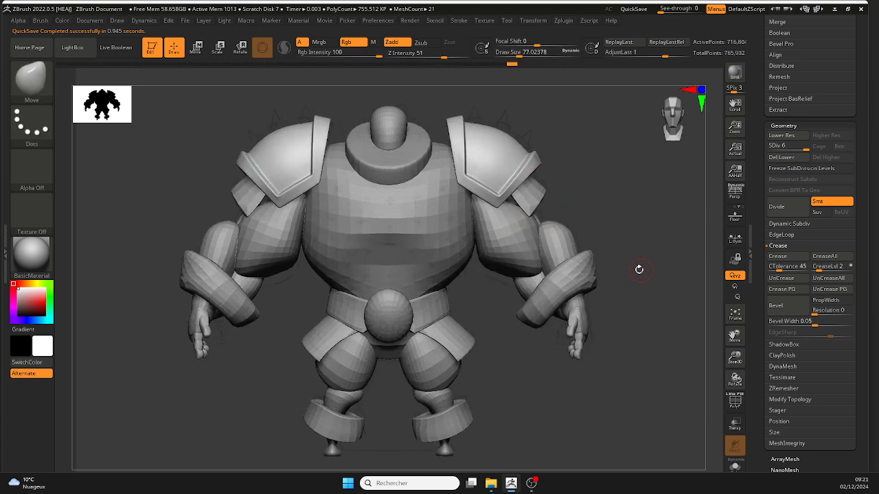
{"action": "right_click_drag", "start_coordinate": [633, 226], "coordinate": [600, 235]}
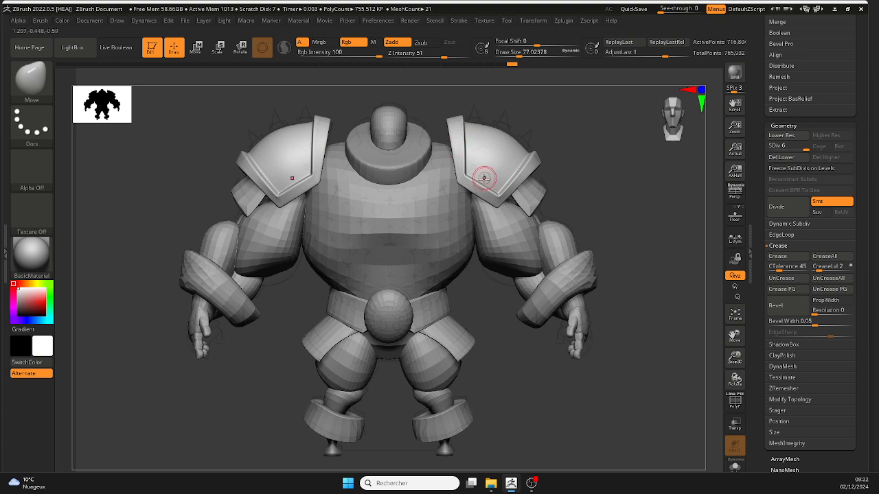
Step: Lower the shoulder shells to subdivision level 1 and display their polyframe
{"action": "right_click_drag", "start_coordinate": [484, 201], "coordinate": [488, 206], "text": "ctrl"}
{"action": "mouse_move", "coordinate": [594, 178]}
{"action": "right_mouse_down", "text": "alt"}
{"action": "mouse_move", "coordinate": [593, 196]}
{"action": "mouse_move", "coordinate": [594, 168]}
{"action": "right_mouse_up", "text": "alt"}
{"action": "mouse_move", "coordinate": [595, 168]}
{"action": "right_mouse_down", "text": "ctrl"}
{"action": "mouse_move", "coordinate": [592, 179]}
{"action": "mouse_move", "coordinate": [563, 162]}
{"action": "mouse_move", "coordinate": [588, 174]}
{"action": "right_mouse_up", "text": "ctrl"}
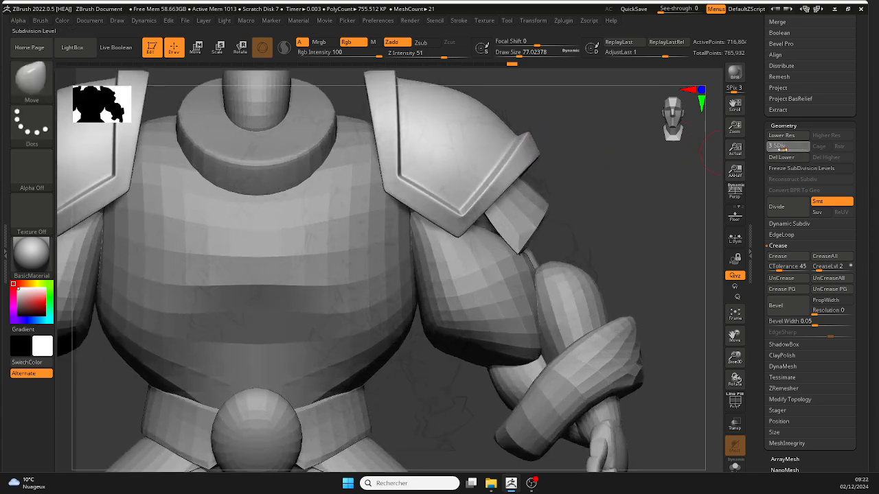
{"action": "left_click_drag", "start_coordinate": [783, 148], "coordinate": [772, 147]}
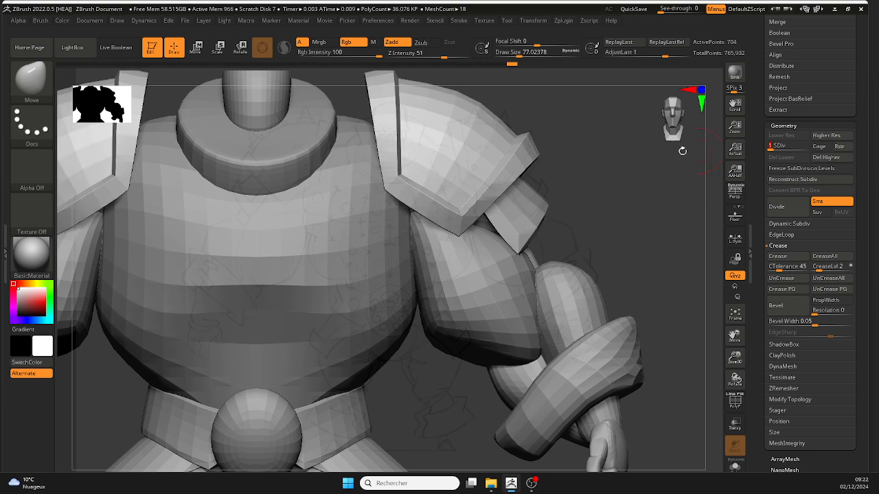
{"action": "left_click", "coordinate": [735, 403]}
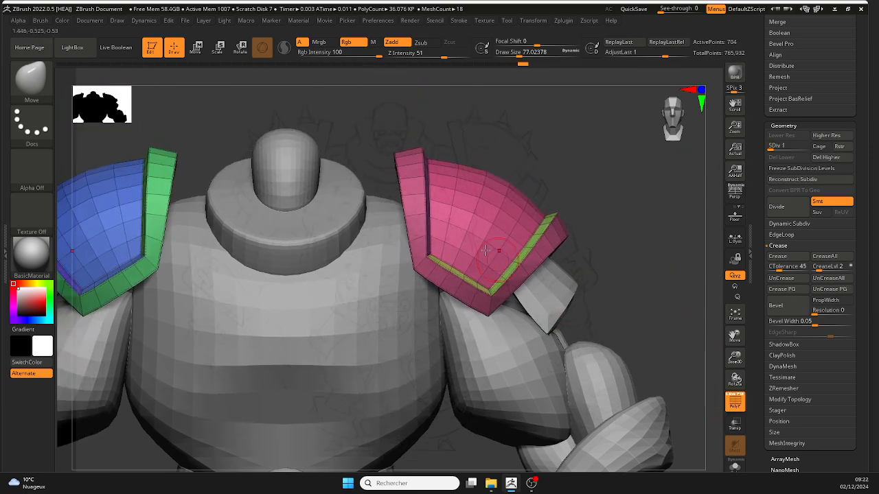
Step: Return the shoulder shells to subdivision level 6 and examine their rims and polygroups from several angles
{"action": "left_click_drag", "start_coordinate": [772, 147], "coordinate": [808, 146]}
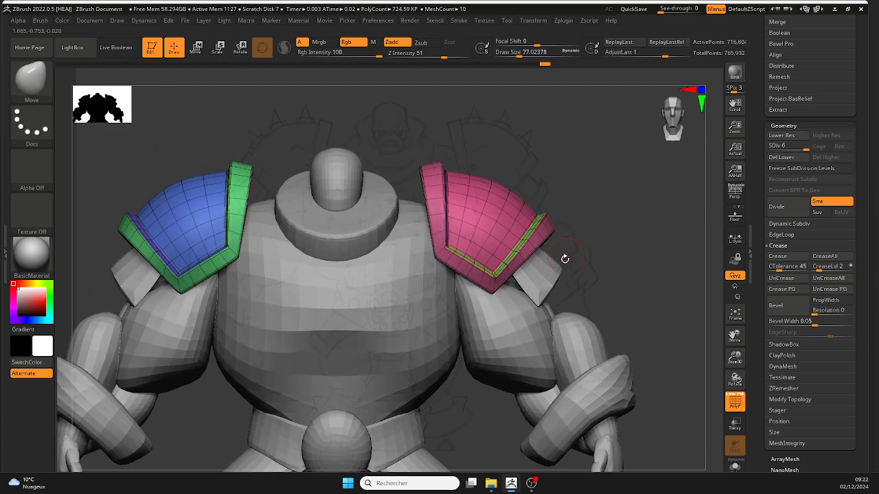
{"action": "scroll", "coordinate": [580, 239], "scroll_direction": "down", "scroll_amount": 5}
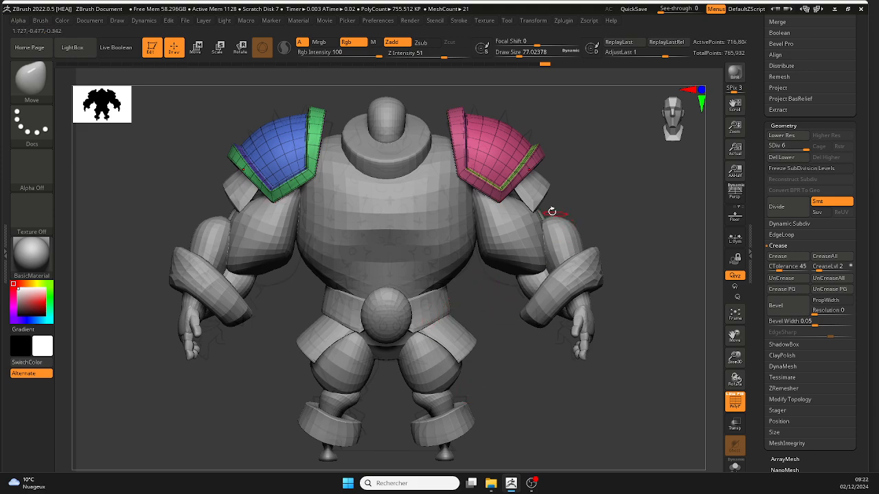
{"action": "mouse_move", "coordinate": [589, 210]}
{"action": "right_mouse_down"}
{"action": "mouse_move", "coordinate": [554, 221]}
{"action": "mouse_move", "coordinate": [600, 202]}
{"action": "mouse_move", "coordinate": [573, 225]}
{"action": "right_mouse_up"}
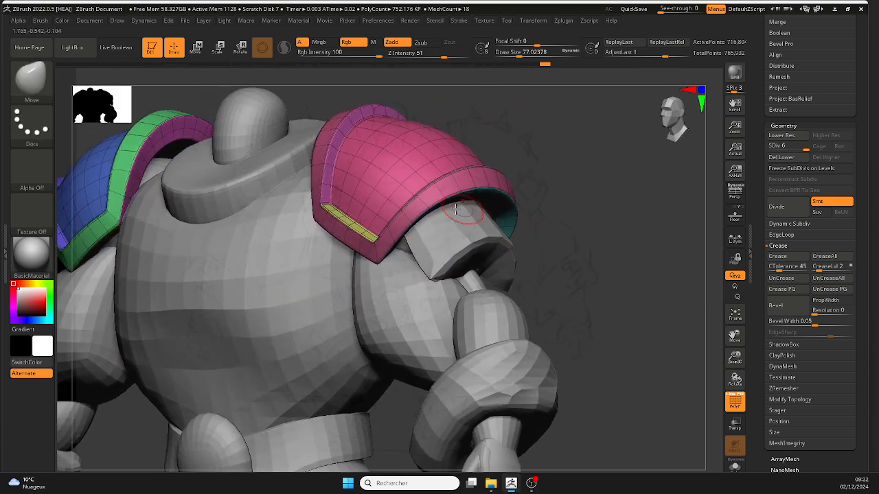
{"action": "mouse_move", "coordinate": [484, 200]}
{"action": "right_mouse_down"}
{"action": "mouse_move", "coordinate": [543, 190]}
{"action": "mouse_move", "coordinate": [477, 181]}
{"action": "mouse_move", "coordinate": [465, 167]}
{"action": "mouse_move", "coordinate": [520, 148]}
{"action": "mouse_move", "coordinate": [472, 192]}
{"action": "right_mouse_up"}
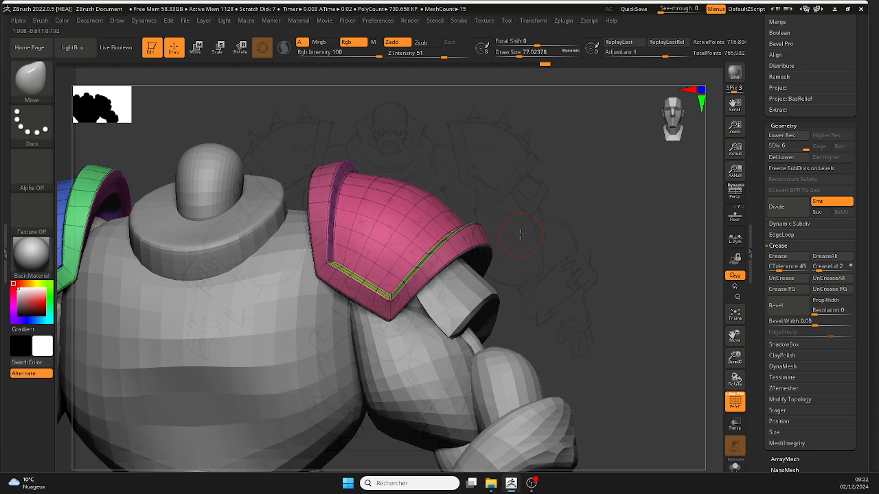
{"action": "right_click_drag", "start_coordinate": [521, 235], "coordinate": [509, 255]}
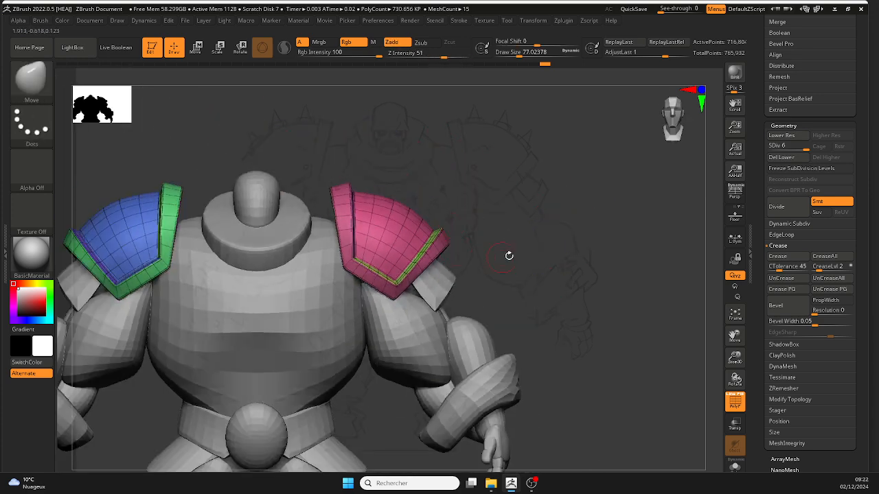